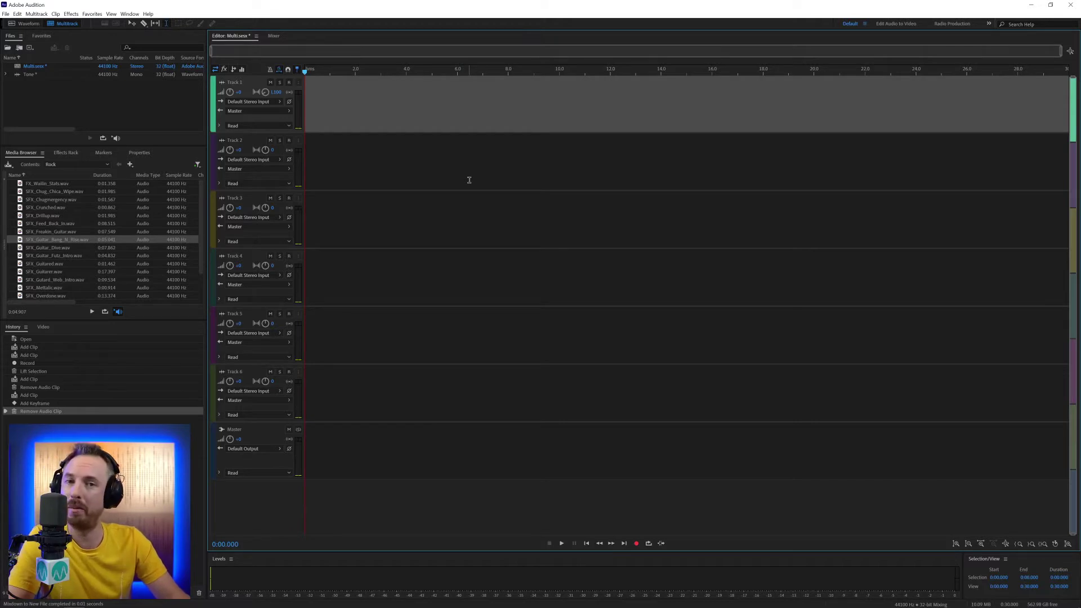
Review the Multitrack preferences, including the Default Panning Mode, and close them.
{"action": "key", "text": "ctrl+k"}
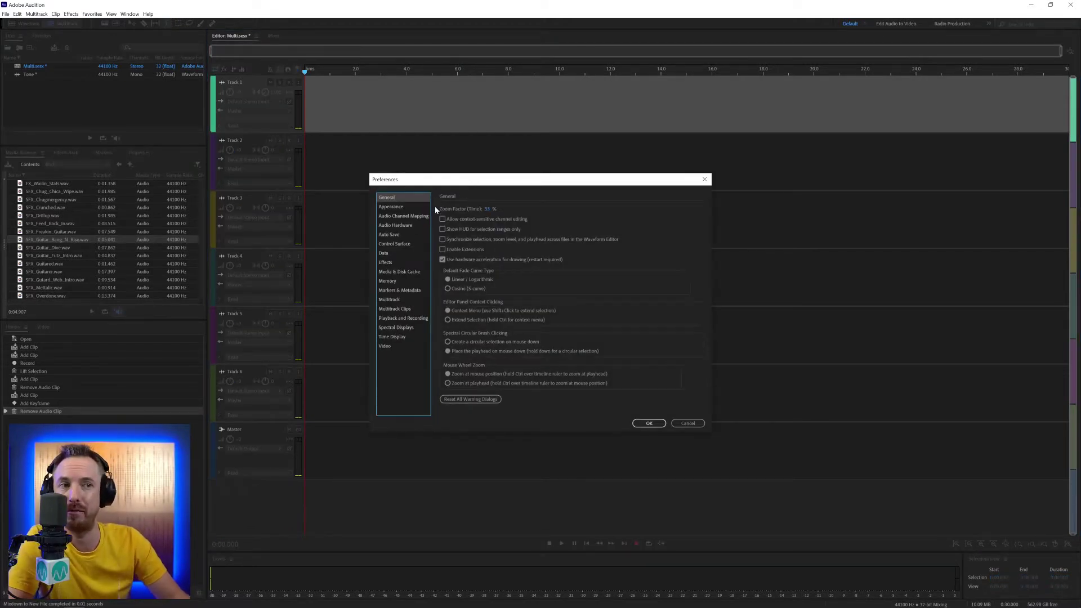
{"action": "left_click", "coordinate": [389, 299]}
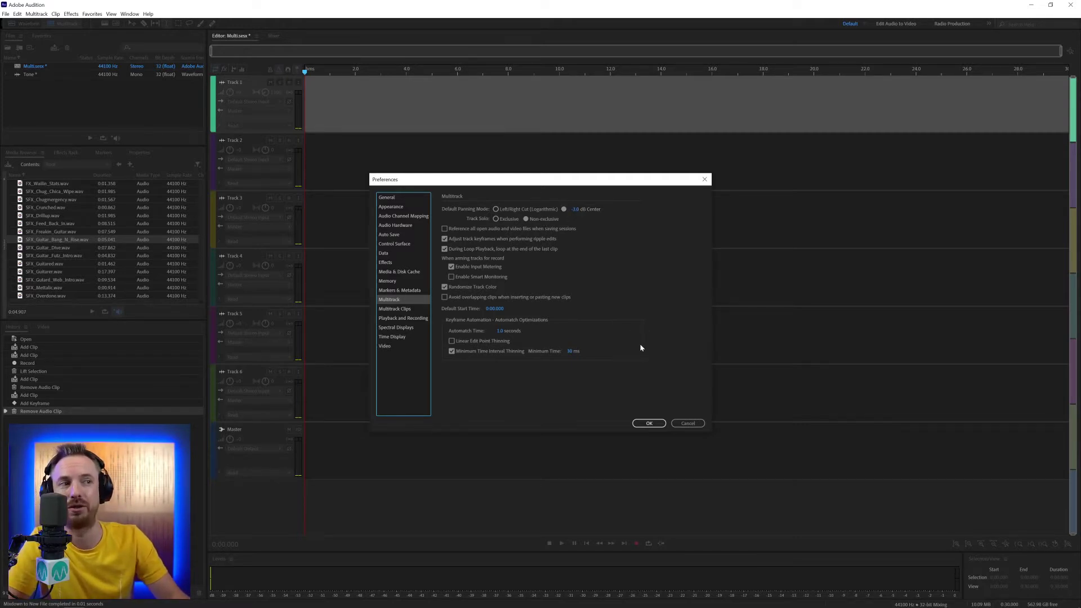
{"action": "left_click", "coordinate": [647, 422]}
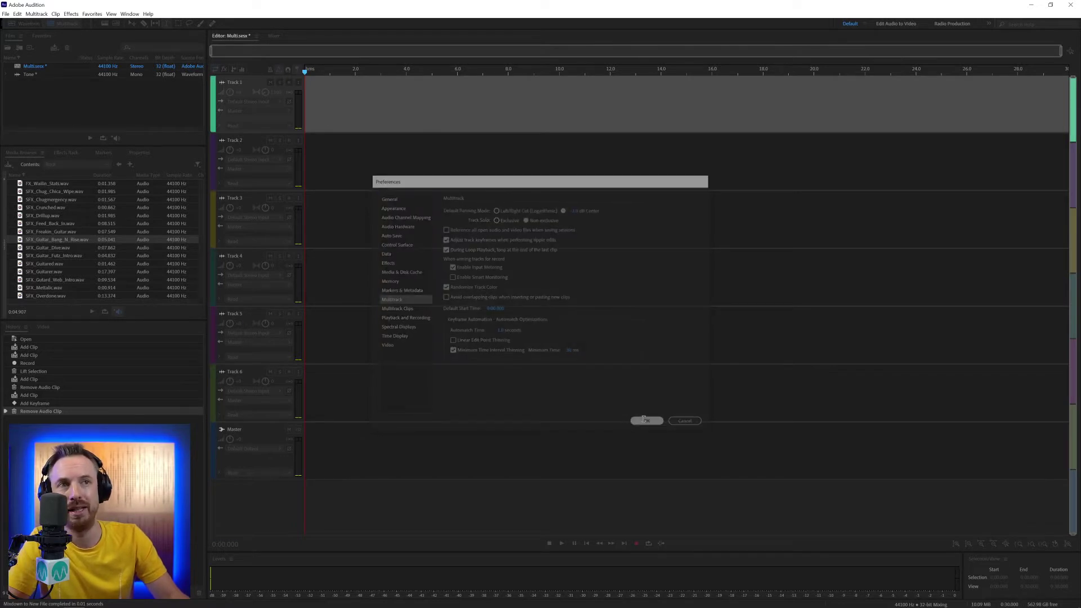
Place the Tone file at the start of Track 1 and mix the entire multitrack session down to a new file.
{"action": "double_click", "coordinate": [53, 73]}
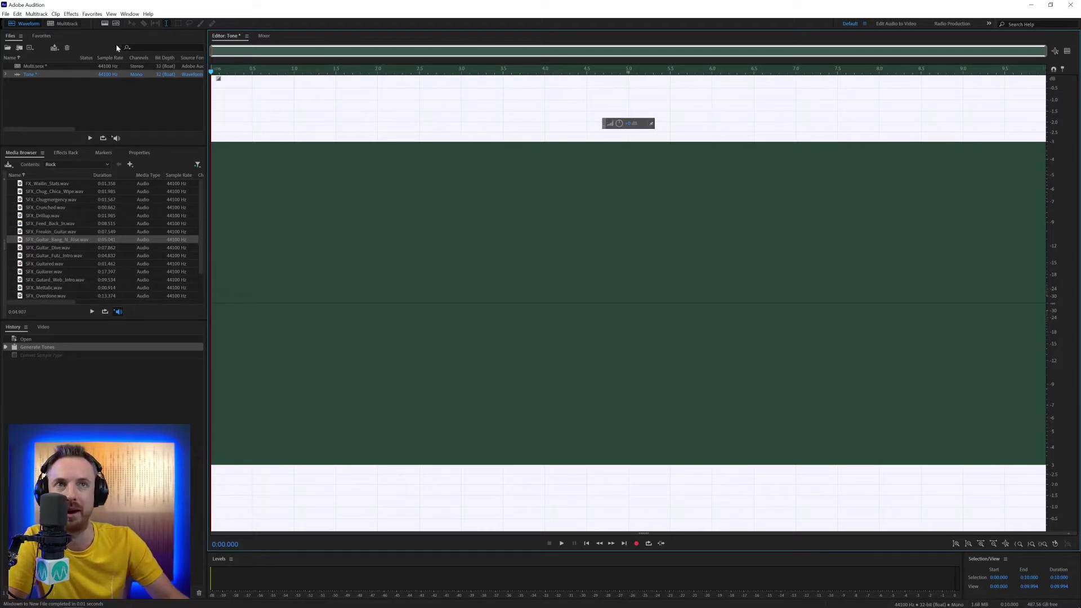
{"action": "left_click", "coordinate": [68, 25]}
{"action": "left_click_drag", "start_coordinate": [26, 75], "coordinate": [298, 102]}
{"action": "left_click", "coordinate": [34, 14]}
{"action": "mouse_move", "coordinate": [61, 41]}
{"action": "left_click", "coordinate": [148, 48]}
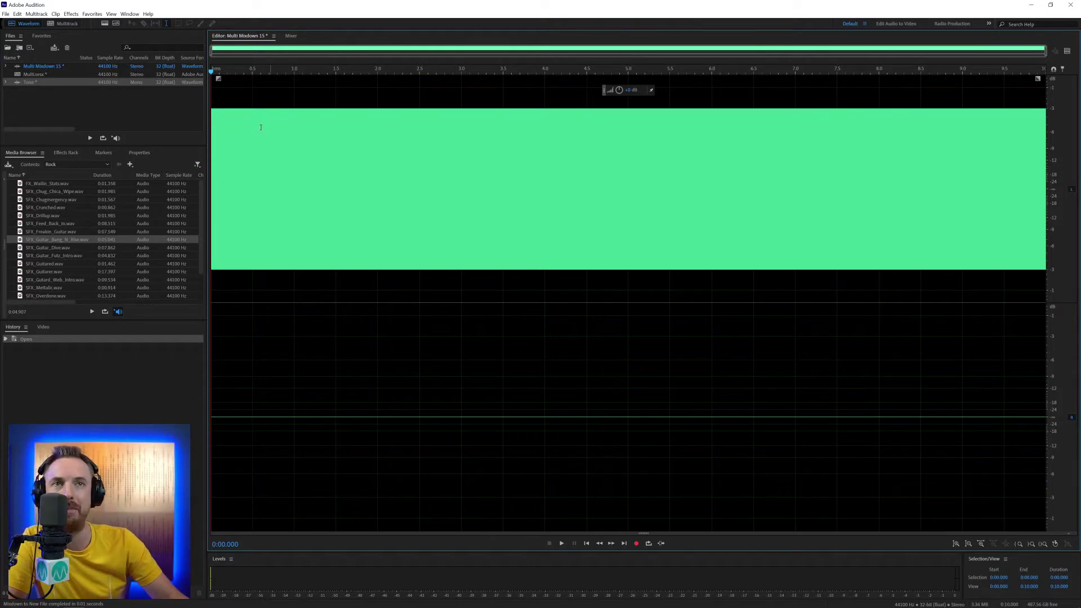
Return to the multitrack session, set Track 1's pan to 0, and mix the session down to another new file.
{"action": "left_click", "coordinate": [67, 25]}
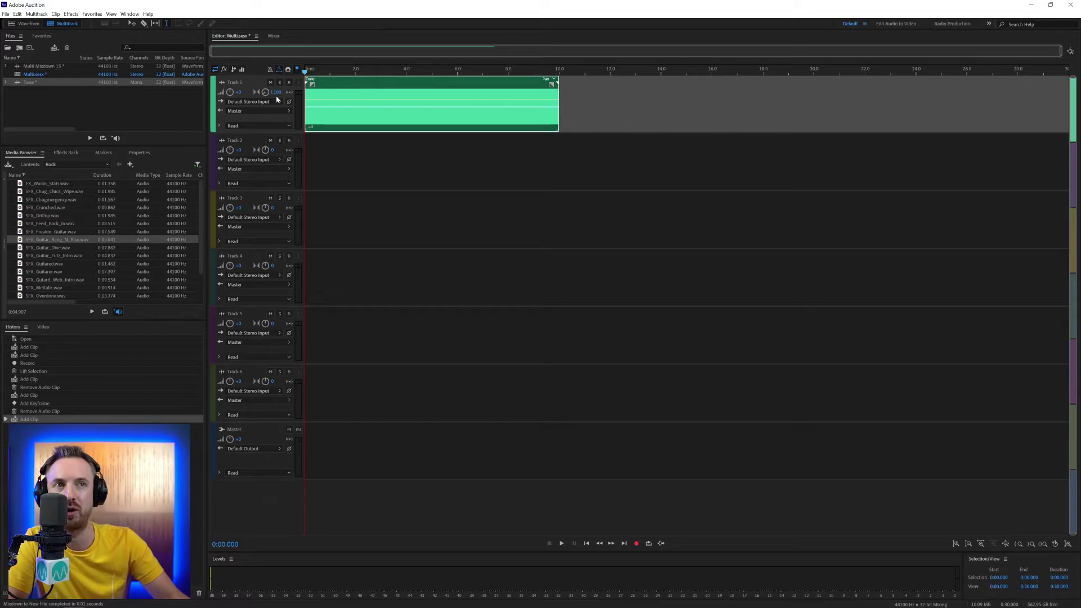
{"action": "left_click", "coordinate": [278, 92]}
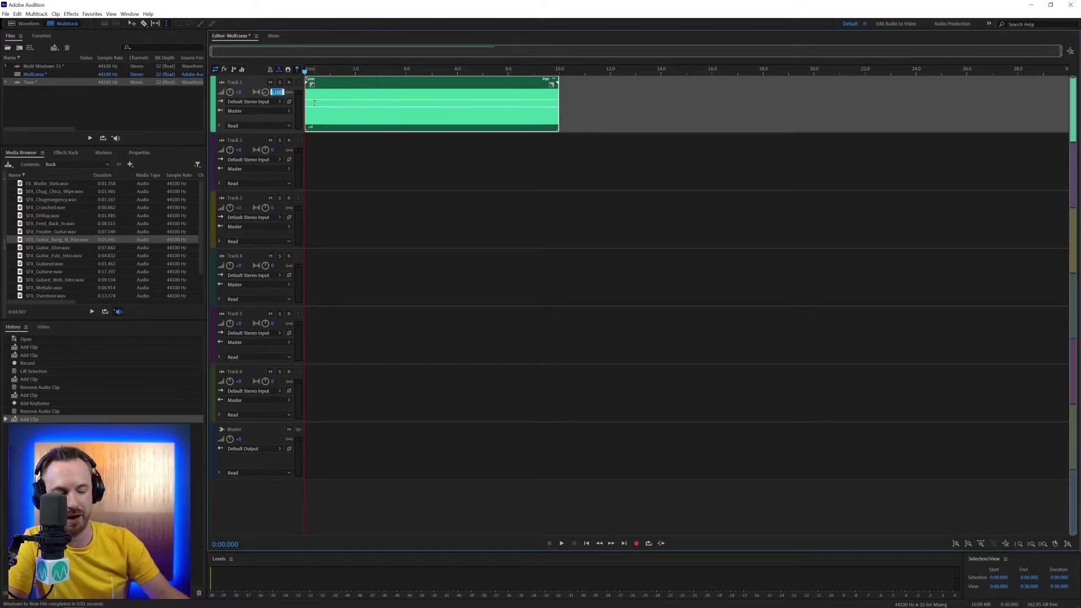
{"action": "key", "text": "Return"}
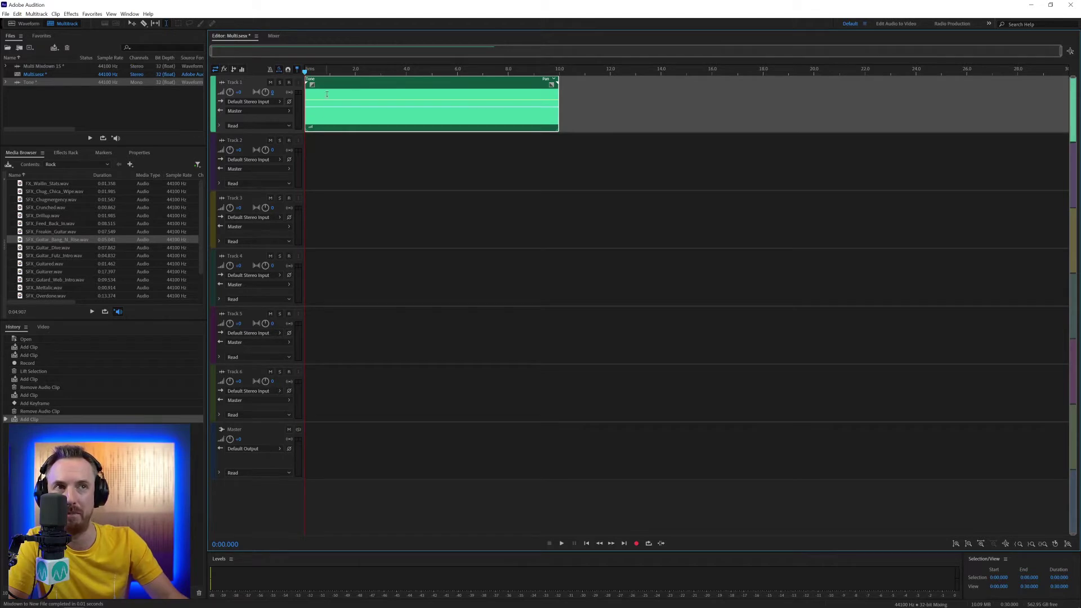
{"action": "left_click", "coordinate": [37, 14]}
{"action": "mouse_move", "coordinate": [76, 45]}
{"action": "left_click", "coordinate": [137, 54]}
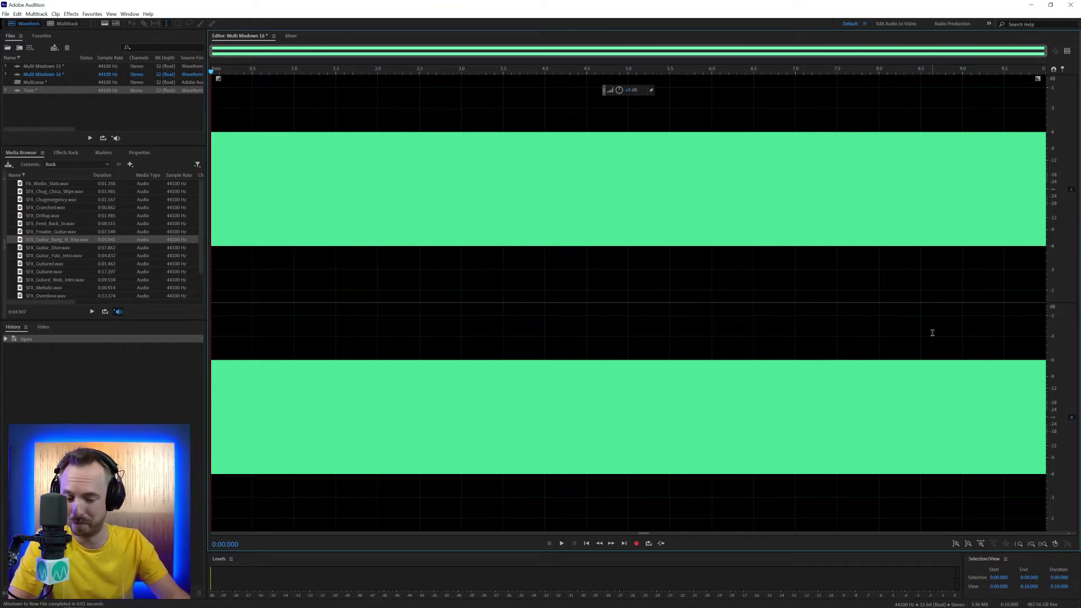
Examine the Default Panning Mode and Track Solo options in the Multitrack preferences, and close them.
{"action": "key", "text": "ctrl+k"}
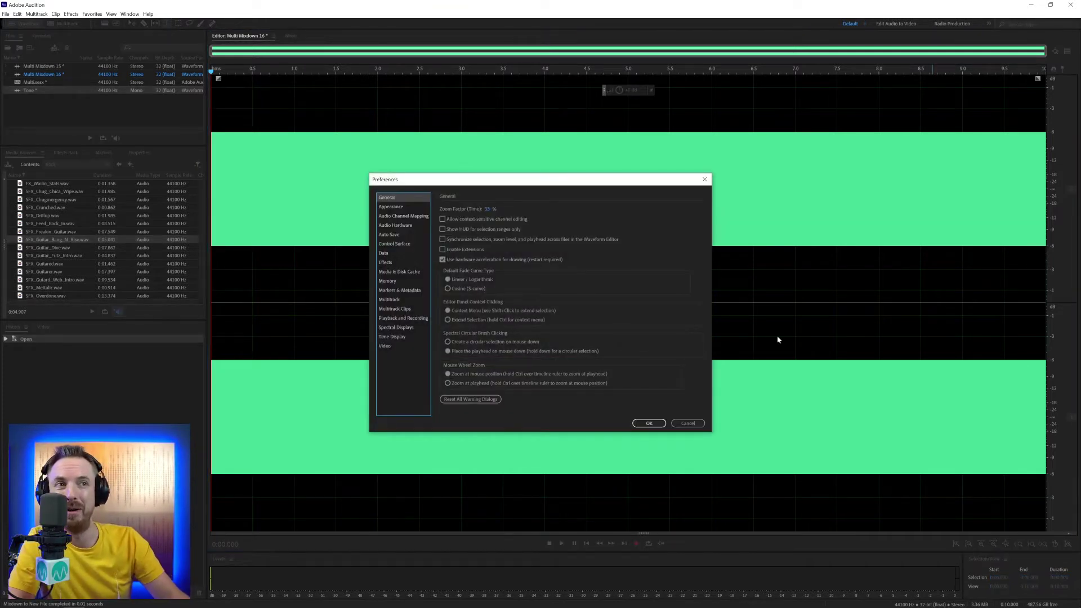
{"action": "left_click", "coordinate": [389, 300]}
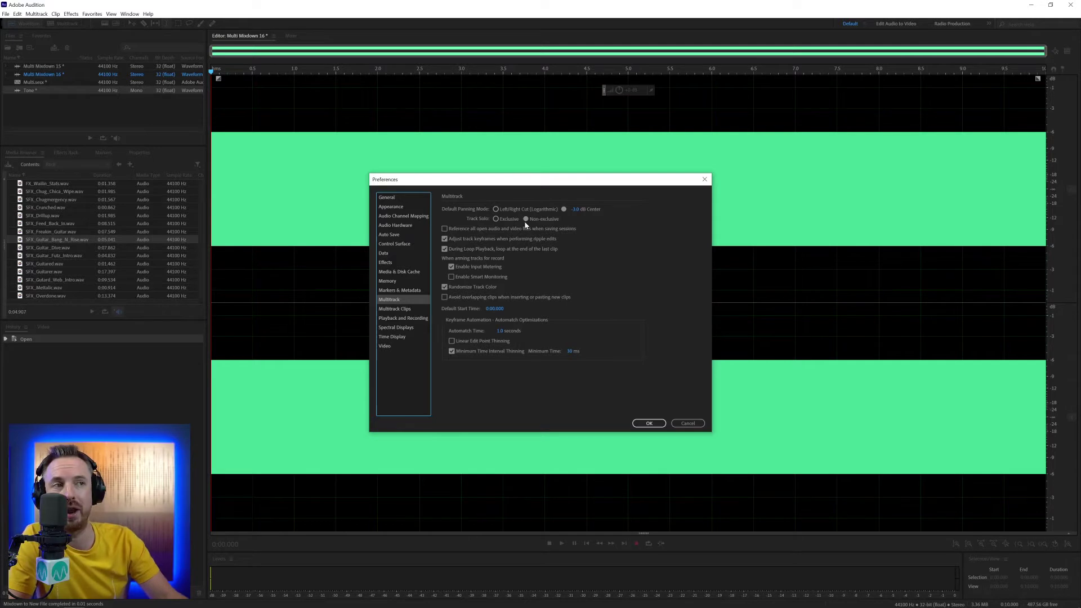
{"action": "left_click", "coordinate": [660, 424]}
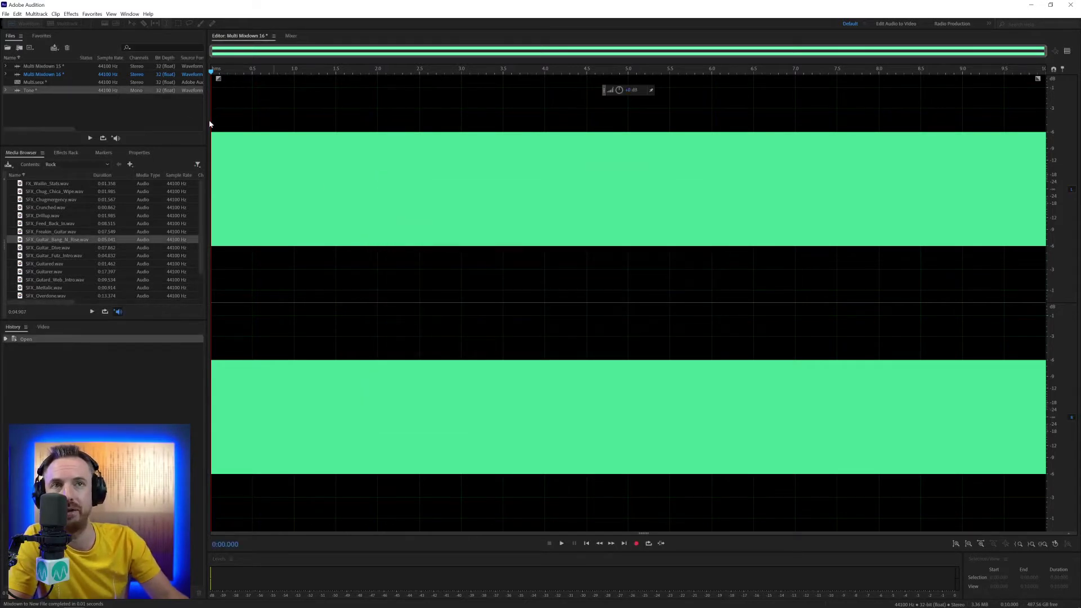
Return to the multitrack session and solo Tracks 2, 3 and 1 one after another.
{"action": "left_click", "coordinate": [67, 24]}
{"action": "left_click", "coordinate": [279, 140]}
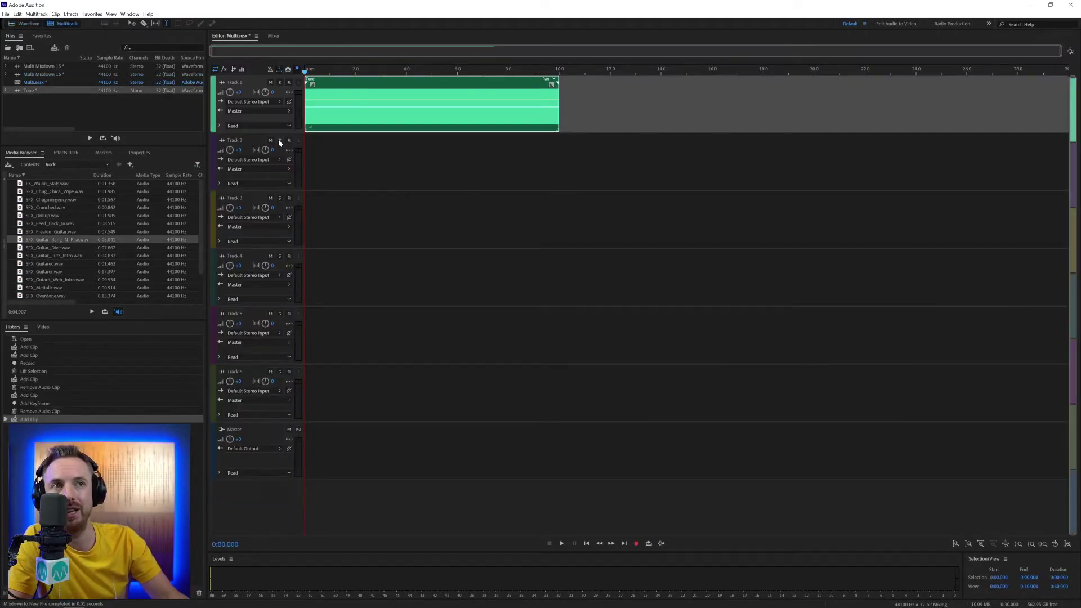
{"action": "left_click", "coordinate": [279, 198]}
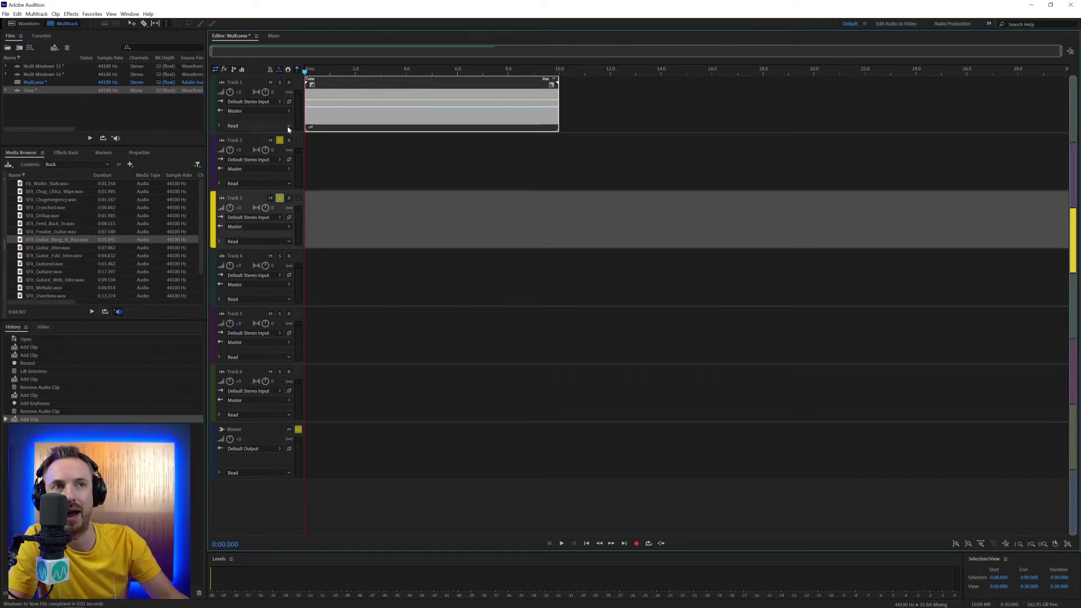
{"action": "left_click", "coordinate": [279, 82]}
{"action": "left_click", "coordinate": [328, 157]}
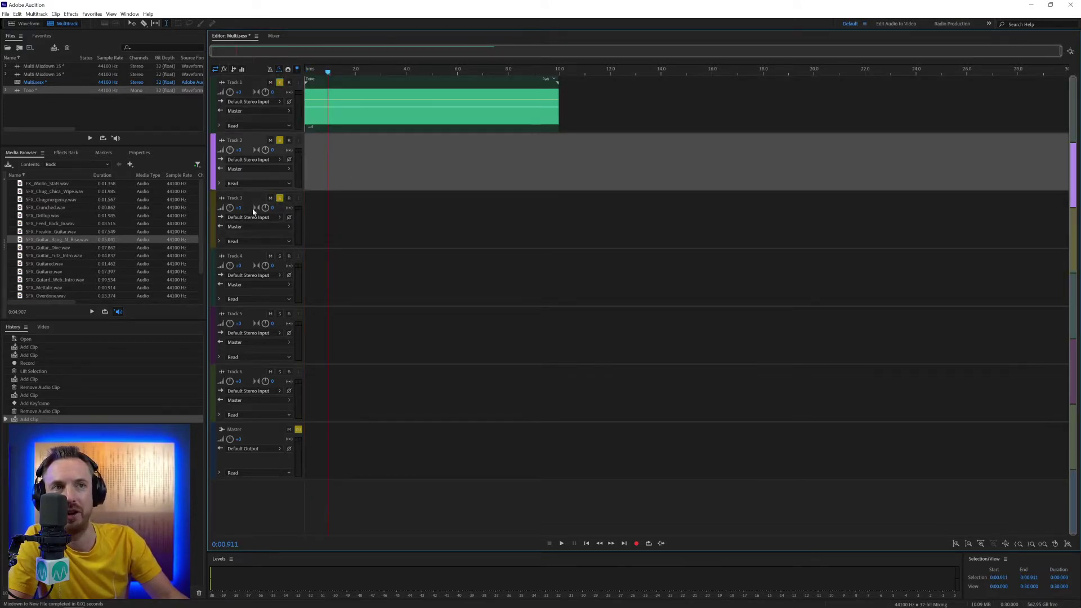
Turn off solo on Tracks 3, 2 and 1.
{"action": "left_click", "coordinate": [279, 197]}
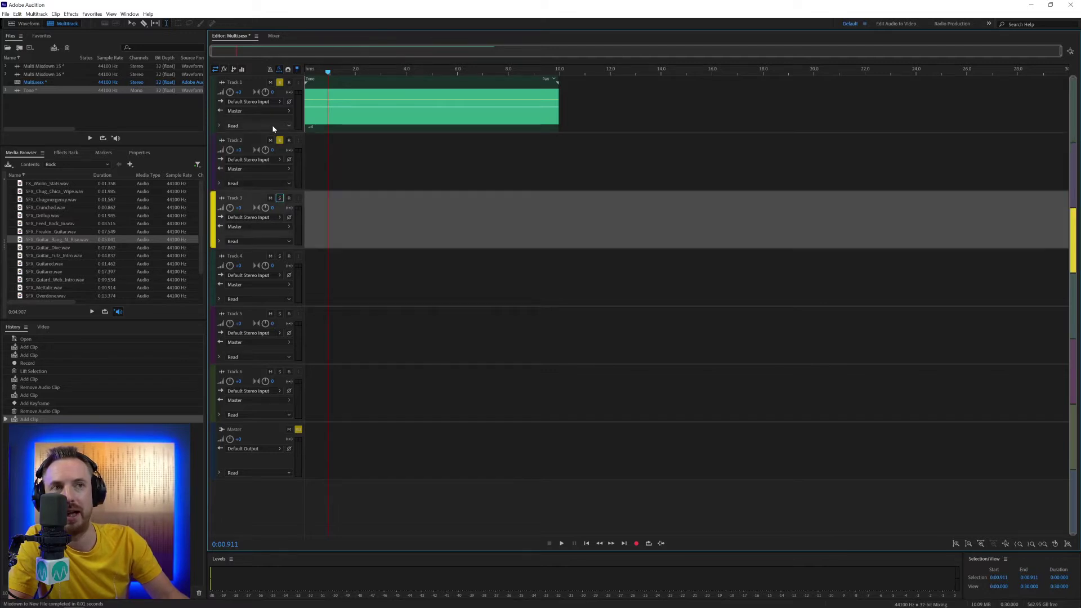
{"action": "left_click", "coordinate": [279, 139]}
{"action": "left_click", "coordinate": [282, 93]}
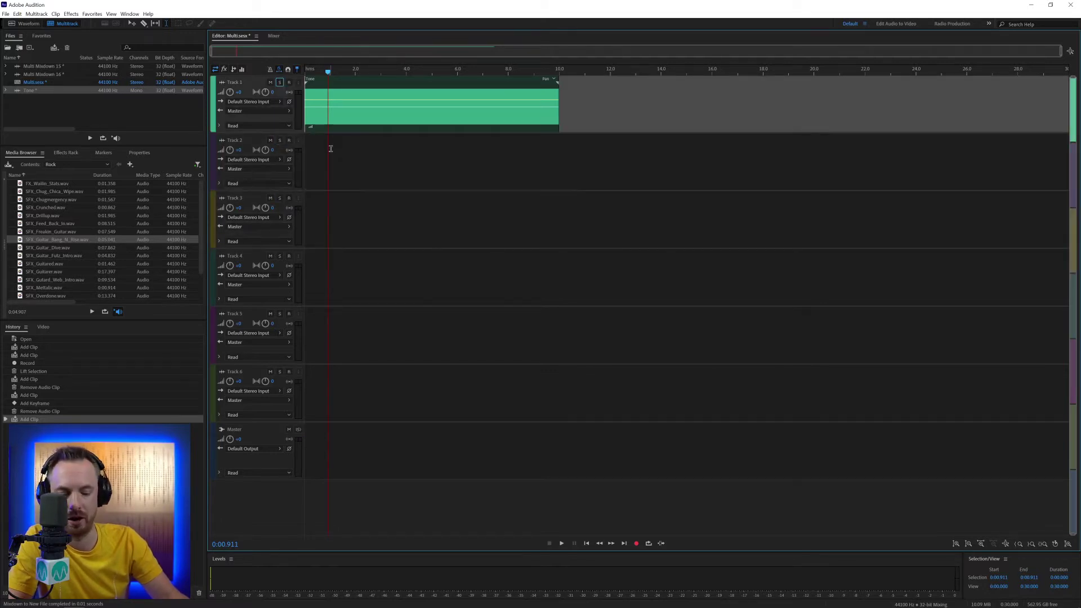
Set the Track Solo preference for multitrack sessions to Exclusive.
{"action": "key", "text": "ctrl+k"}
{"action": "left_click", "coordinate": [400, 298]}
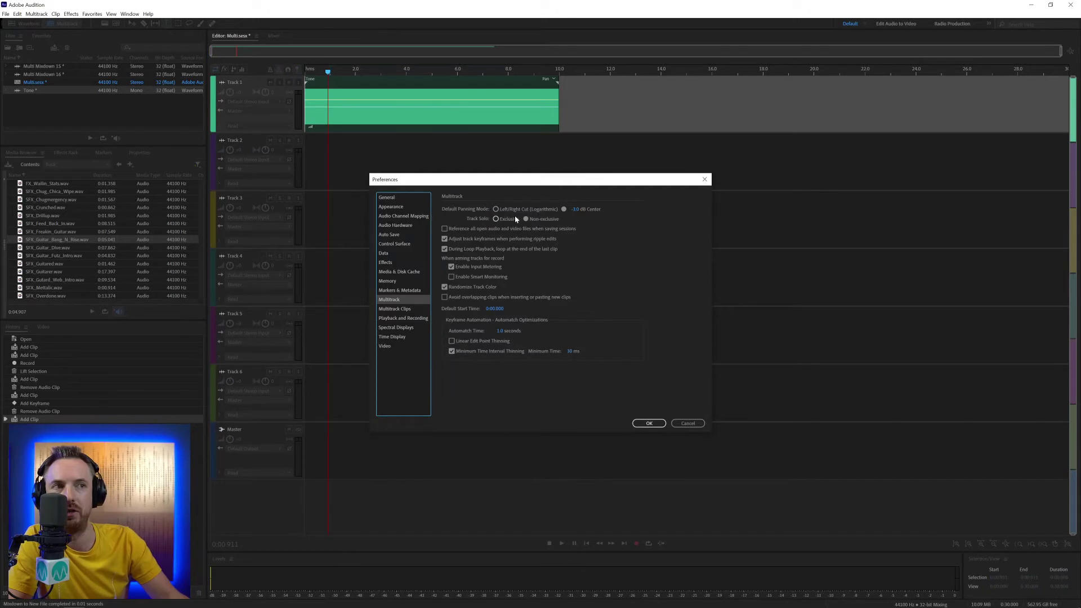
{"action": "left_click", "coordinate": [648, 422]}
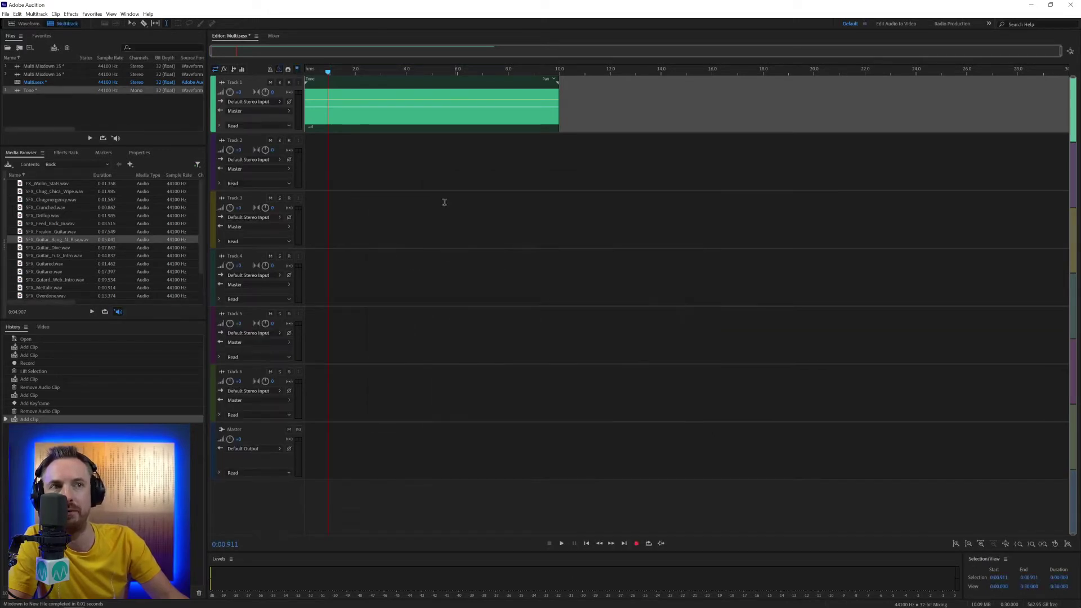
Try the exclusive solo by soloing Tracks 2, 1, 2 and 3 in turn.
{"action": "left_click", "coordinate": [280, 140]}
{"action": "left_click", "coordinate": [279, 82]}
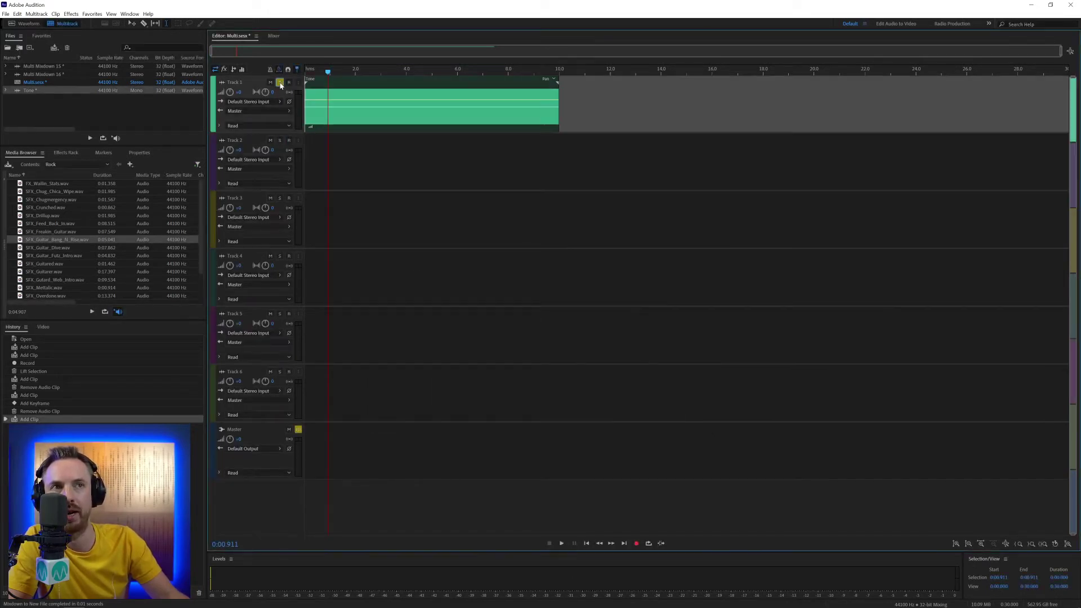
{"action": "left_click", "coordinate": [279, 140]}
{"action": "left_click", "coordinate": [280, 198]}
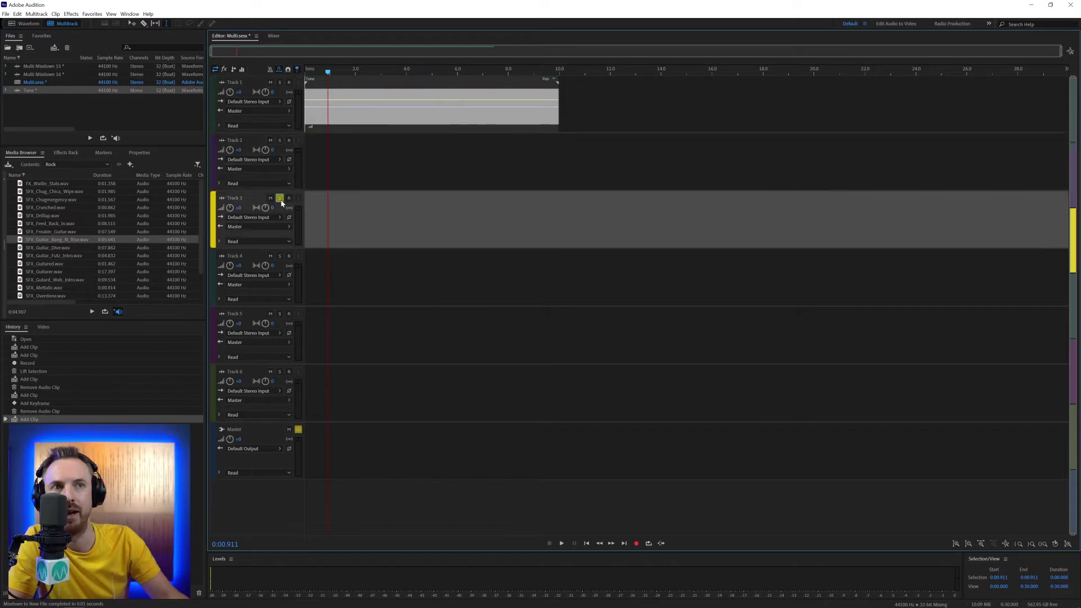
Solo Track 2 and add Tracks 1 and 3 to the solo while in exclusive mode.
{"action": "left_click", "coordinate": [280, 140]}
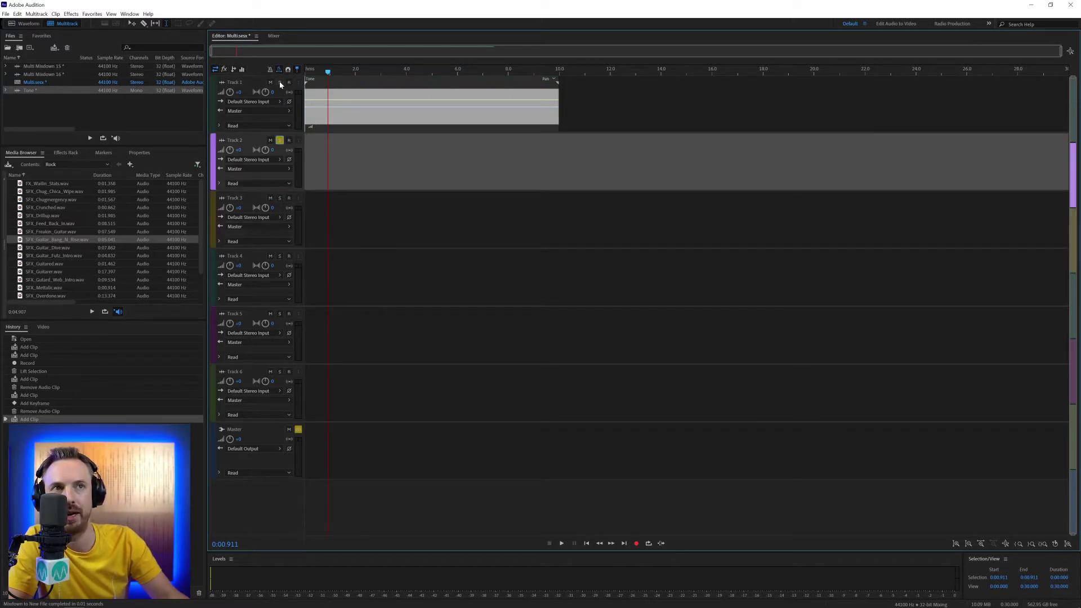
{"action": "left_click", "coordinate": [279, 83], "text": "ctrl"}
{"action": "left_click", "coordinate": [280, 198], "text": "ctrl"}
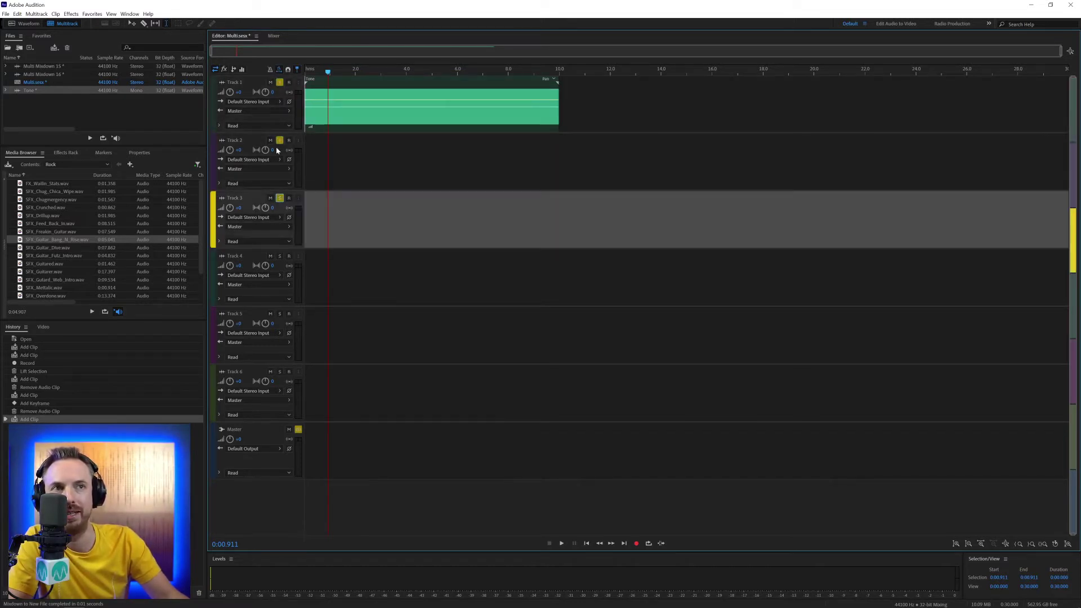
Set the Track Solo preference for multitrack sessions back to Non-exclusive.
{"action": "key", "text": "ctrl+k"}
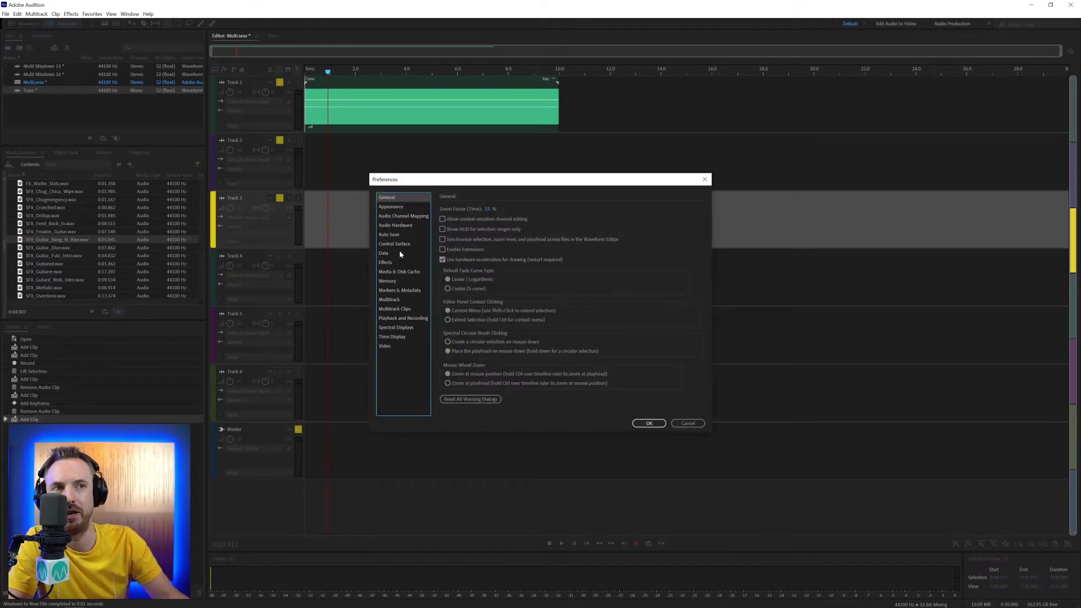
{"action": "left_click", "coordinate": [394, 299]}
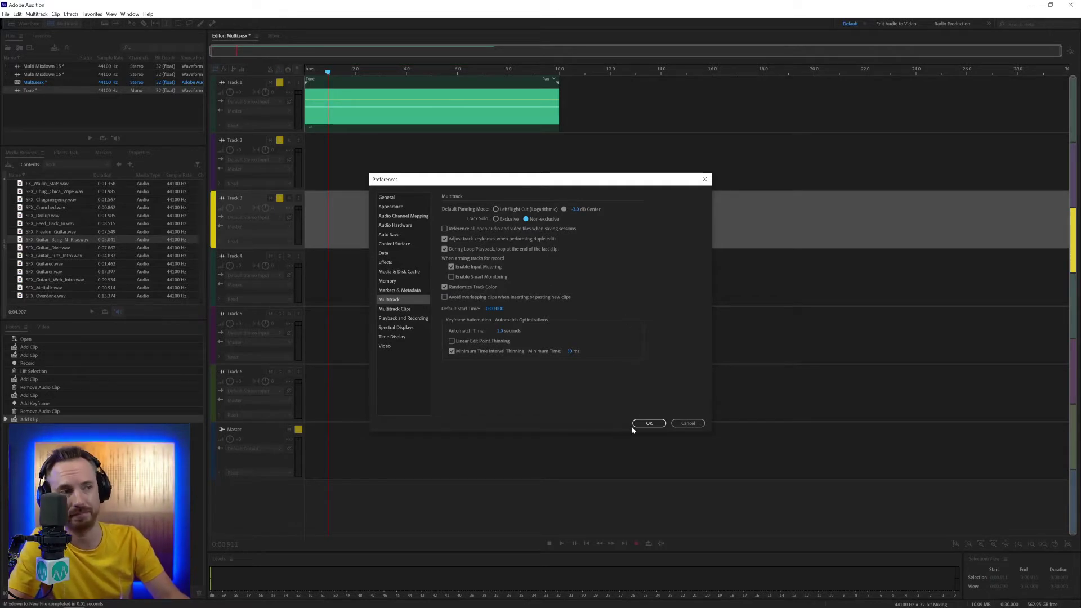
{"action": "left_click", "coordinate": [648, 423]}
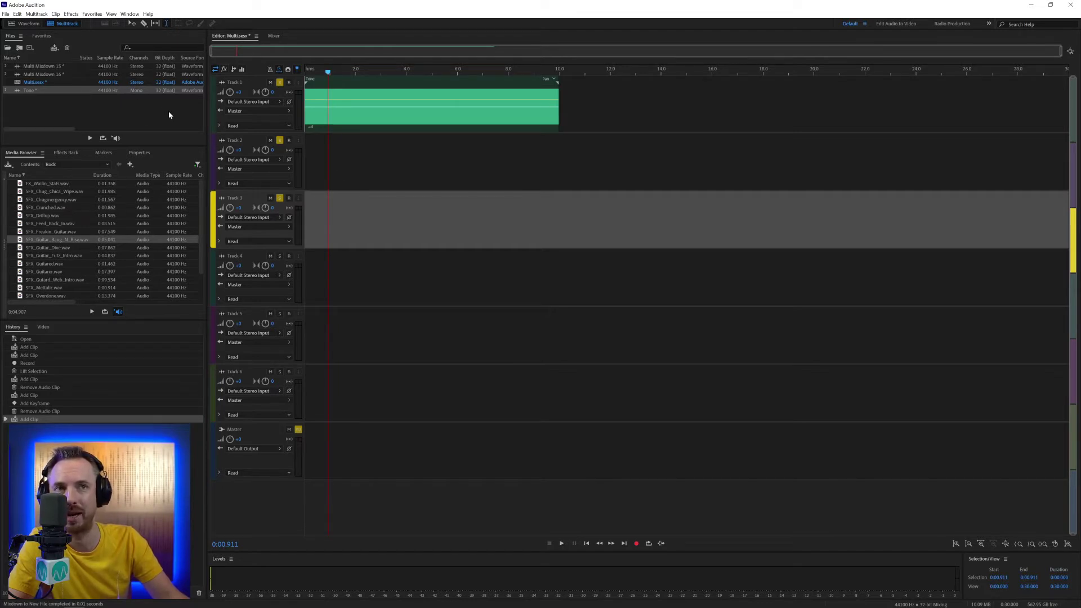
Review the Multitrack preferences, cancel them, and look over the open mixdown files that are not in the session.
{"action": "key", "text": "ctrl+k"}
{"action": "left_click", "coordinate": [403, 300]}
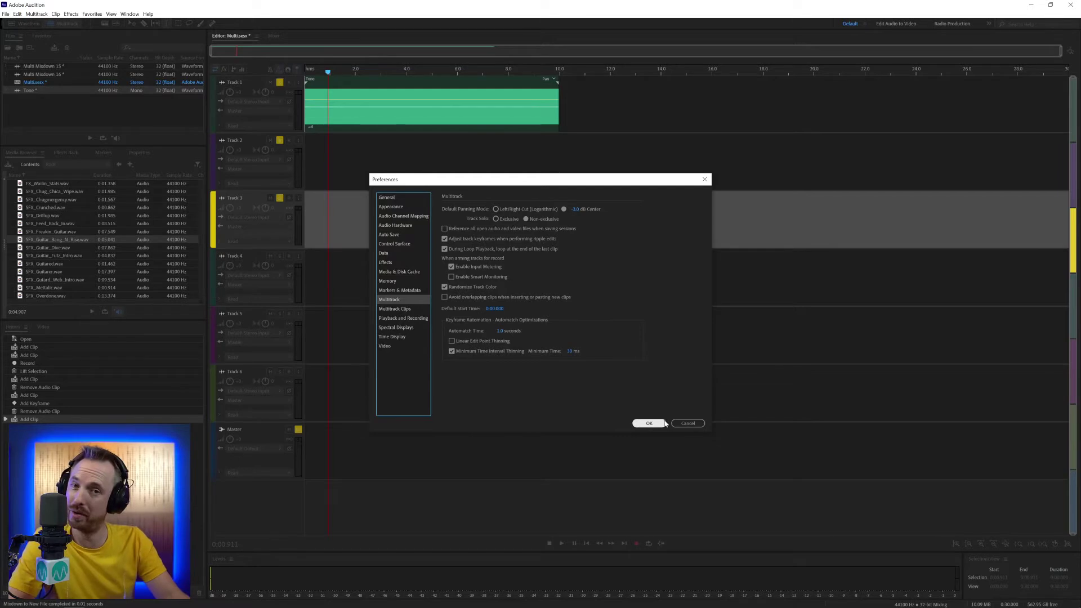
{"action": "left_click", "coordinate": [684, 423]}
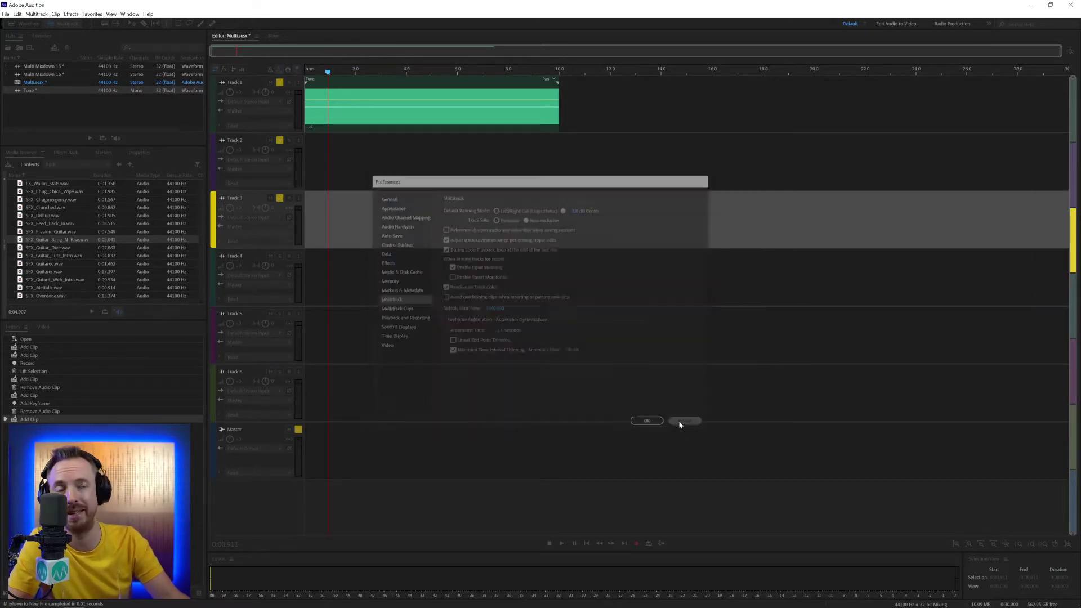
{"action": "left_click", "coordinate": [53, 72]}
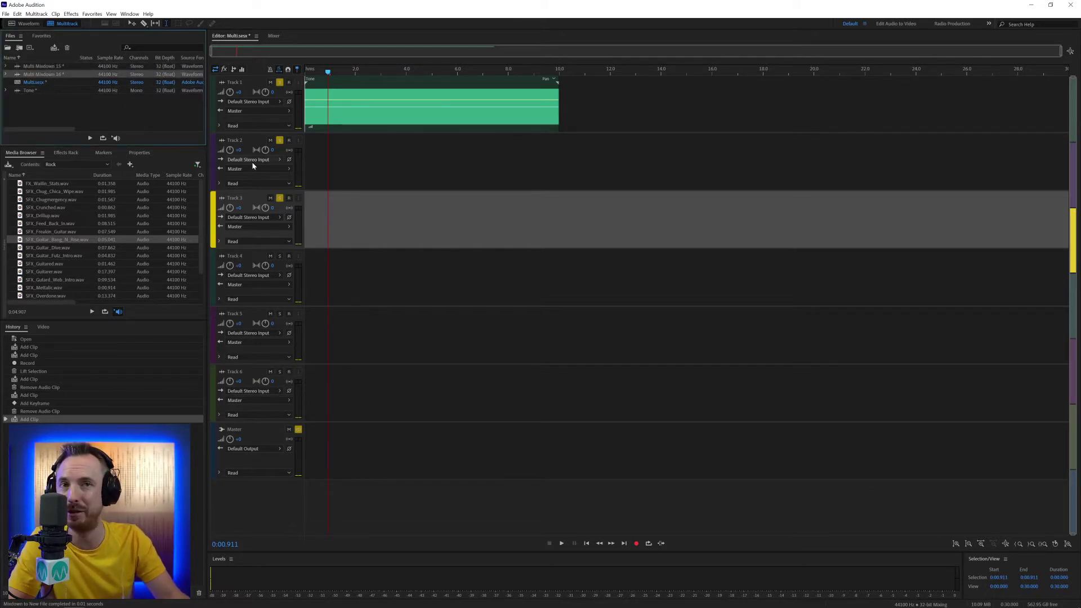
{"action": "left_click", "coordinate": [37, 67]}
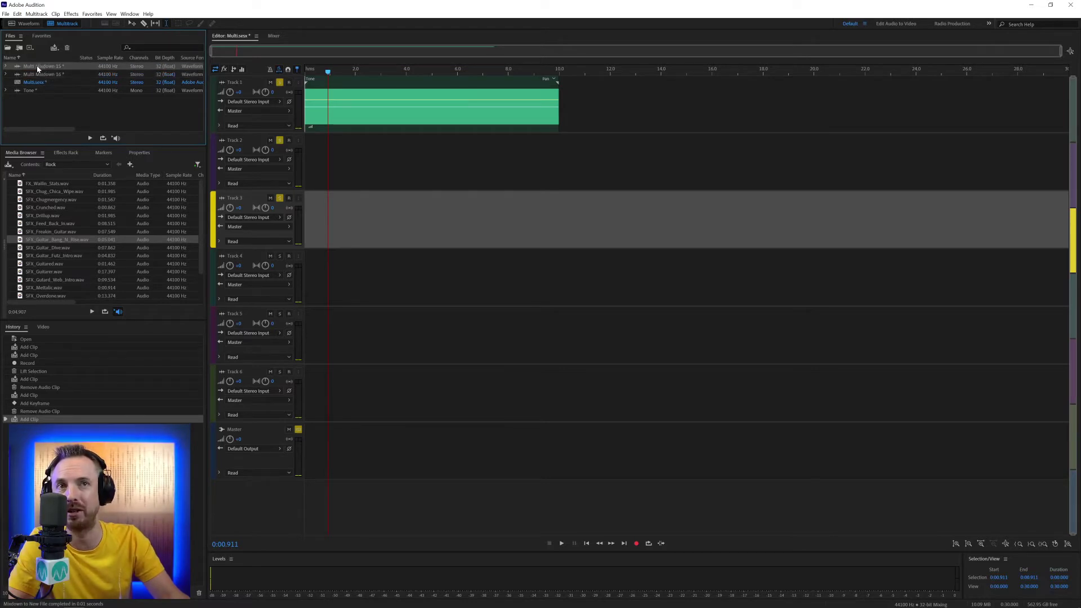
{"action": "left_click_drag", "start_coordinate": [169, 105], "coordinate": [270, 116]}
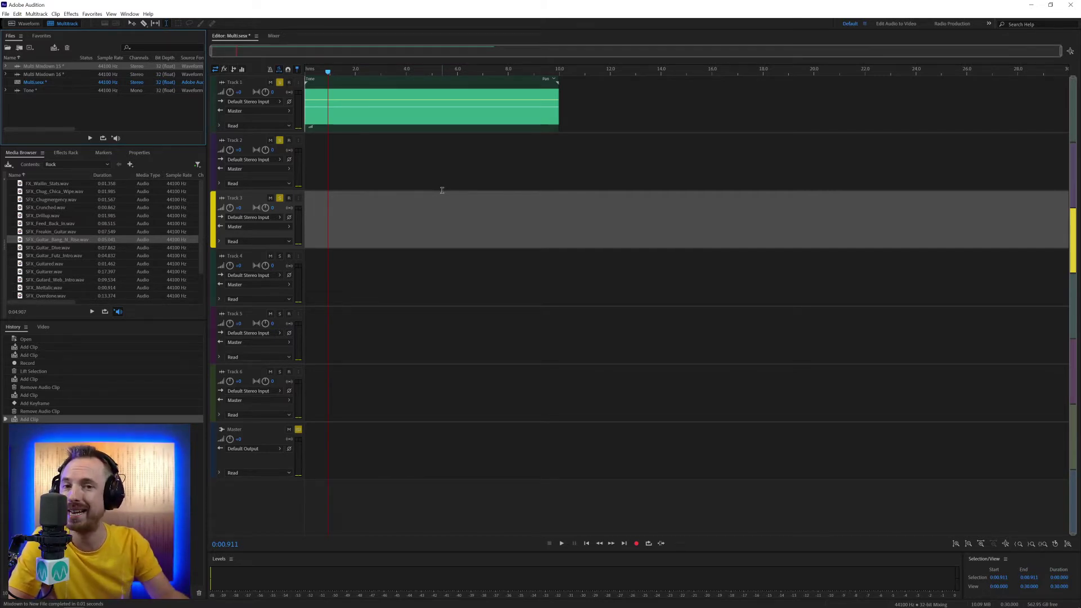
Read through the Multitrack preferences once more and cancel without changing anything.
{"action": "key", "text": "ctrl+k"}
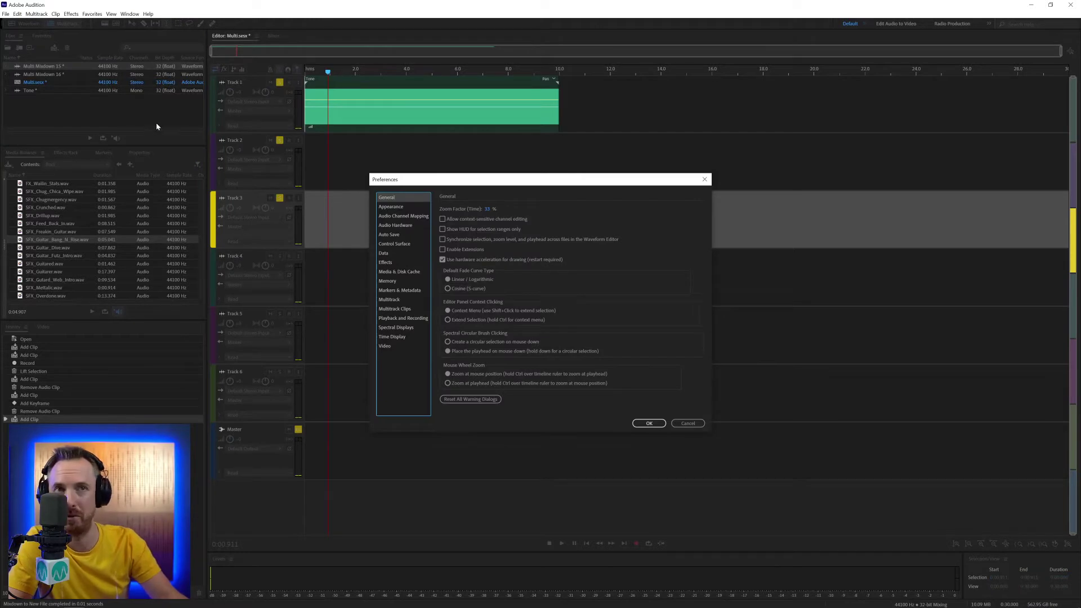
{"action": "left_click", "coordinate": [392, 300]}
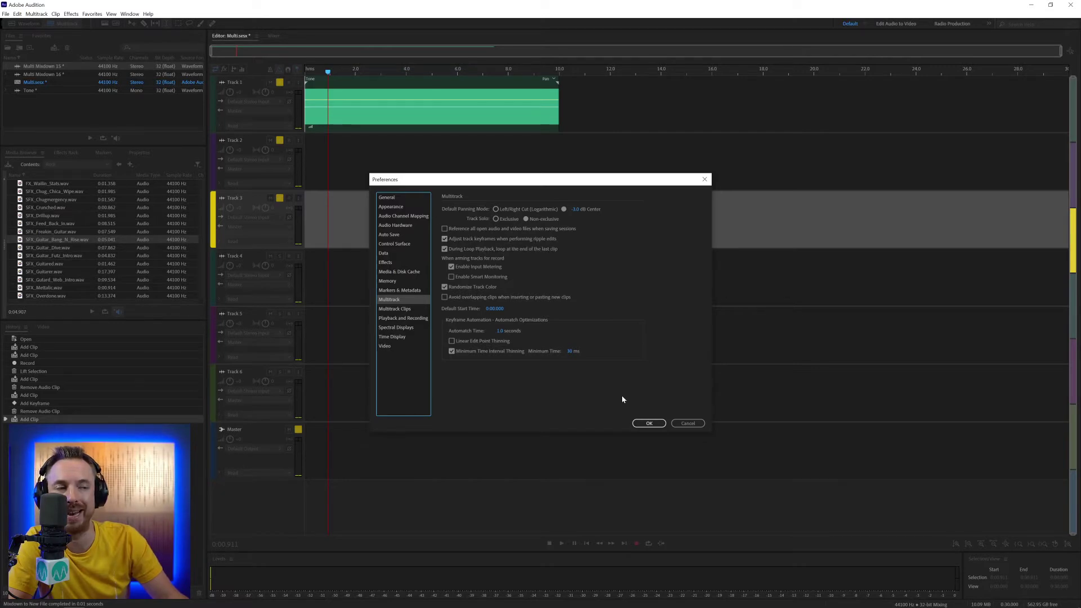
{"action": "left_click", "coordinate": [683, 426]}
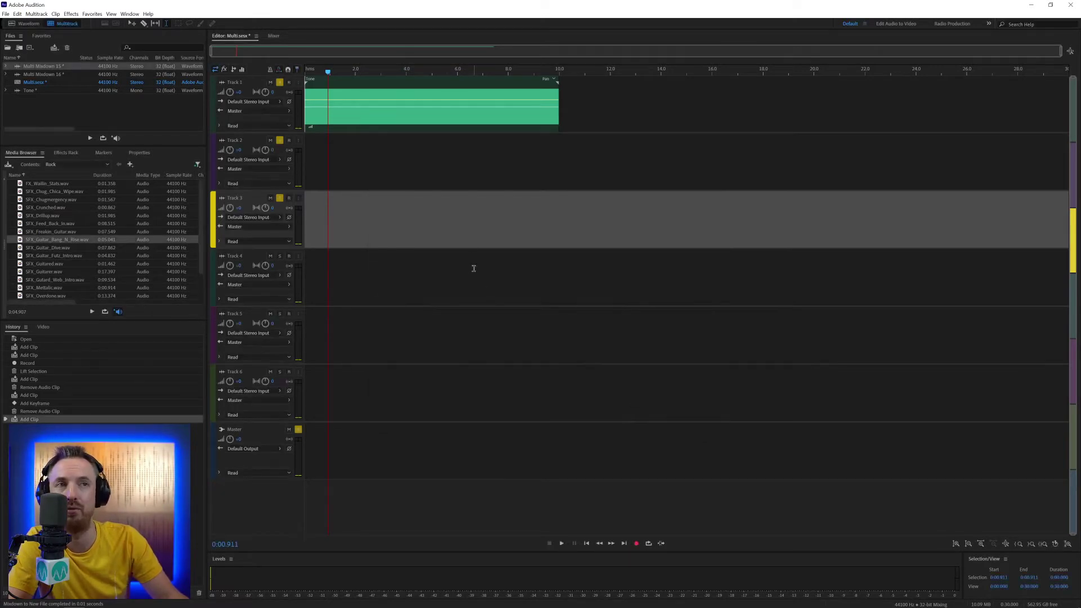
Clear the solo on Tracks 3, 2 and 1, and delete the tone clip from Track 1.
{"action": "left_click", "coordinate": [279, 198]}
{"action": "left_click", "coordinate": [280, 140]}
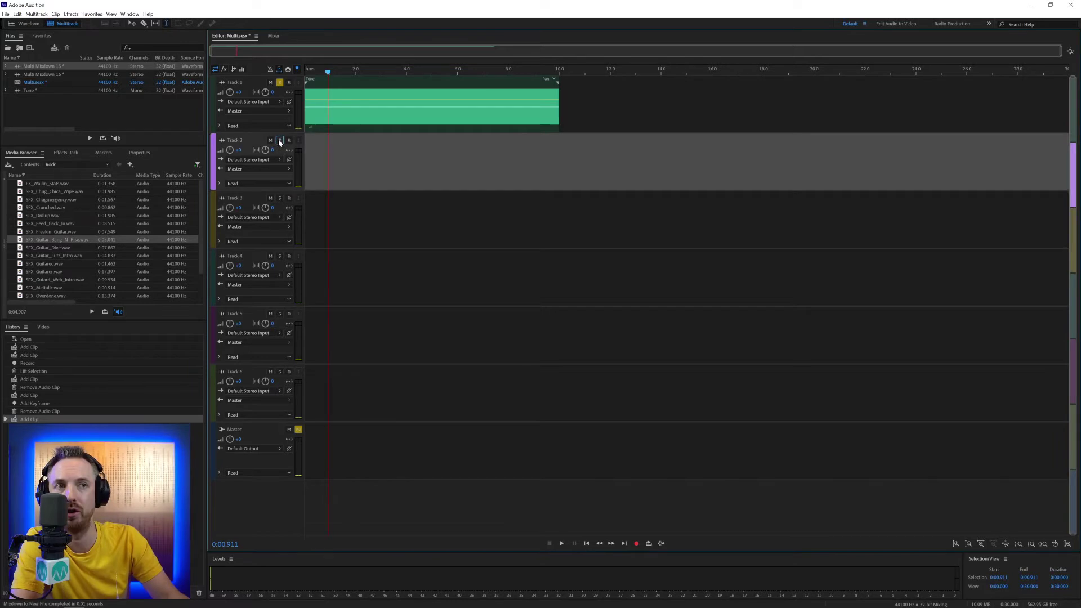
{"action": "left_click", "coordinate": [280, 82]}
{"action": "left_click", "coordinate": [328, 100]}
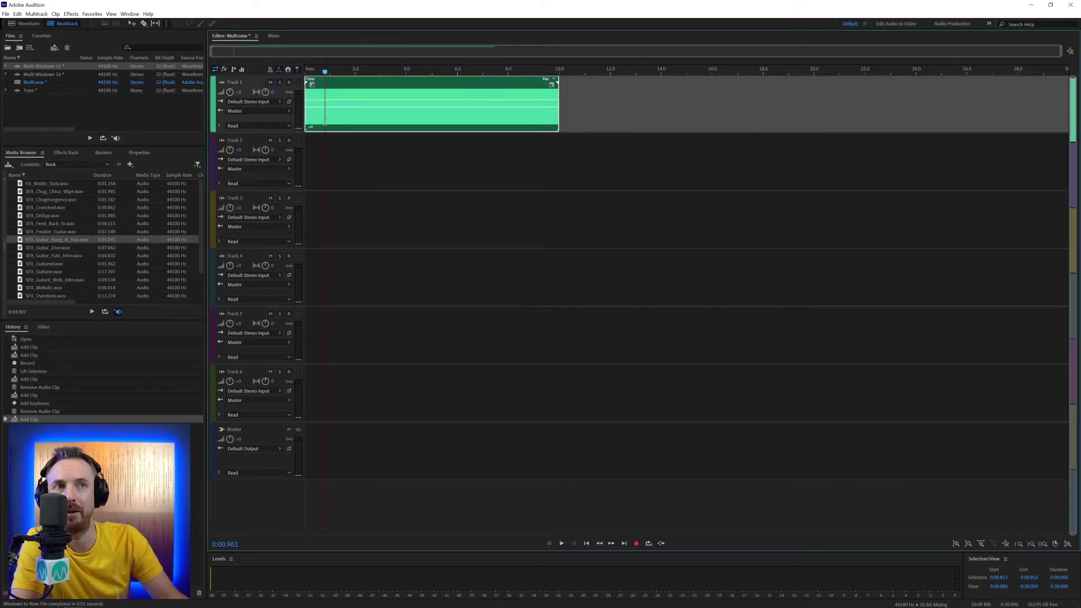
{"action": "key", "text": "Delete"}
Arm Track 1 and record a spoken clip about 3 seconds long from the start of the session.
{"action": "left_click", "coordinate": [288, 83]}
{"action": "left_click_drag", "start_coordinate": [322, 71], "coordinate": [304, 72]}
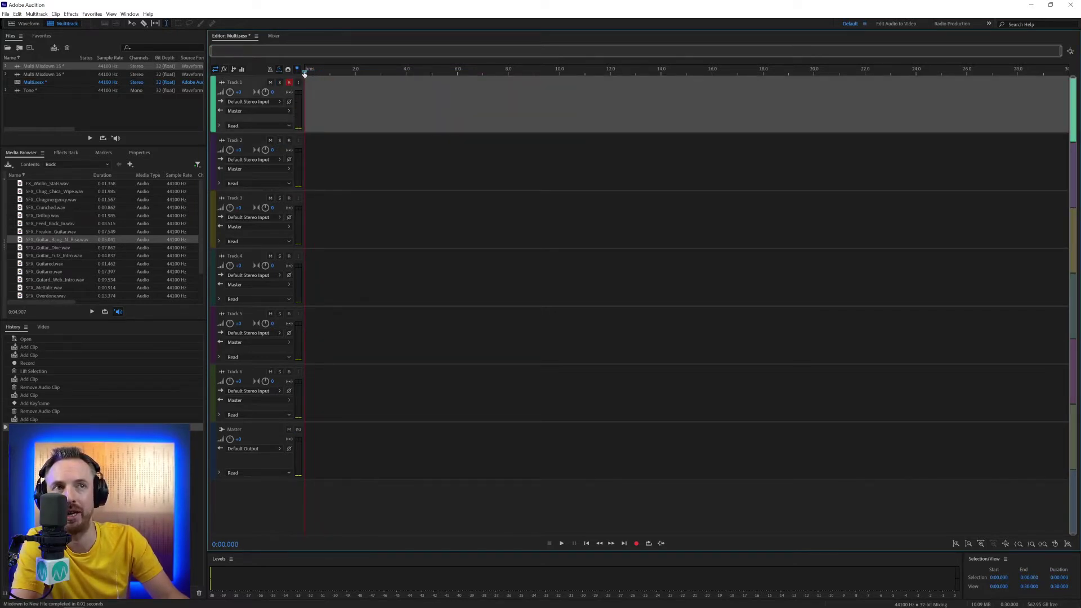
{"action": "left_click", "coordinate": [636, 543]}
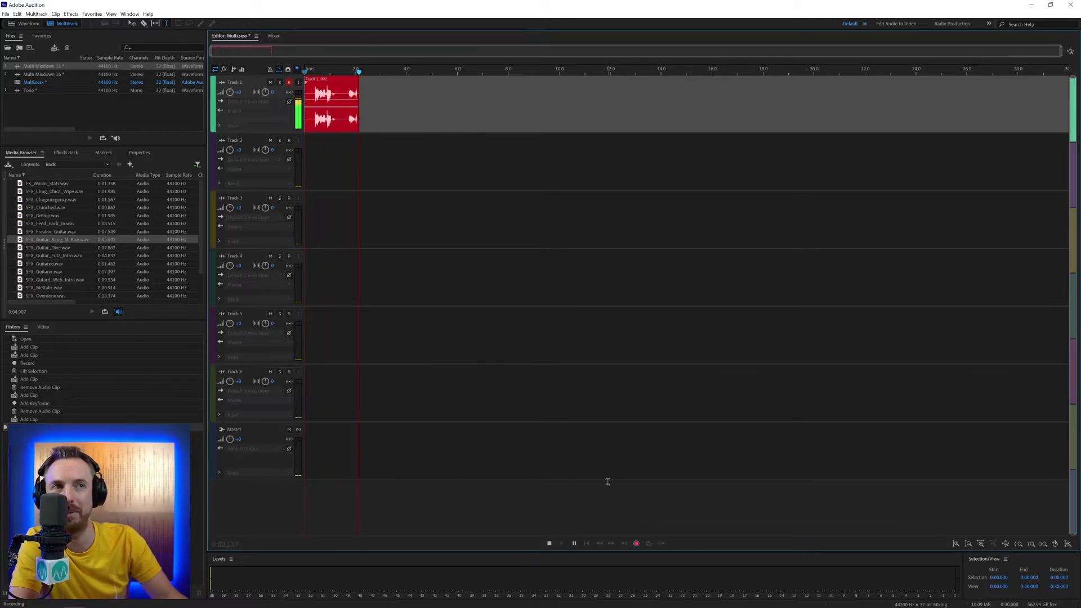
{"action": "key", "text": "space"}
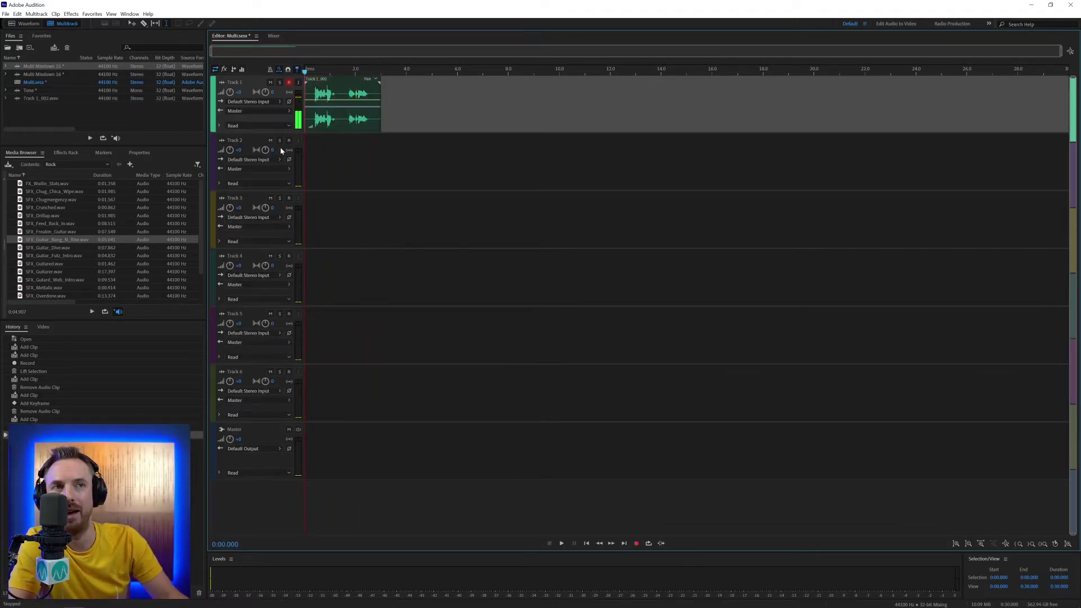
Disarm Track 1 for recording and place the playhead near the start of the recorded clip, at about 0.09 s.
{"action": "scroll", "coordinate": [254, 109], "scroll_direction": "up", "scroll_amount": 6}
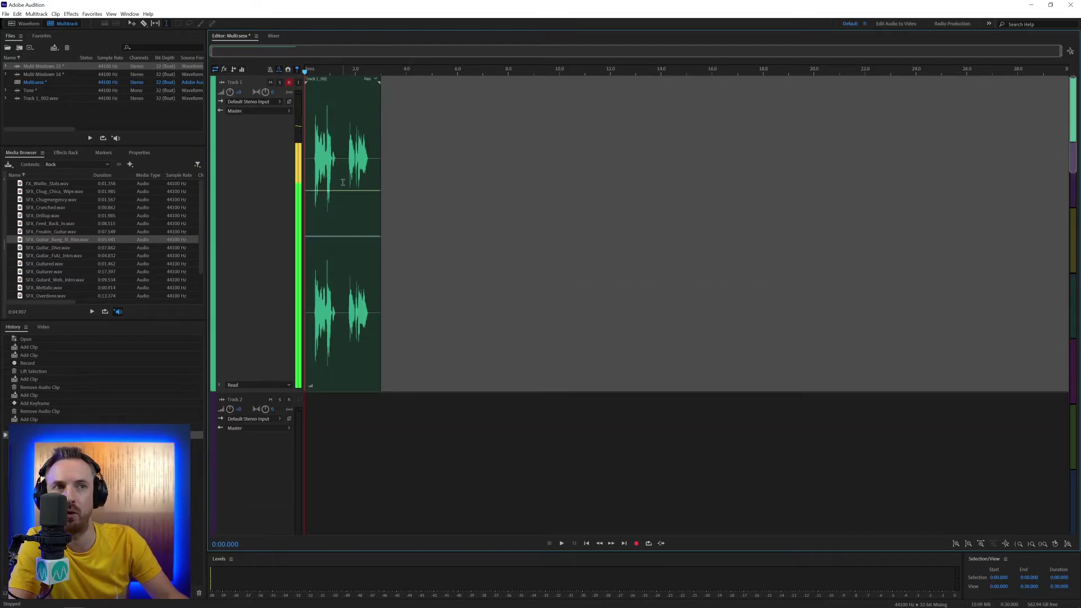
{"action": "scroll", "coordinate": [321, 78], "scroll_direction": "up", "scroll_amount": 5}
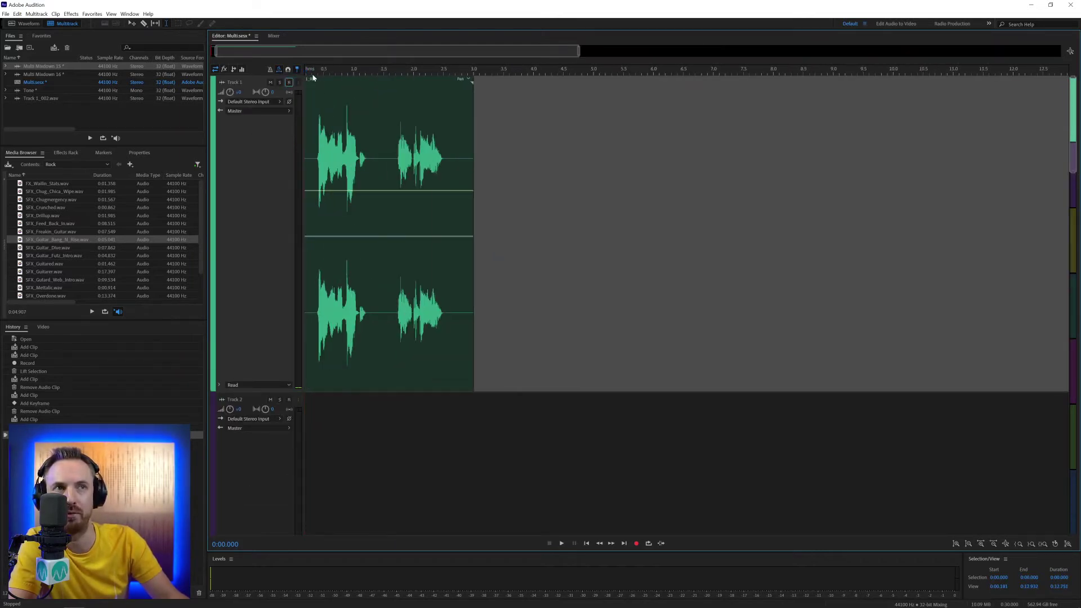
{"action": "left_click_drag", "start_coordinate": [324, 77], "coordinate": [314, 75]}
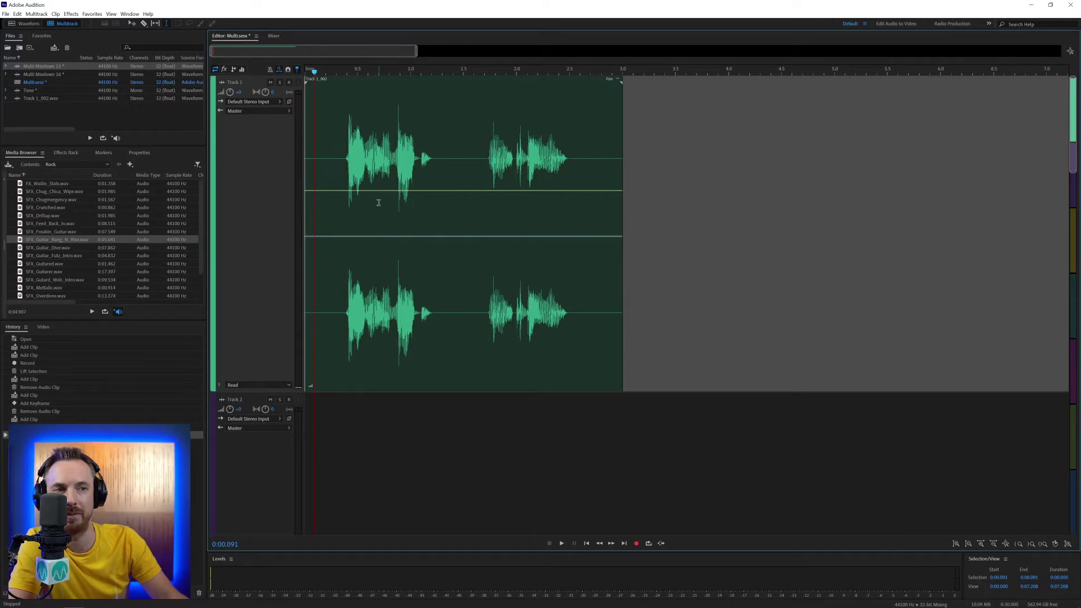
Expand Track 1's volume envelope, add two keyframes at about 1.7 s that lower the volume from there on, and play it back.
{"action": "left_click", "coordinate": [220, 386]}
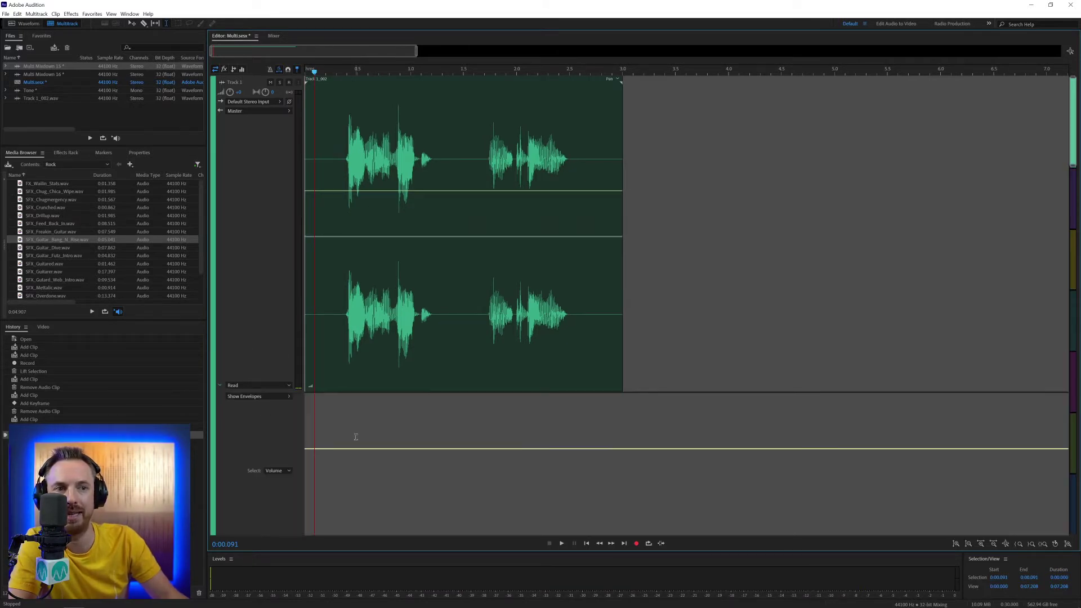
{"action": "left_click", "coordinate": [487, 449]}
{"action": "left_click_drag", "start_coordinate": [491, 449], "coordinate": [493, 479]}
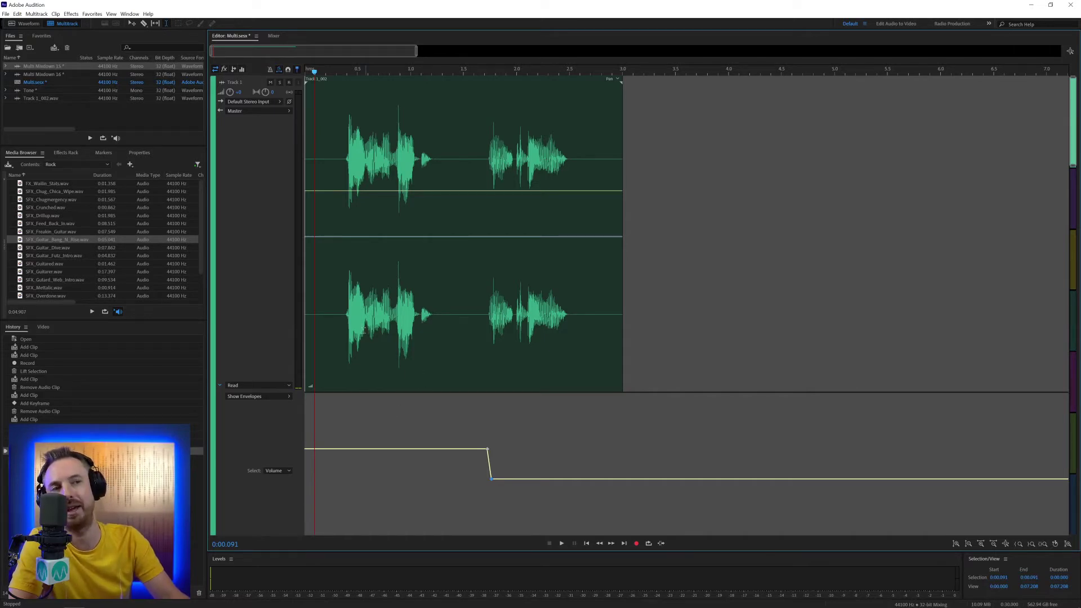
{"action": "key", "text": "space"}
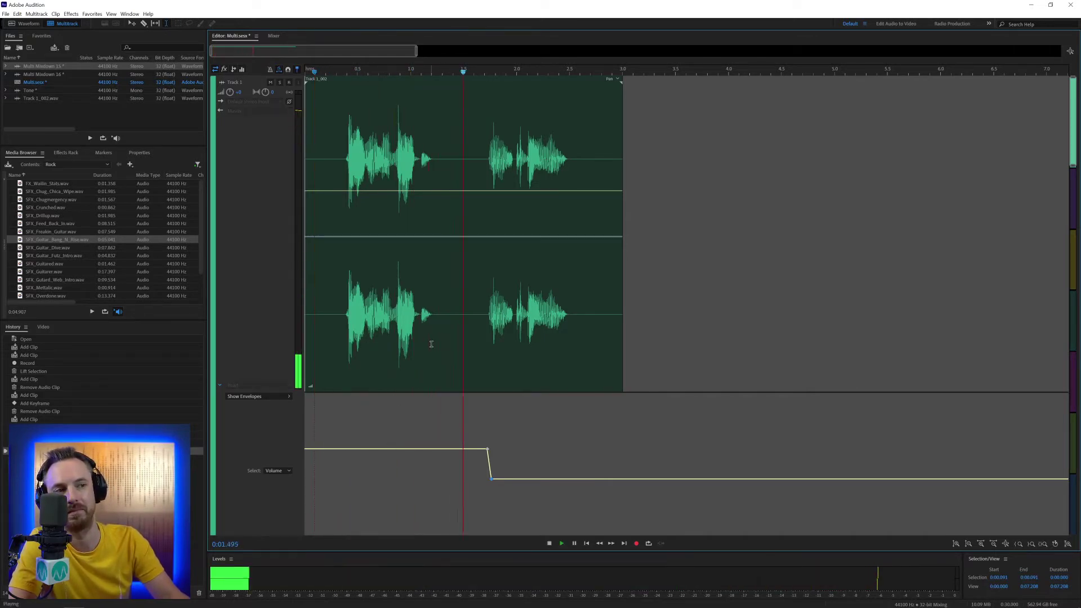
{"action": "key", "text": "space"}
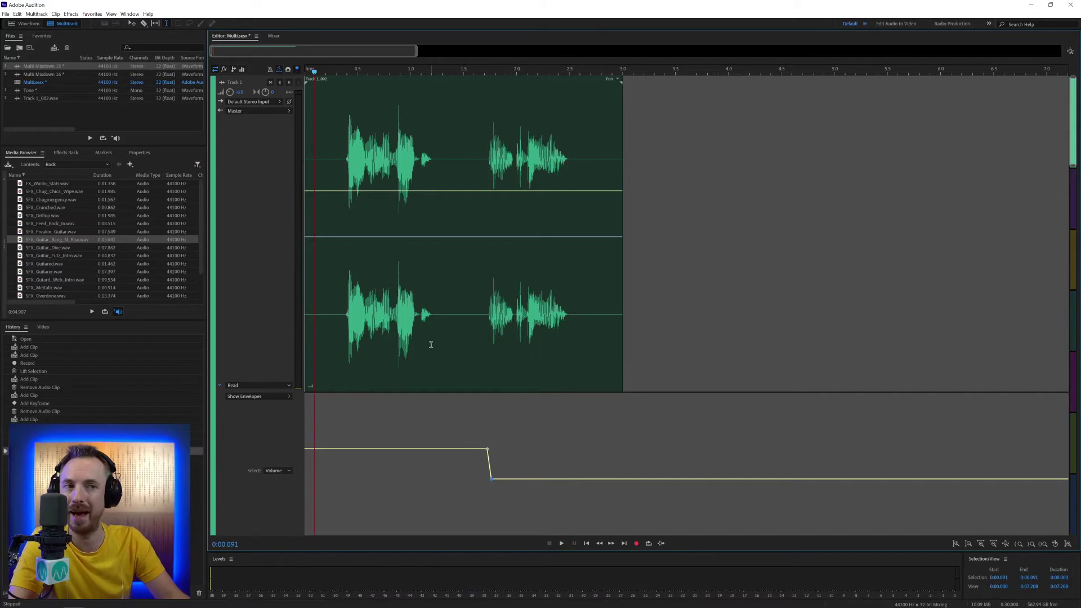
Mark the pause between the two spoken phrases and review the Ripple Delete options without applying one.
{"action": "left_click_drag", "start_coordinate": [442, 326], "coordinate": [478, 327]}
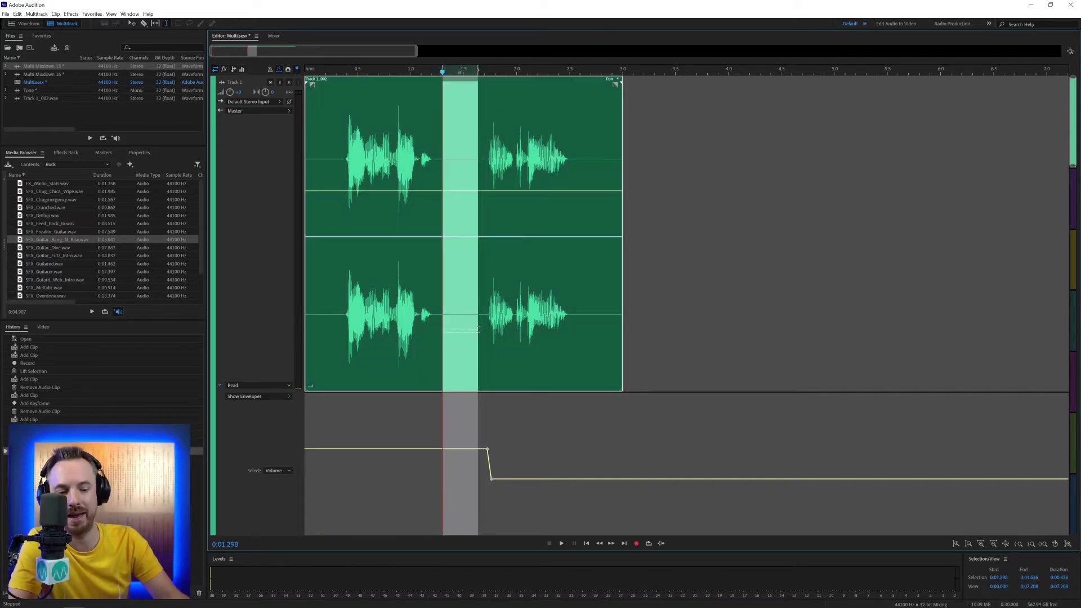
{"action": "right_click", "coordinate": [461, 327]}
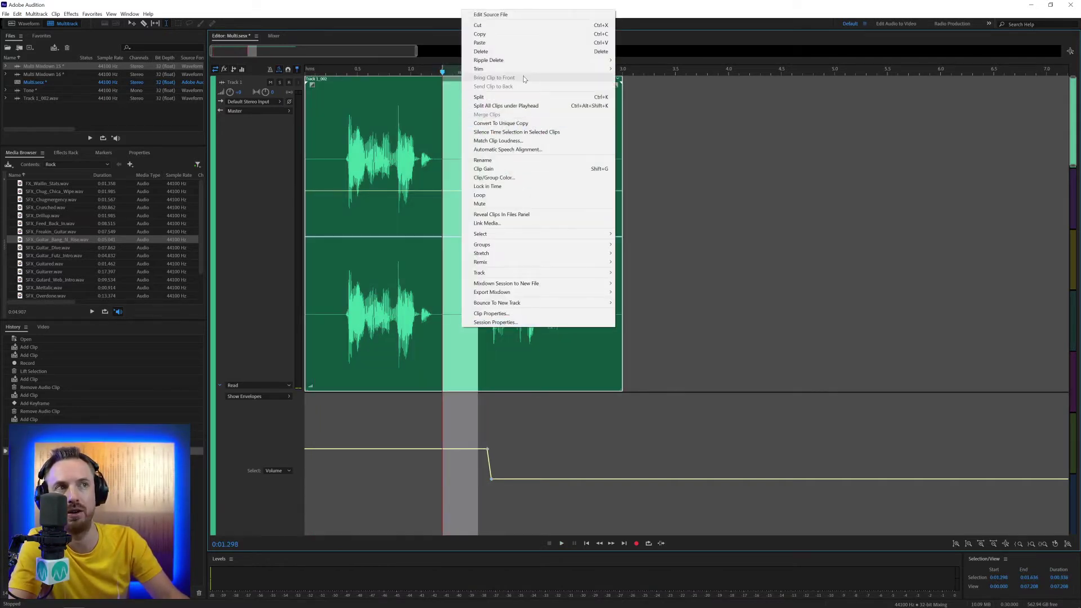
{"action": "mouse_move", "coordinate": [514, 61]}
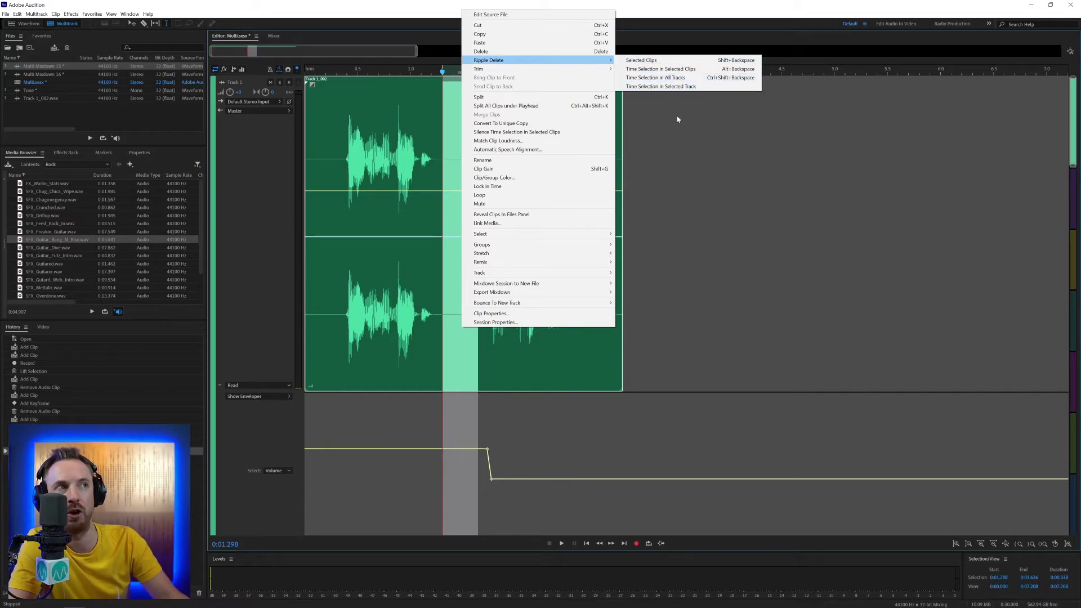
{"action": "left_click", "coordinate": [705, 152]}
Try removing the pause from 1.214 to 1.620 s with a ripple delete and with a plain delete, undoing each.
{"action": "left_click_drag", "start_coordinate": [434, 211], "coordinate": [476, 212]}
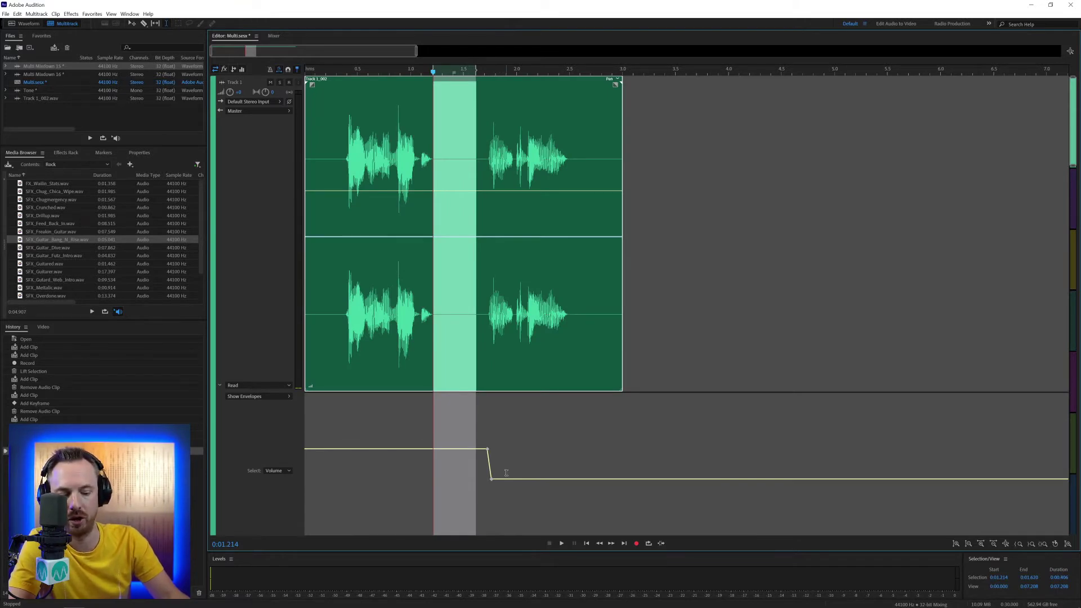
{"action": "key", "text": "shift+Delete"}
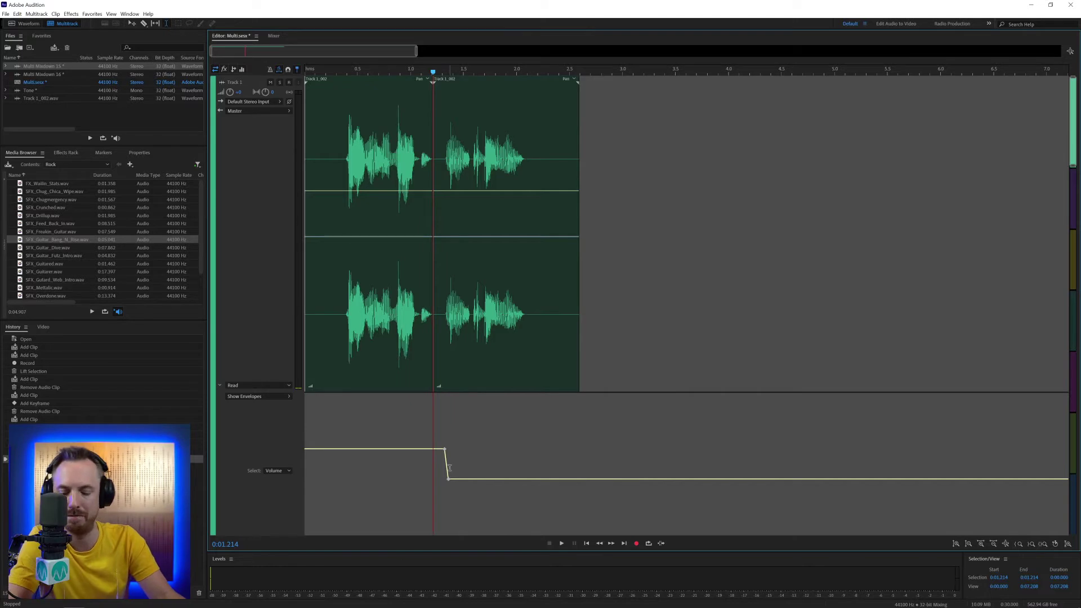
{"action": "key", "text": "ctrl+z"}
{"action": "key", "text": "Delete"}
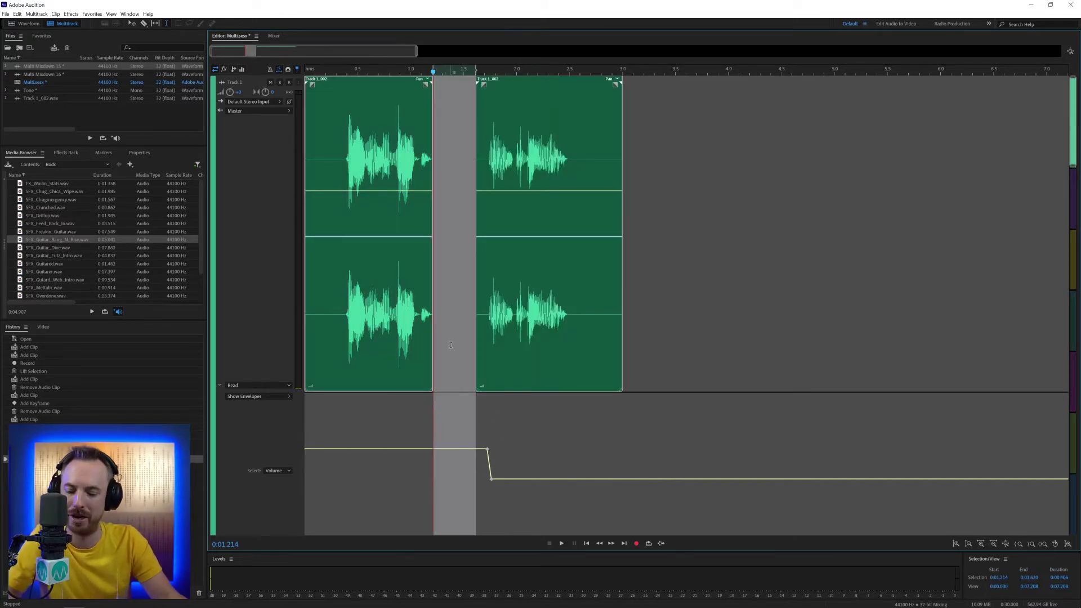
{"action": "key", "text": "ctrl+z"}
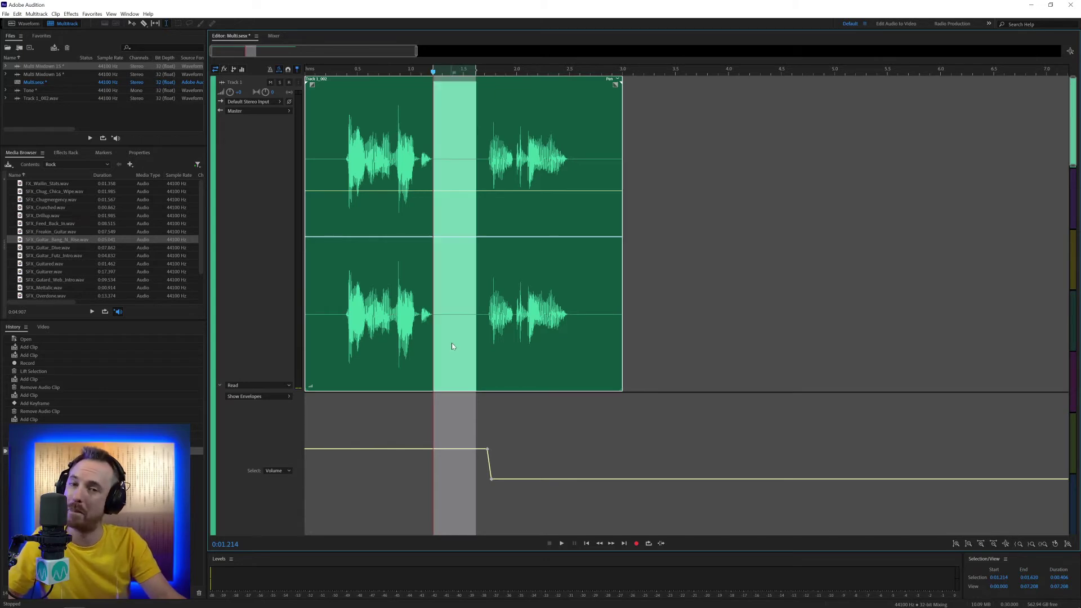
Disable "Adjust track keyframes when performing ripple edits" in the Multitrack preferences and try ripple deleting the selected pause, undoing the deletion.
{"action": "key", "text": "ctrl+k"}
{"action": "left_click", "coordinate": [414, 299]}
{"action": "left_click", "coordinate": [473, 242]}
{"action": "left_click", "coordinate": [649, 423]}
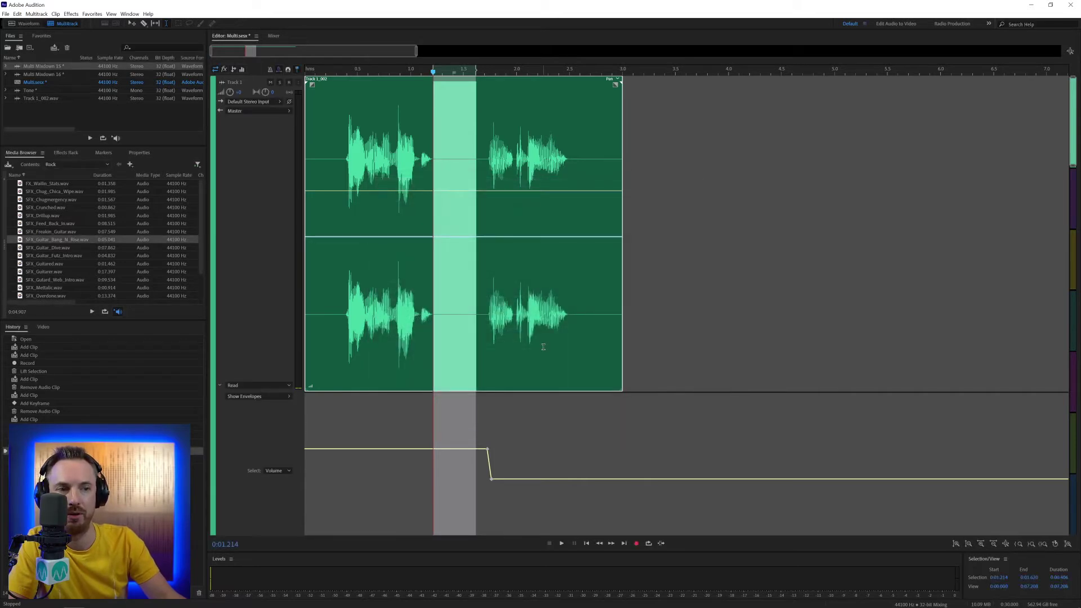
{"action": "key", "text": "alt+Delete"}
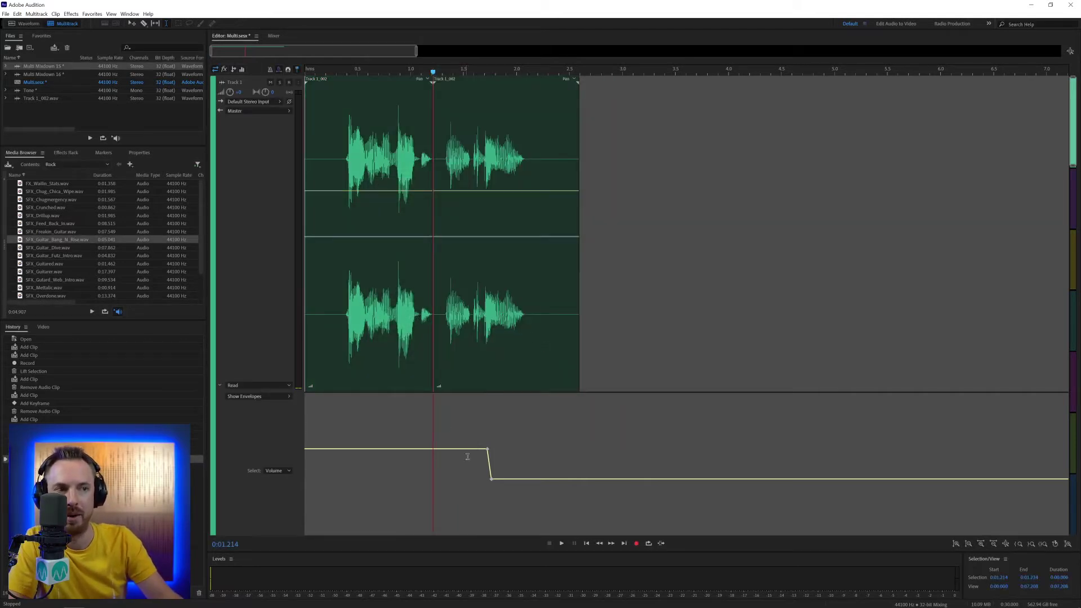
{"action": "key", "text": "ctrl+z"}
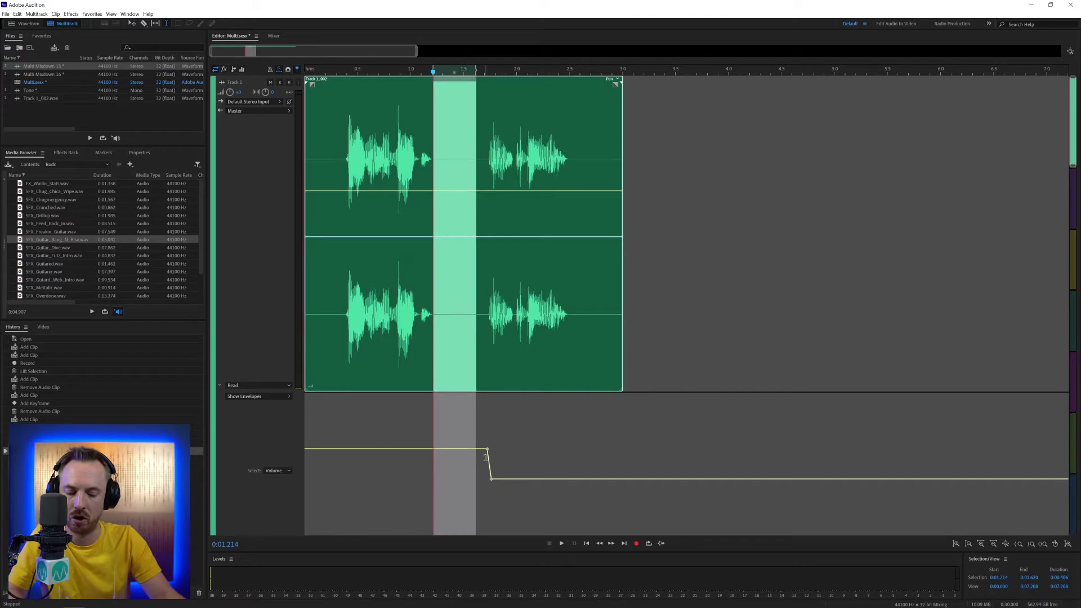
Enable "Adjust track keyframes when performing ripple edits" in the Multitrack preferences.
{"action": "key", "text": "ctrl+k"}
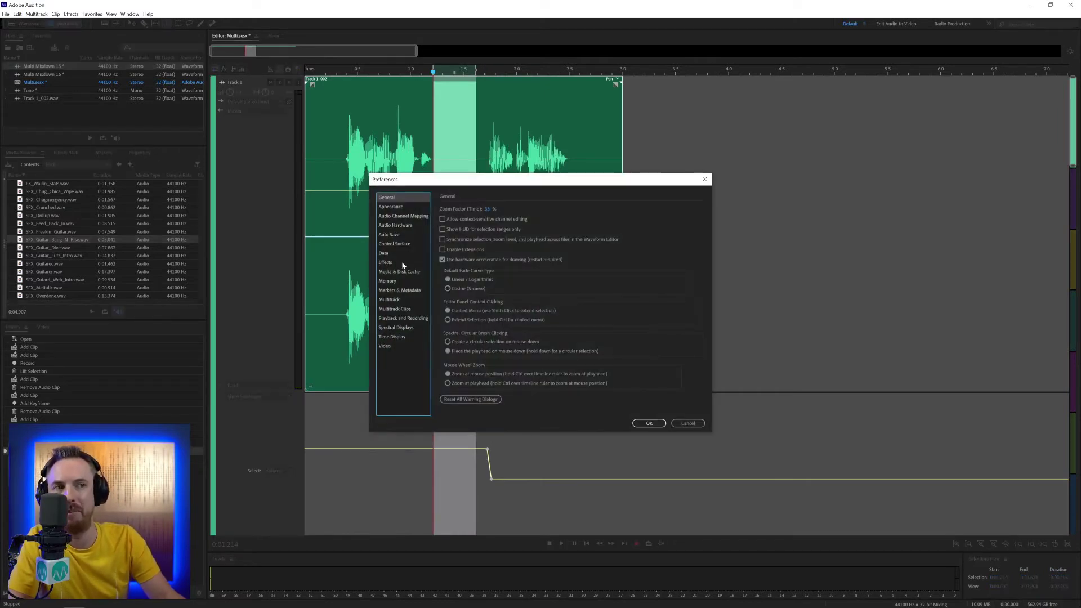
{"action": "left_click", "coordinate": [390, 300]}
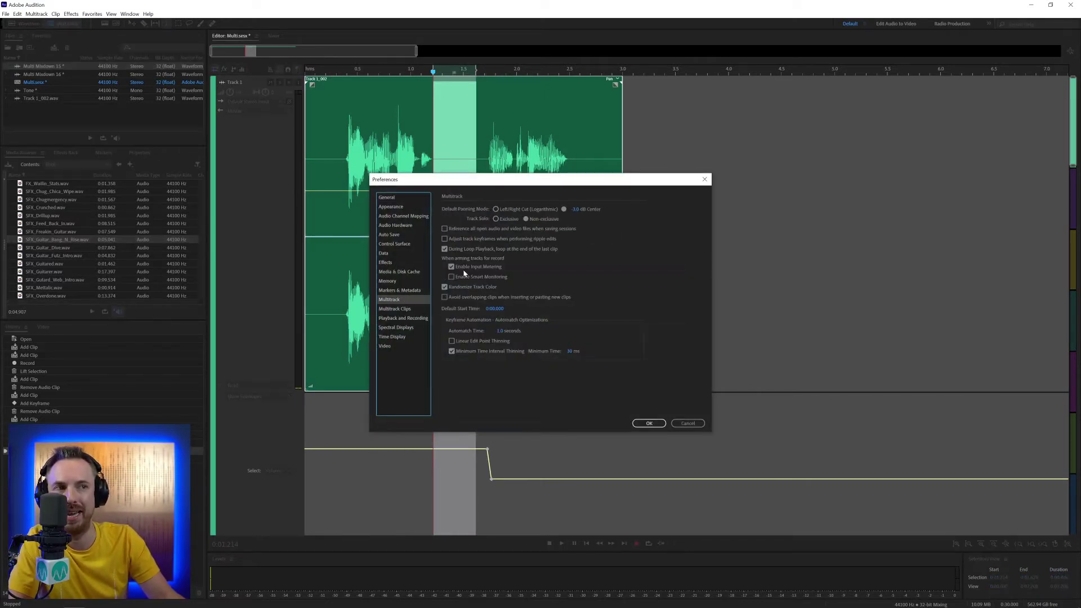
{"action": "left_click", "coordinate": [460, 238]}
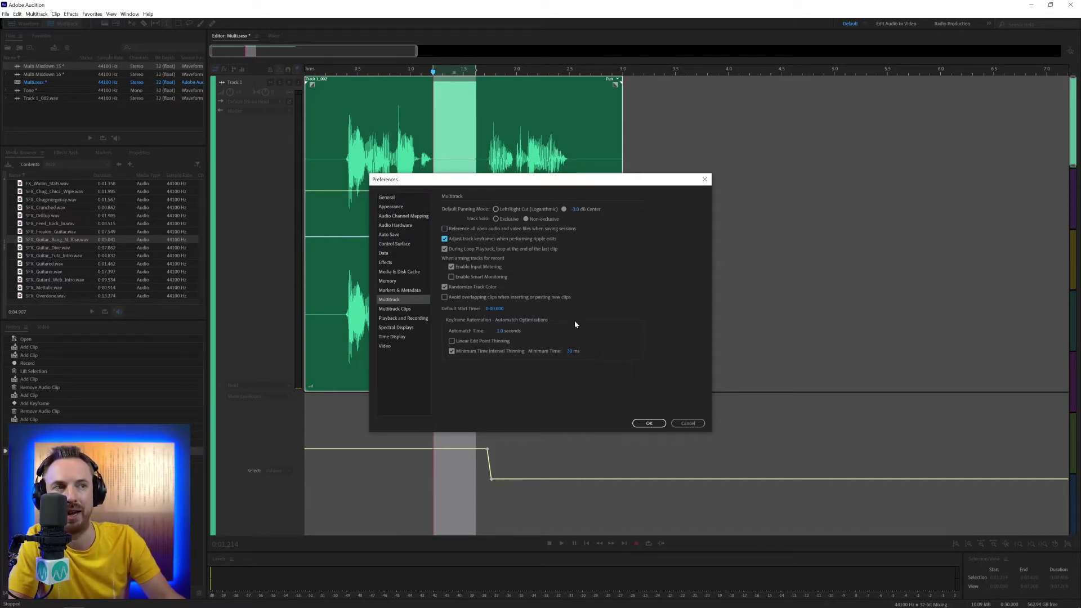
{"action": "left_click", "coordinate": [649, 422]}
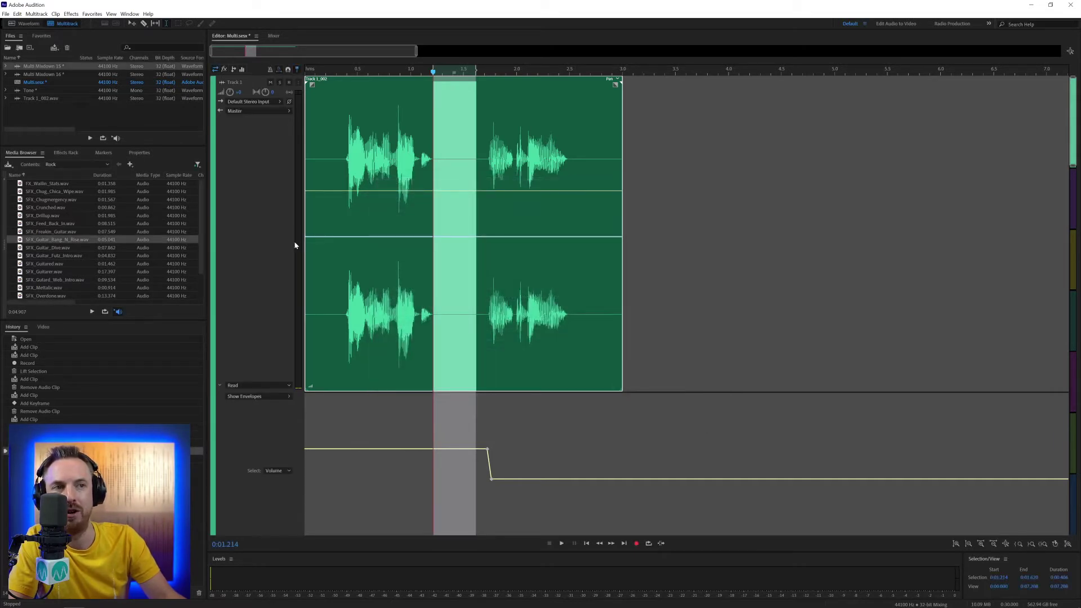
Return the playhead to the clip's start, turn on loop playback and play the session.
{"action": "left_click", "coordinate": [308, 249]}
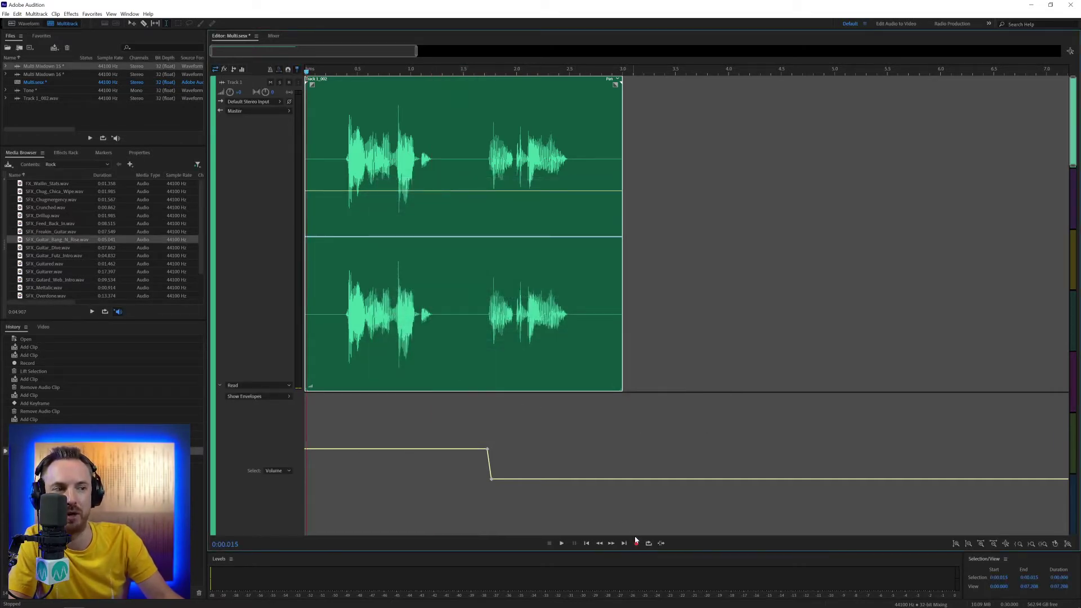
{"action": "left_click", "coordinate": [561, 543]}
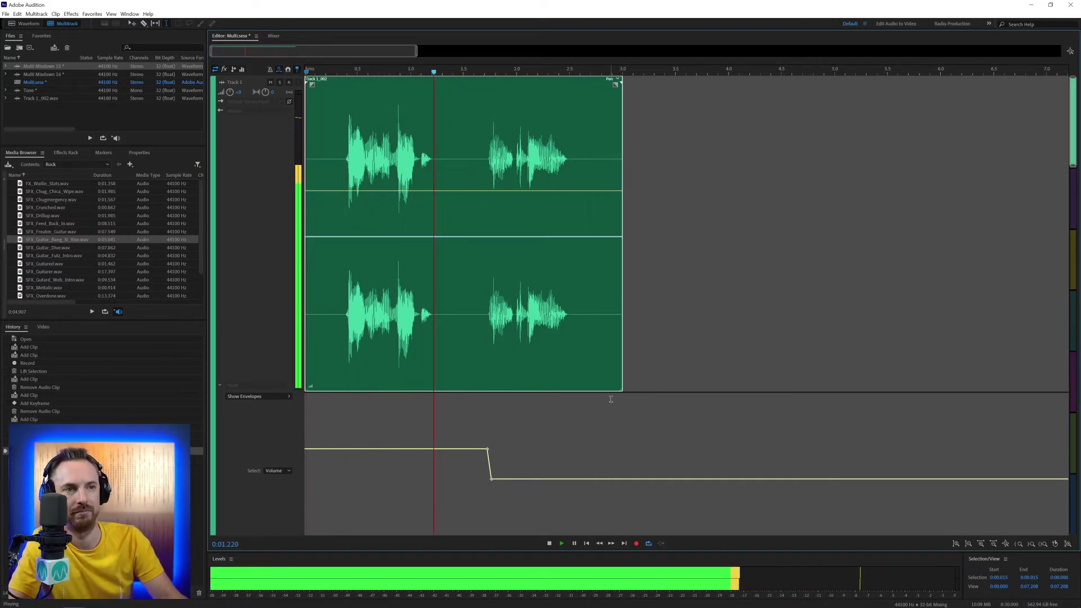
{"action": "key", "text": "space"}
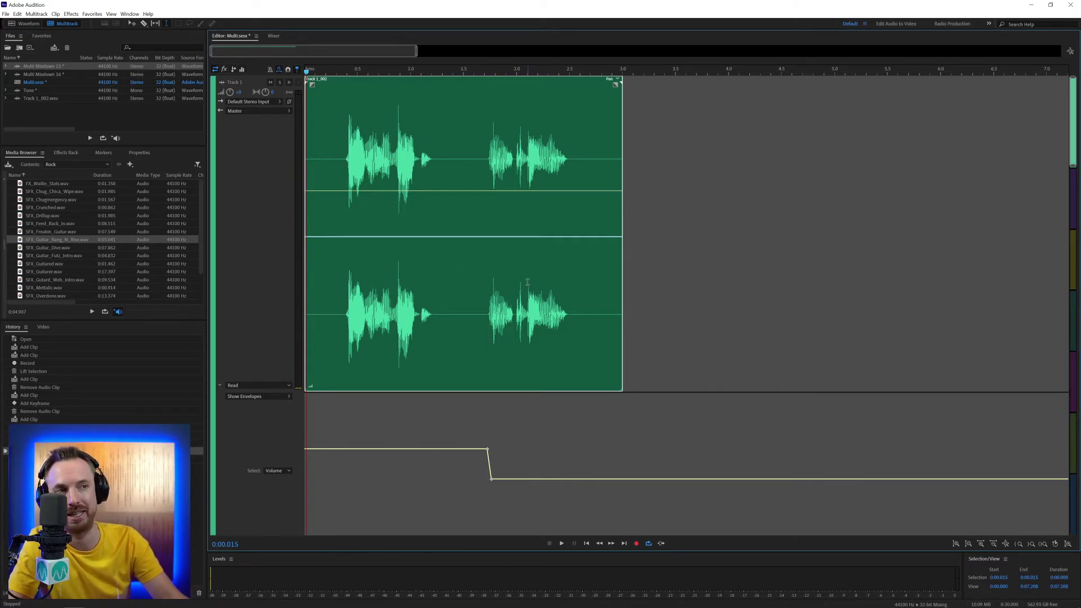
Disable "During Loop Playback, loop at the end of the last clip" in the Multitrack preferences and play the session past the clip's end.
{"action": "key", "text": "ctrl+k"}
{"action": "left_click", "coordinate": [408, 299]}
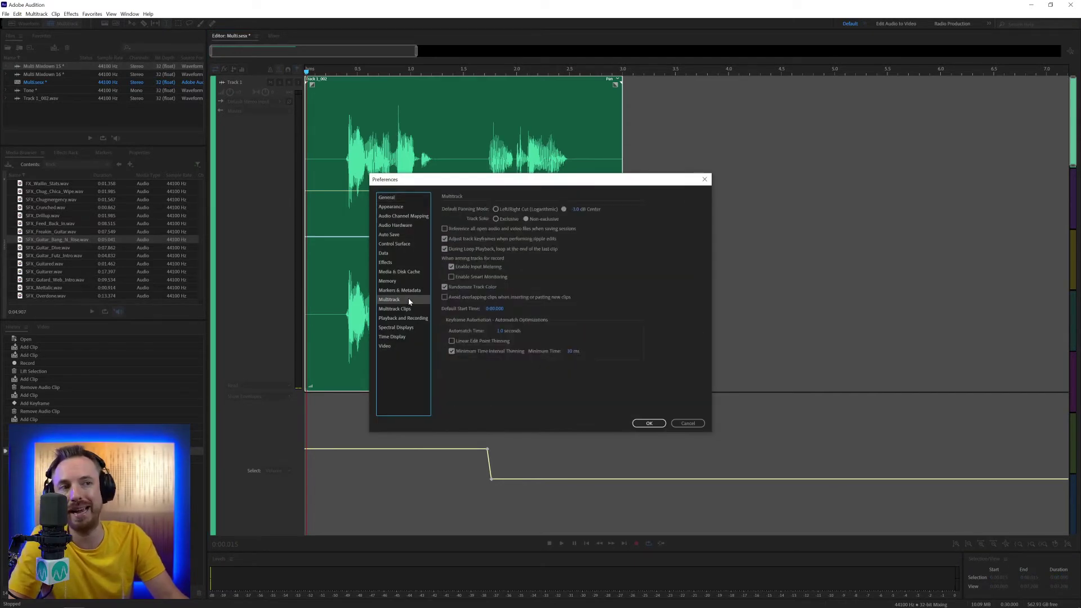
{"action": "left_click", "coordinate": [461, 250]}
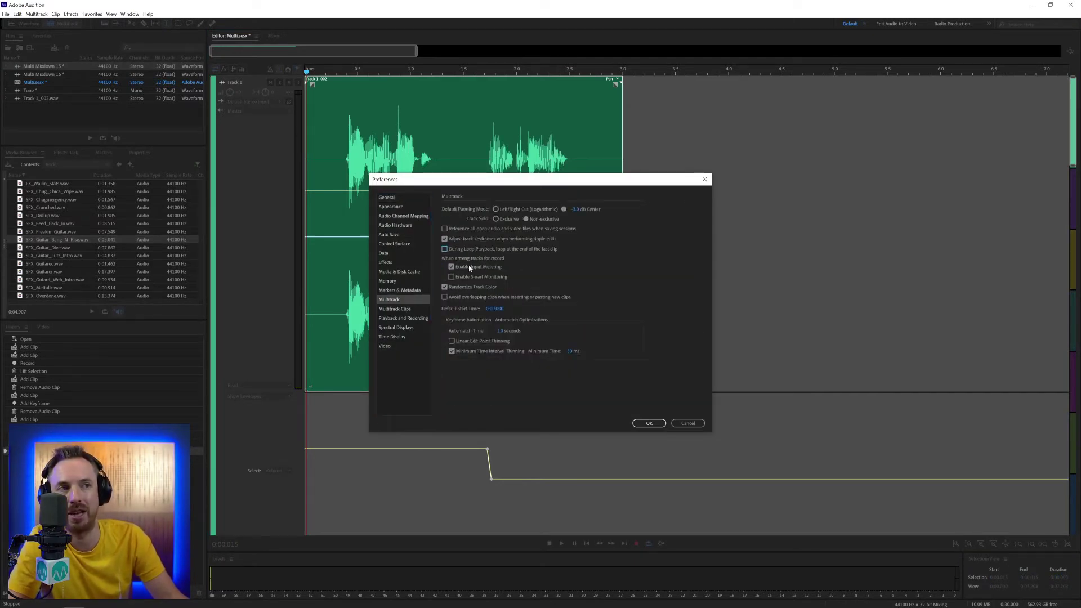
{"action": "left_click", "coordinate": [644, 425]}
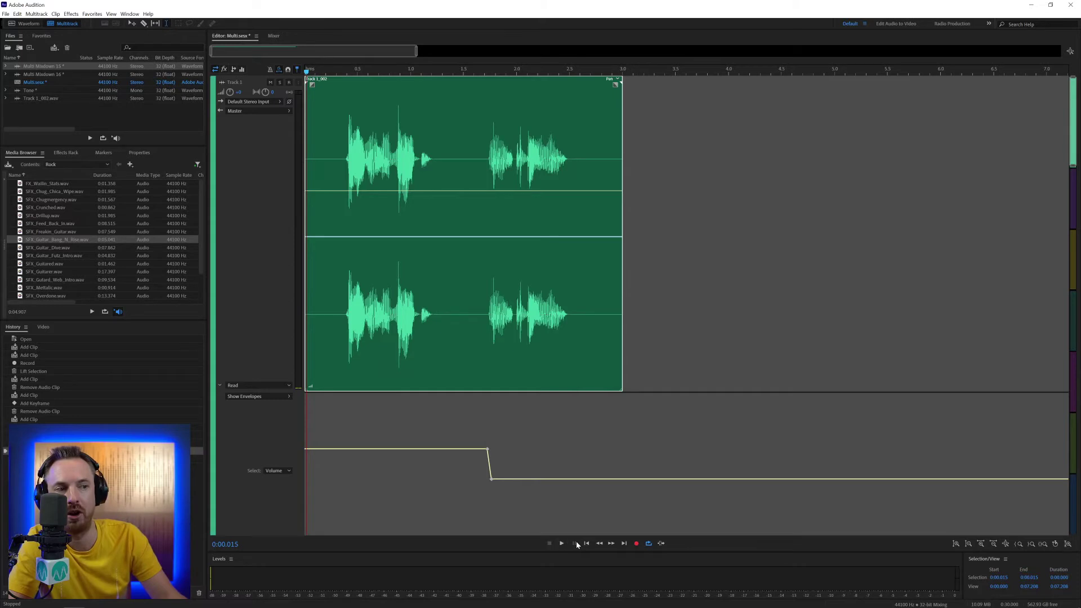
{"action": "left_click", "coordinate": [561, 543]}
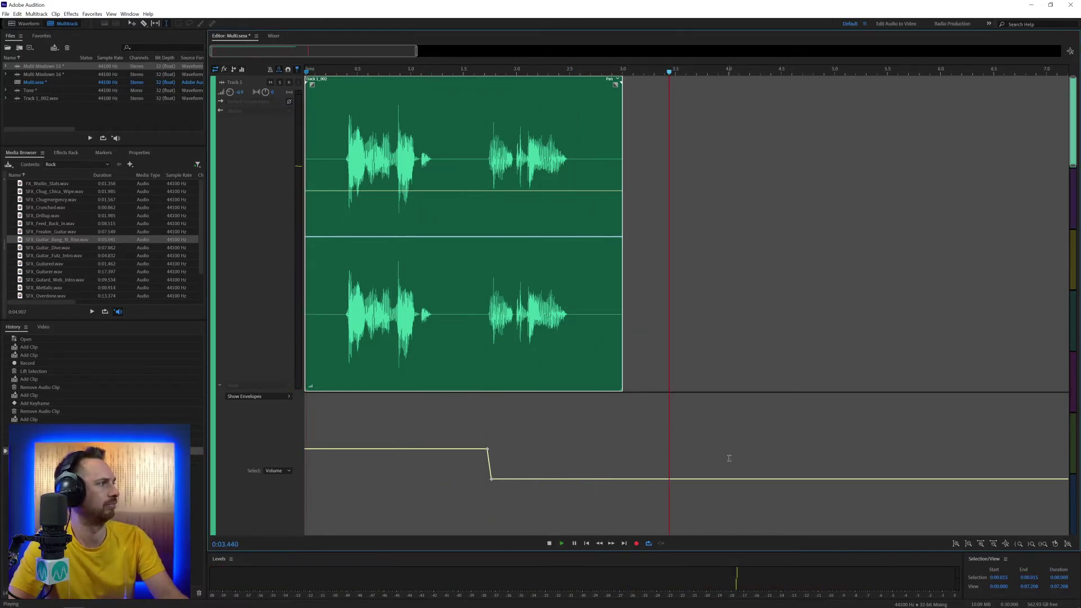
{"action": "key", "text": "space"}
Enable "During Loop Playback, loop at the end of the last clip" in the Multitrack preferences.
{"action": "key", "text": "ctrl+k"}
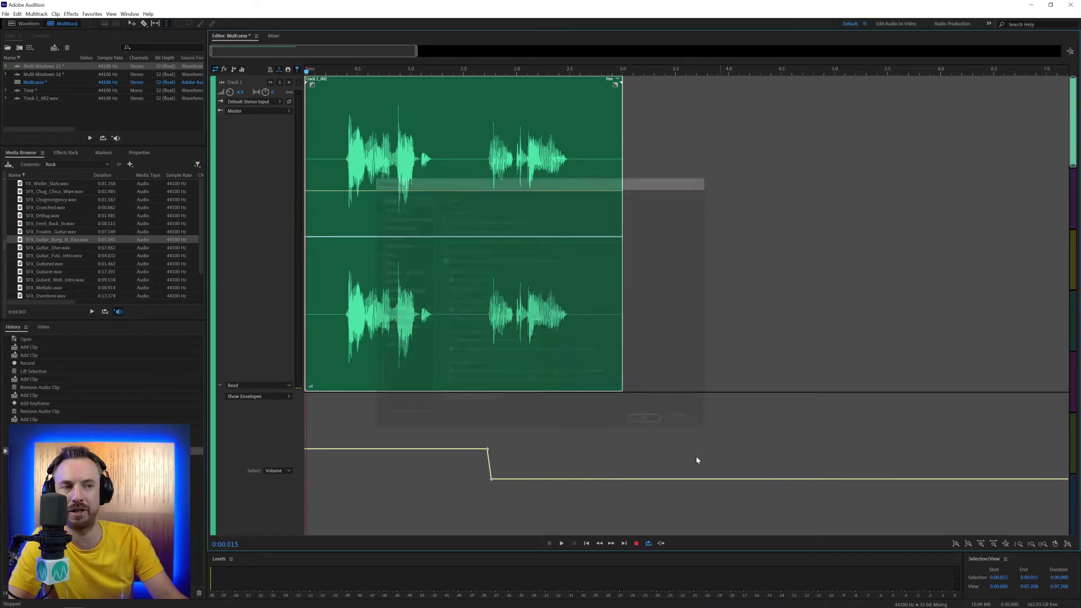
{"action": "left_click", "coordinate": [398, 300]}
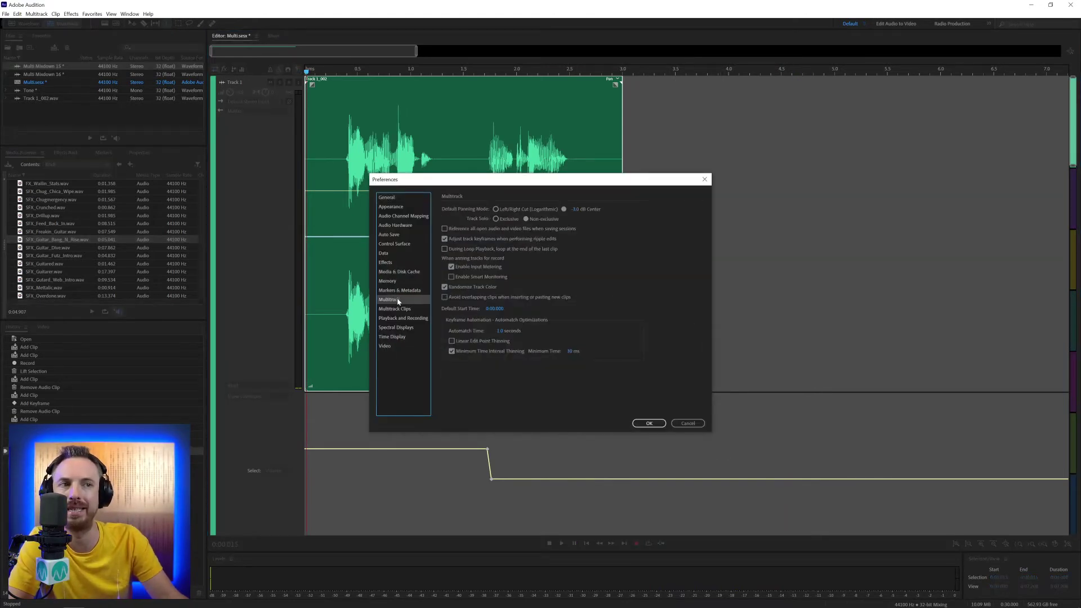
{"action": "left_click", "coordinate": [460, 248]}
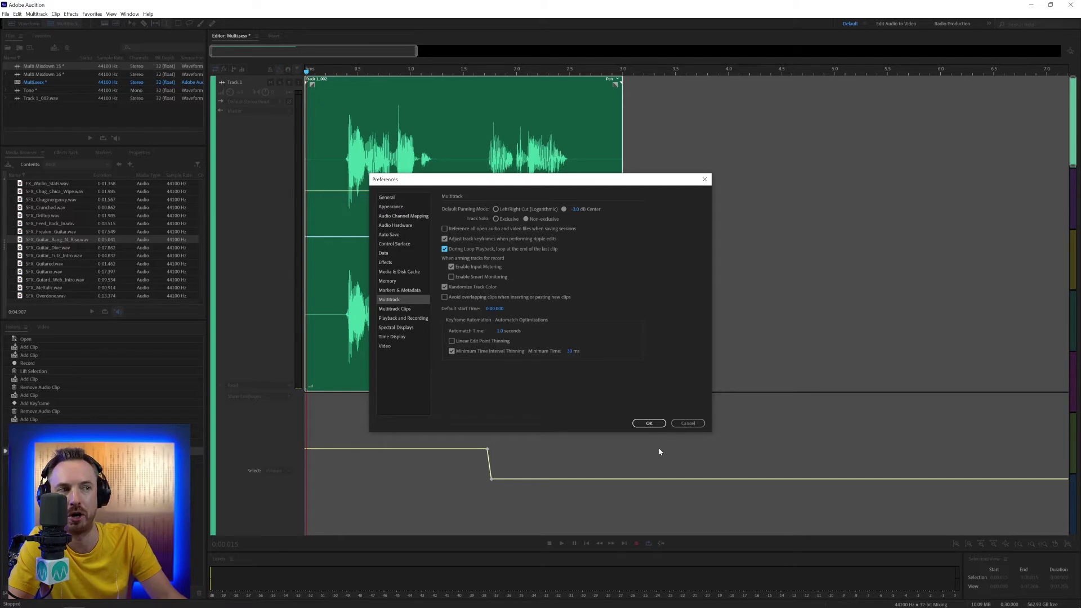
{"action": "left_click", "coordinate": [649, 424]}
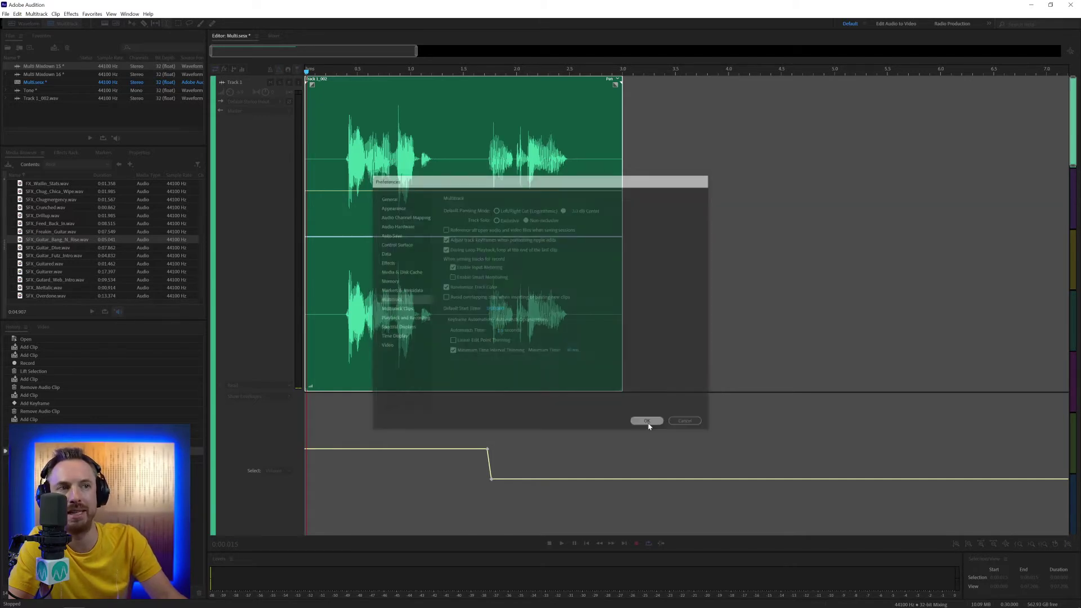
Test record-arming Track 1 before and after disabling "Enable Input Metering" in the Multitrack preferences.
{"action": "left_click", "coordinate": [288, 82]}
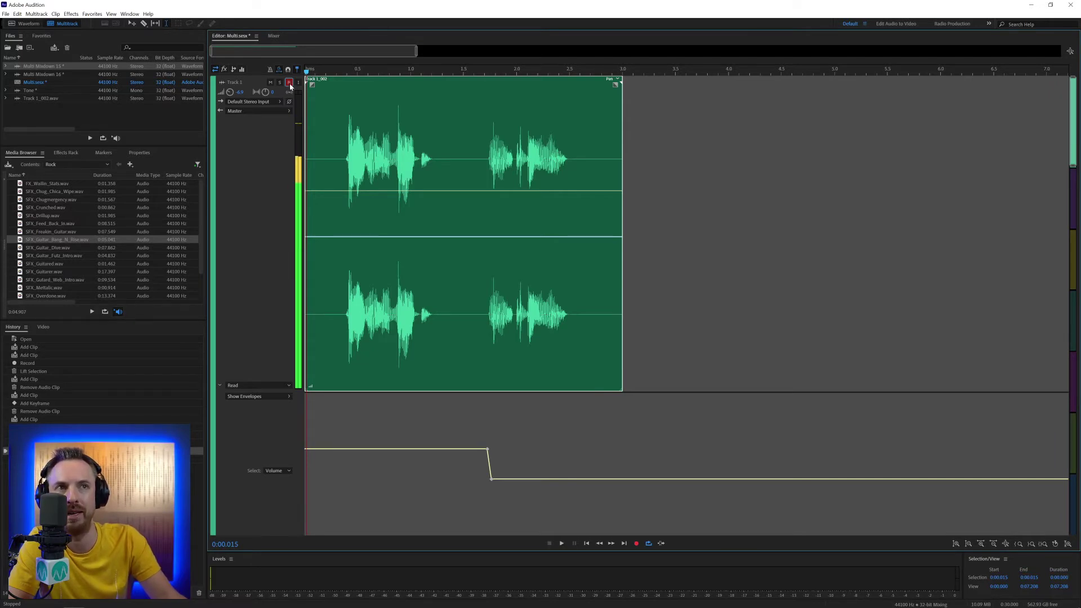
{"action": "key", "text": "ctrl+k"}
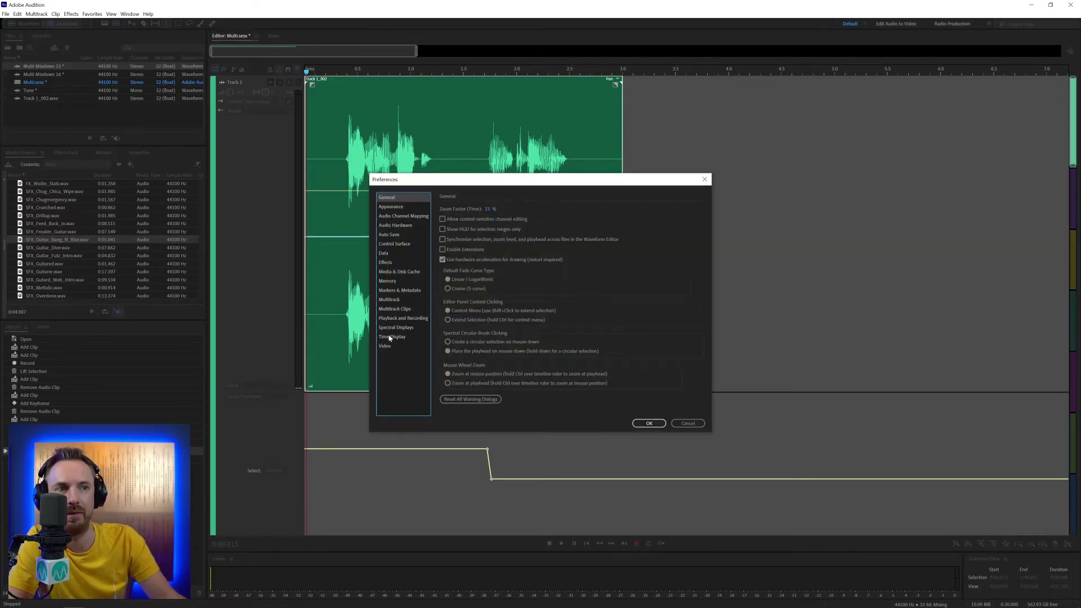
{"action": "left_click", "coordinate": [387, 299]}
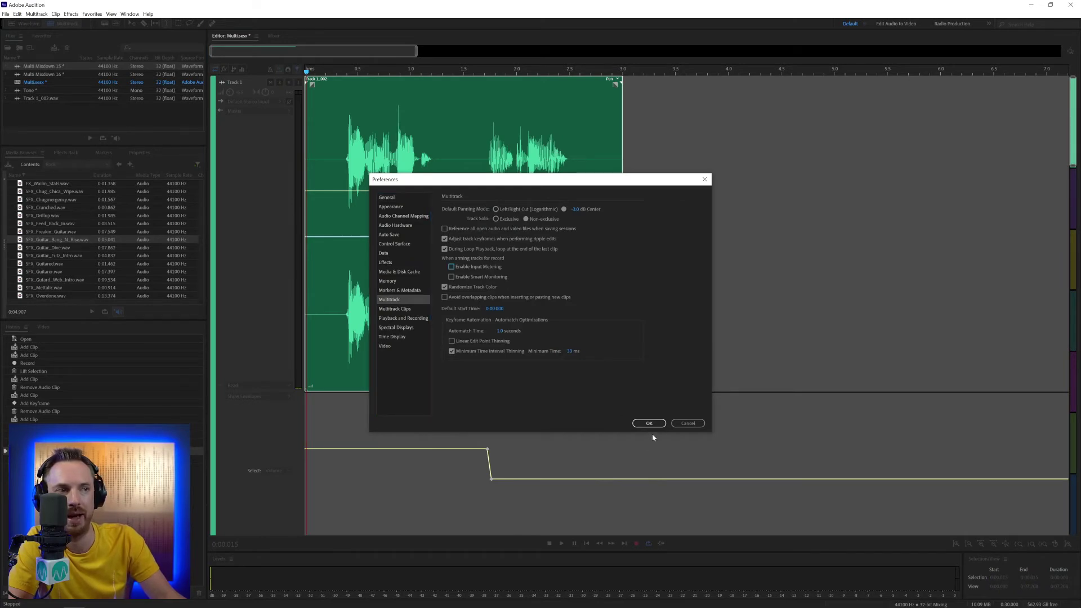
{"action": "left_click", "coordinate": [649, 423]}
{"action": "left_click", "coordinate": [288, 83]}
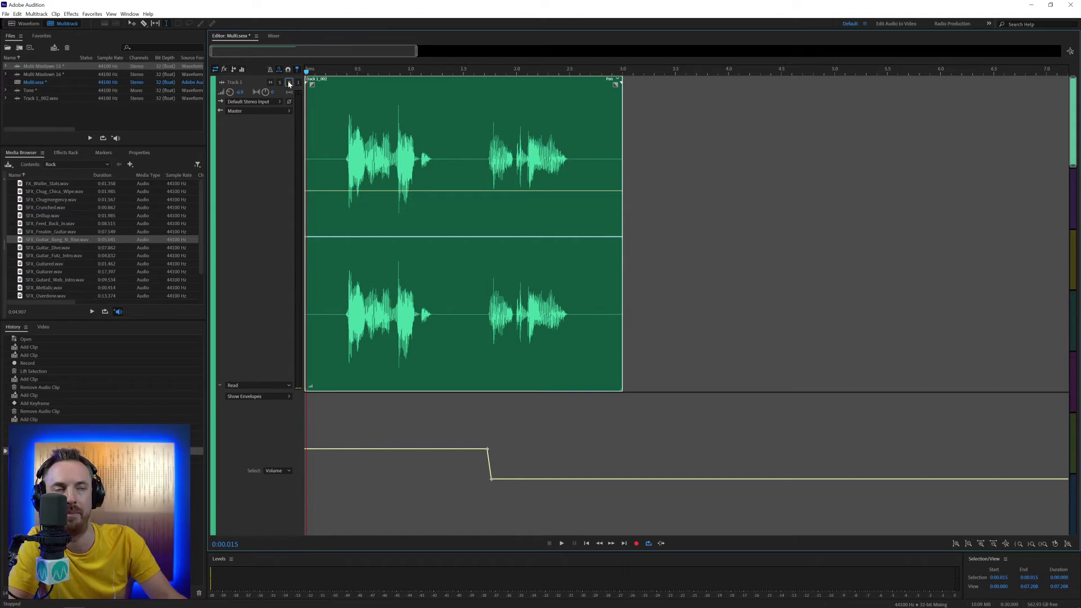
Turn on "Enable Input Metering" and "Enable Smart Monitoring" in the Multitrack preferences and arm Track 1 for recording.
{"action": "key", "text": "ctrl+k"}
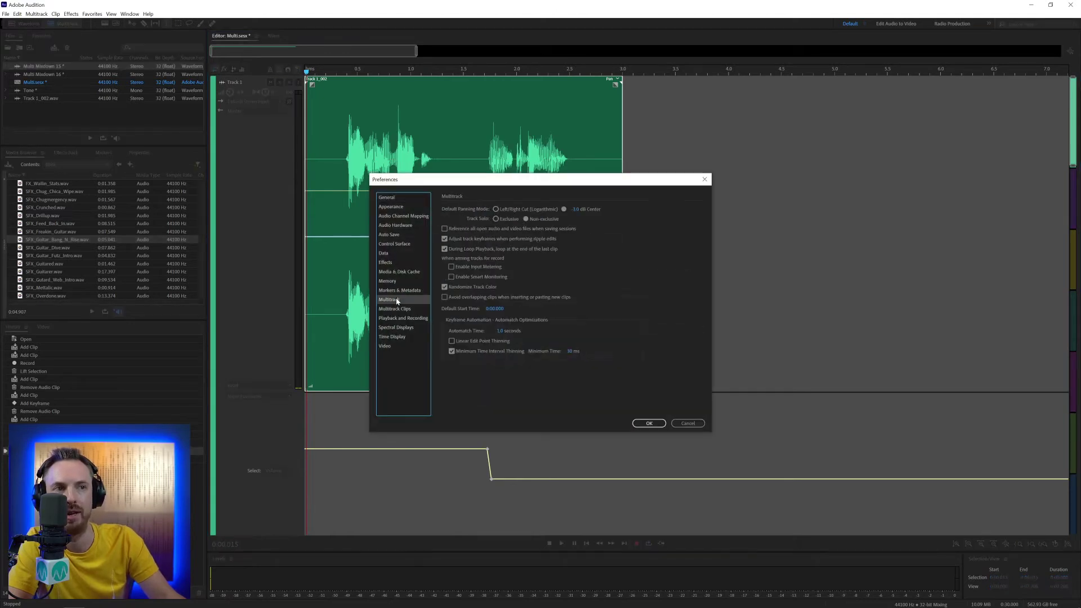
{"action": "left_click", "coordinate": [451, 267]}
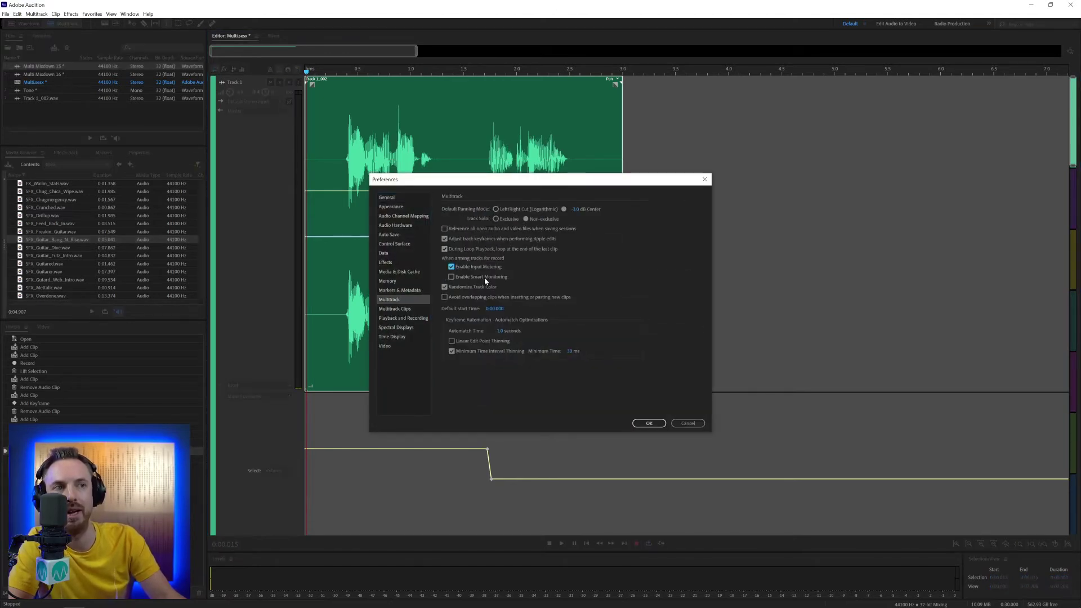
{"action": "left_click", "coordinate": [648, 423]}
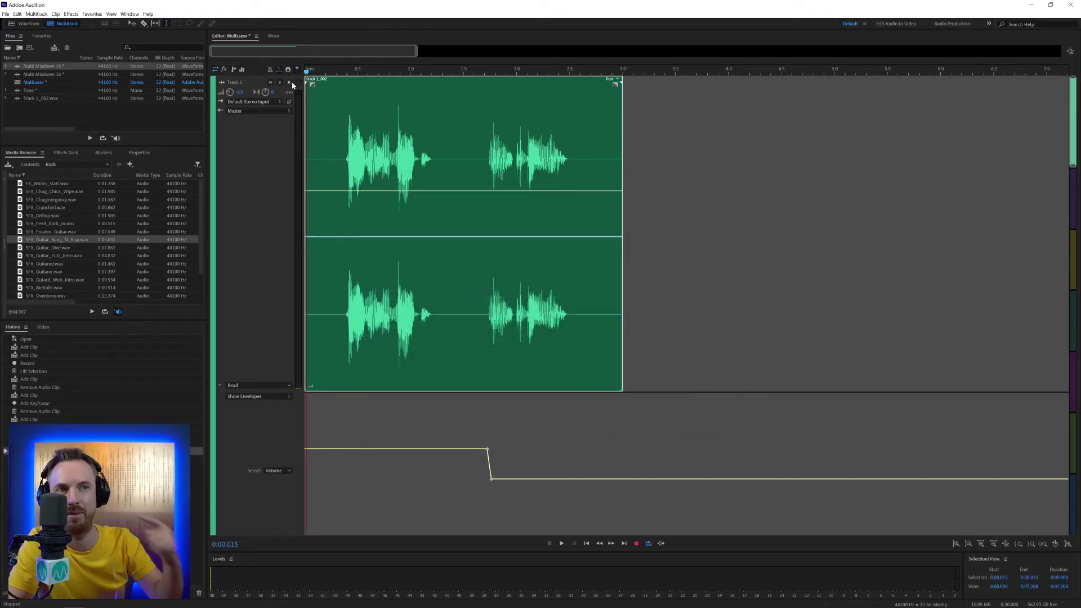
{"action": "left_click", "coordinate": [289, 82]}
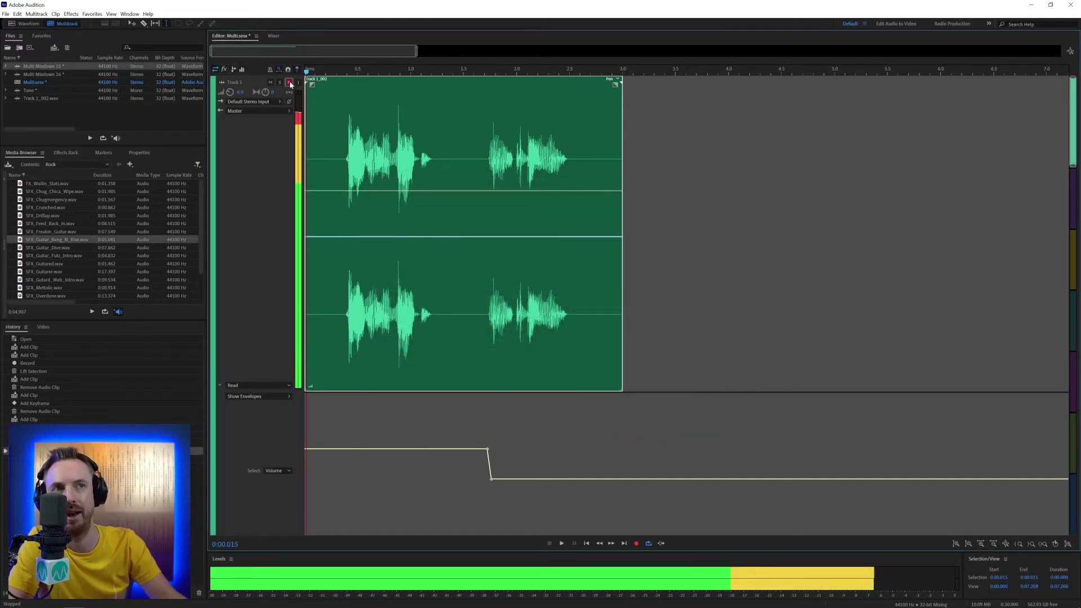
Add a Pitch Shifter to the first track effect slot of Track 1 and lower the pitch by 8 semitones.
{"action": "left_click", "coordinate": [63, 153]}
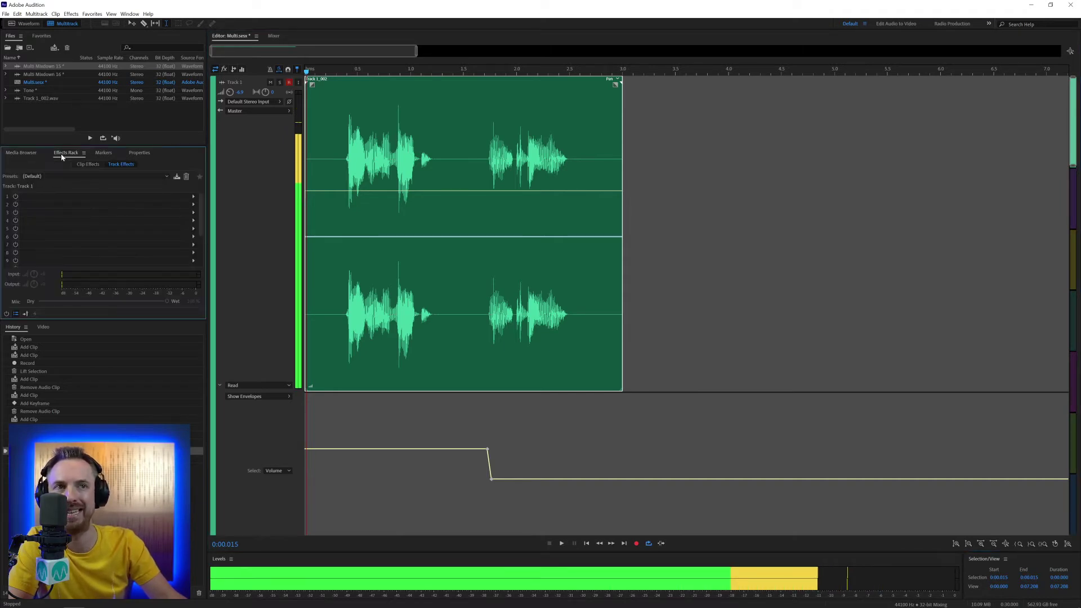
{"action": "left_click", "coordinate": [194, 197]}
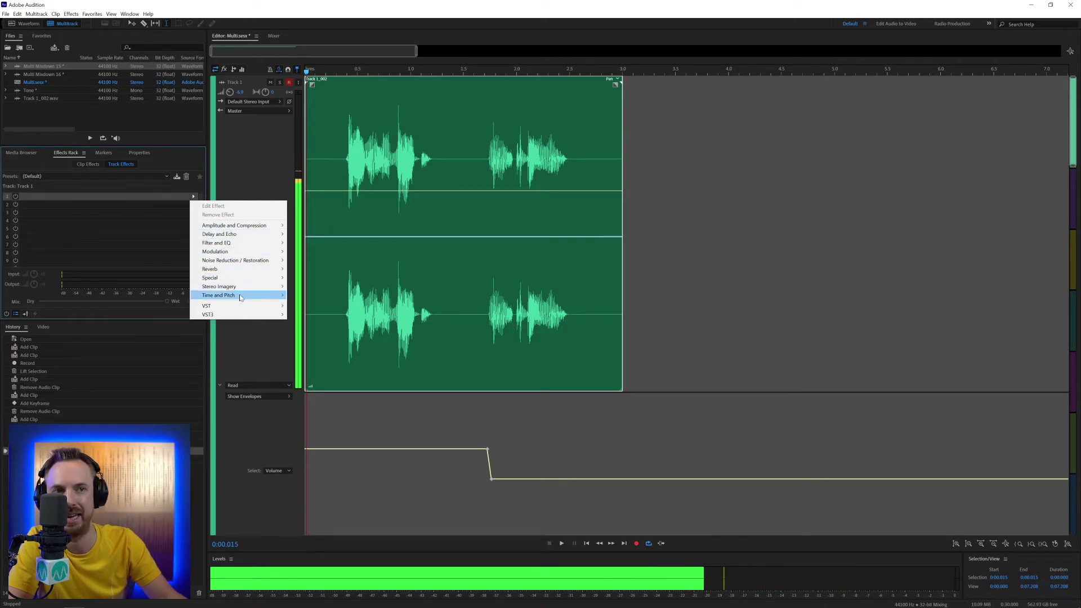
{"action": "mouse_move", "coordinate": [240, 297]}
{"action": "left_click", "coordinate": [321, 304]}
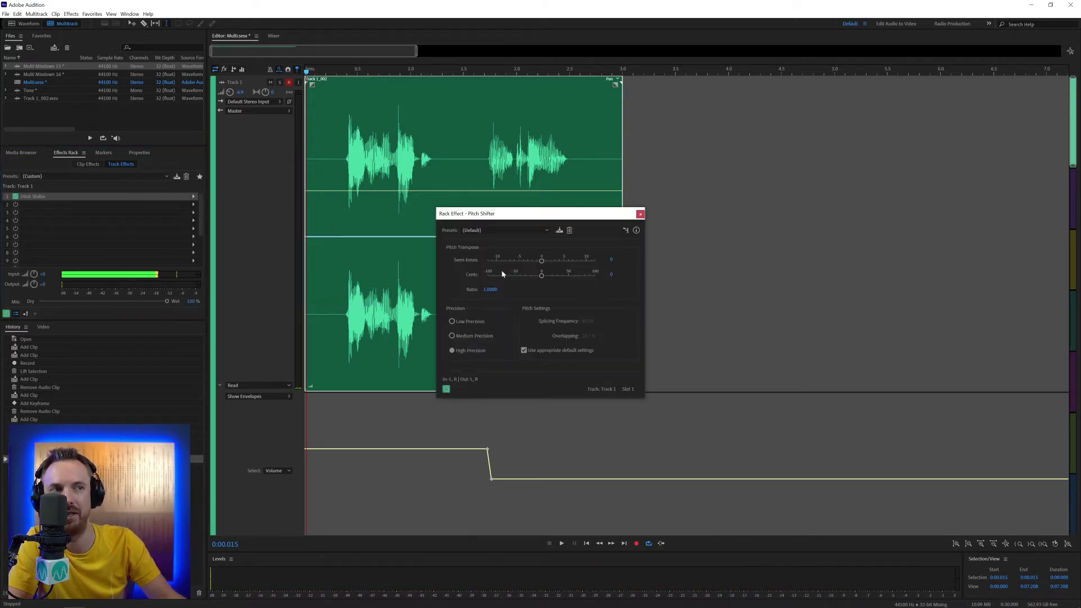
{"action": "left_click_drag", "start_coordinate": [542, 260], "coordinate": [508, 262]}
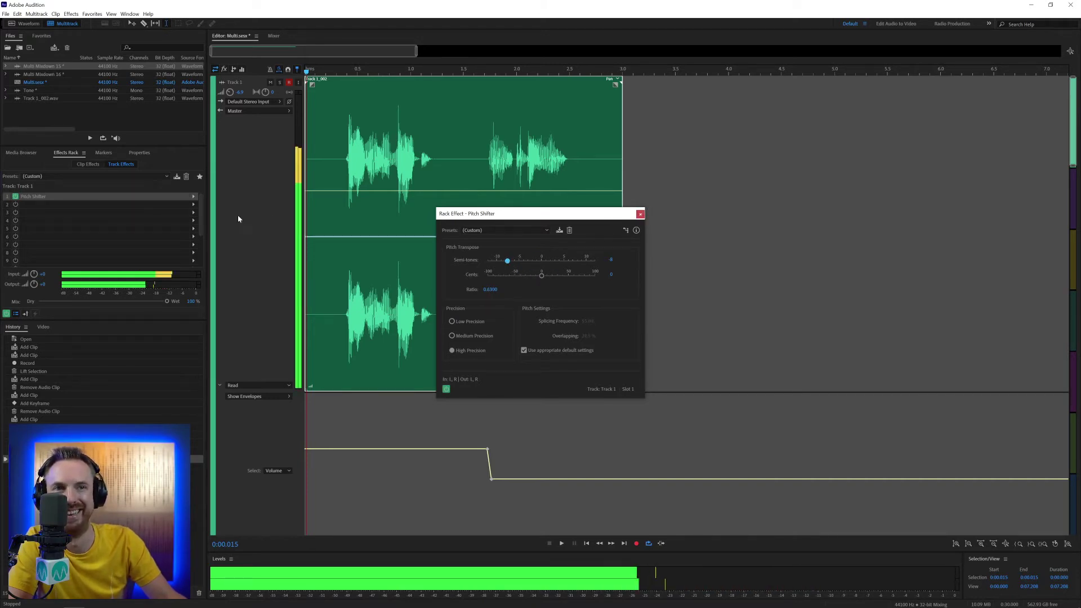
Bypass the Pitch Shifter on Track 1, close its settings and disarm the track.
{"action": "left_click", "coordinate": [15, 195]}
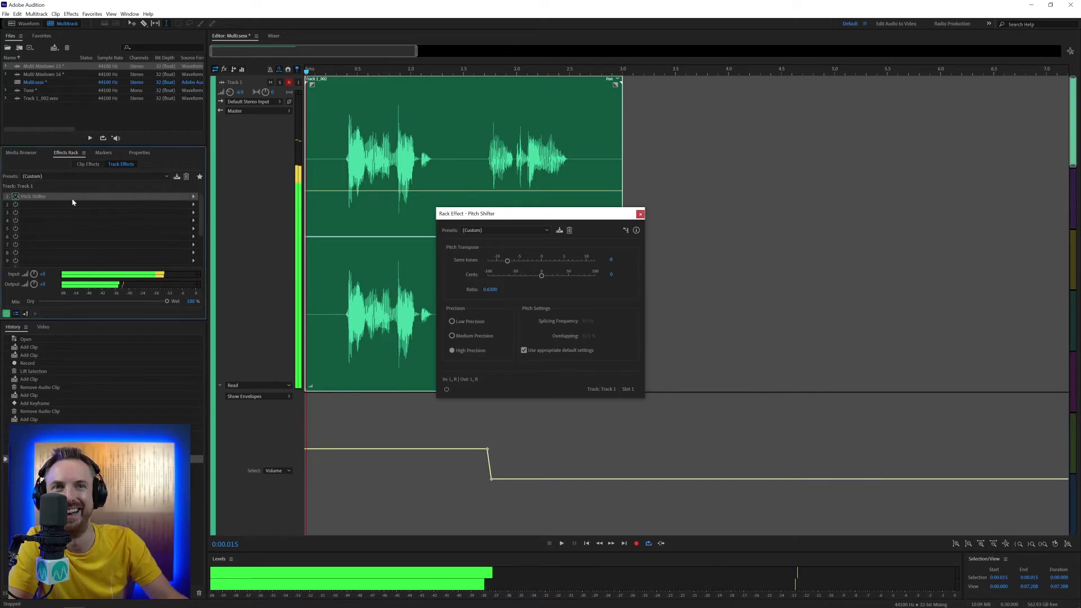
{"action": "left_click", "coordinate": [639, 214]}
{"action": "left_click", "coordinate": [289, 82]}
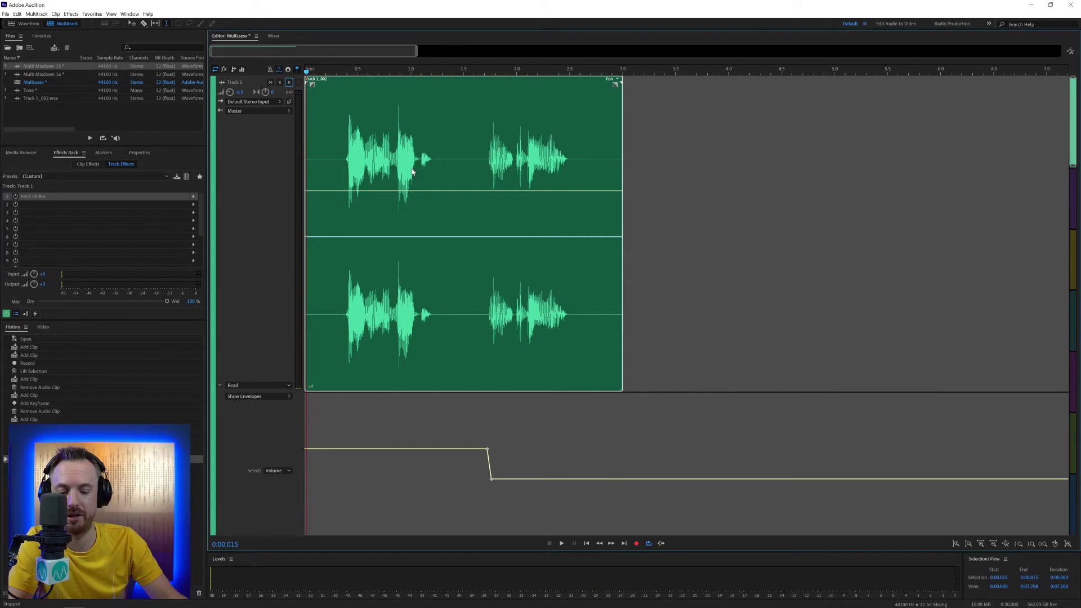
Turn off "Enable Smart Monitoring" in the Multitrack preferences.
{"action": "key", "text": "ctrl+k"}
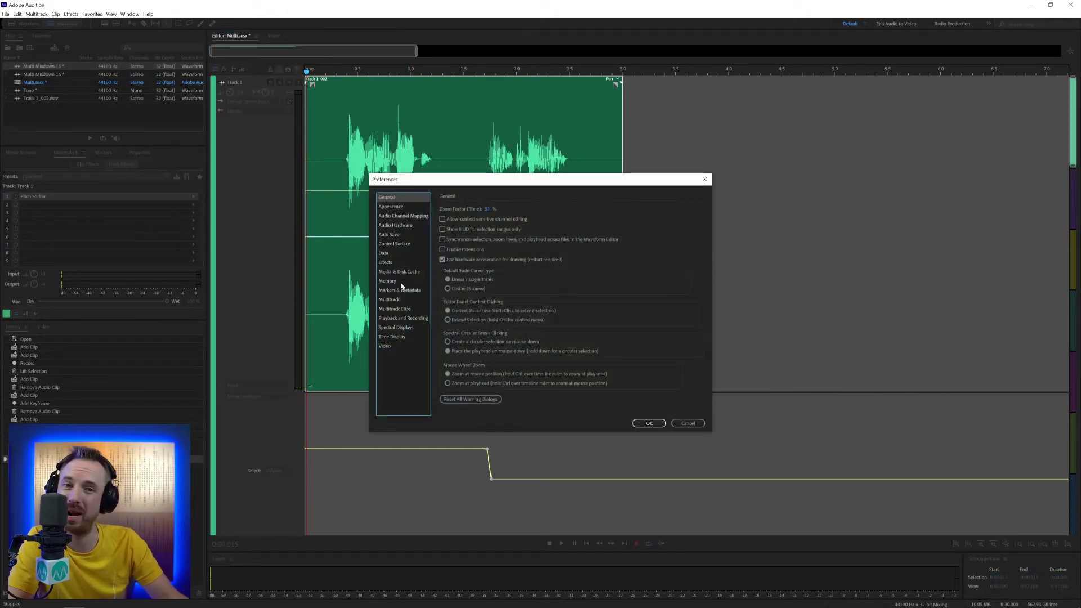
{"action": "left_click", "coordinate": [401, 299]}
{"action": "left_click", "coordinate": [463, 278]}
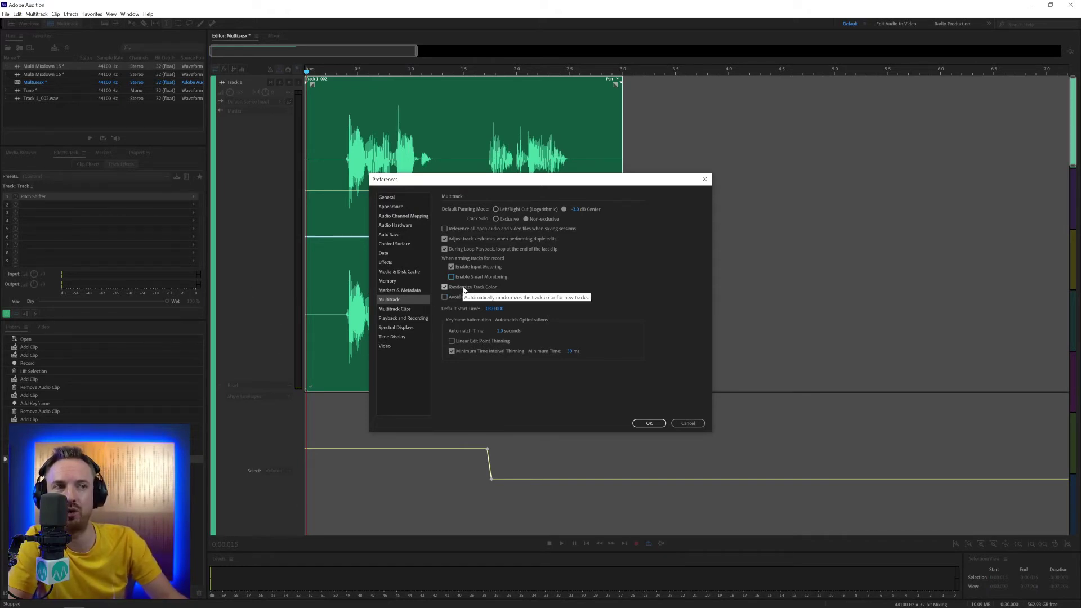
{"action": "left_click", "coordinate": [662, 424]}
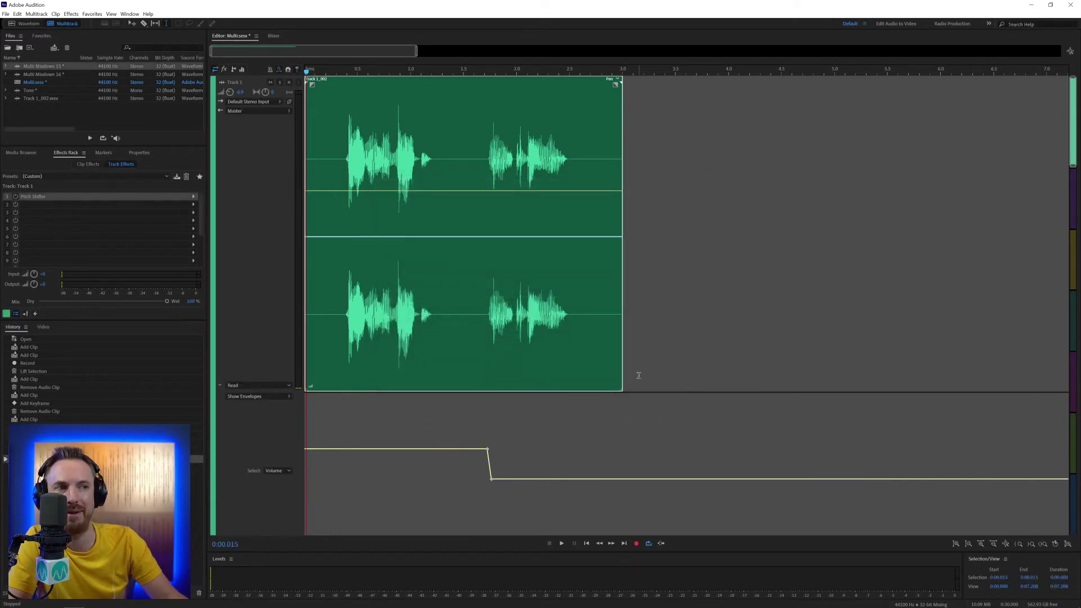
Add eight new audio tracks to the session below Track 2.
{"action": "scroll", "coordinate": [265, 248], "scroll_direction": "down", "scroll_amount": 5}
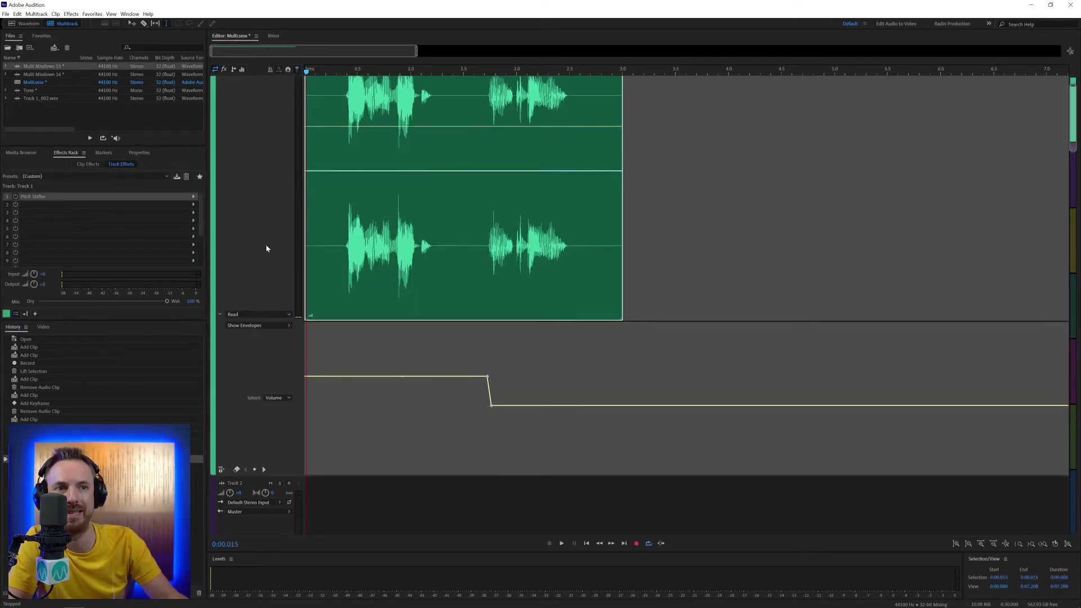
{"action": "left_click", "coordinate": [346, 164]}
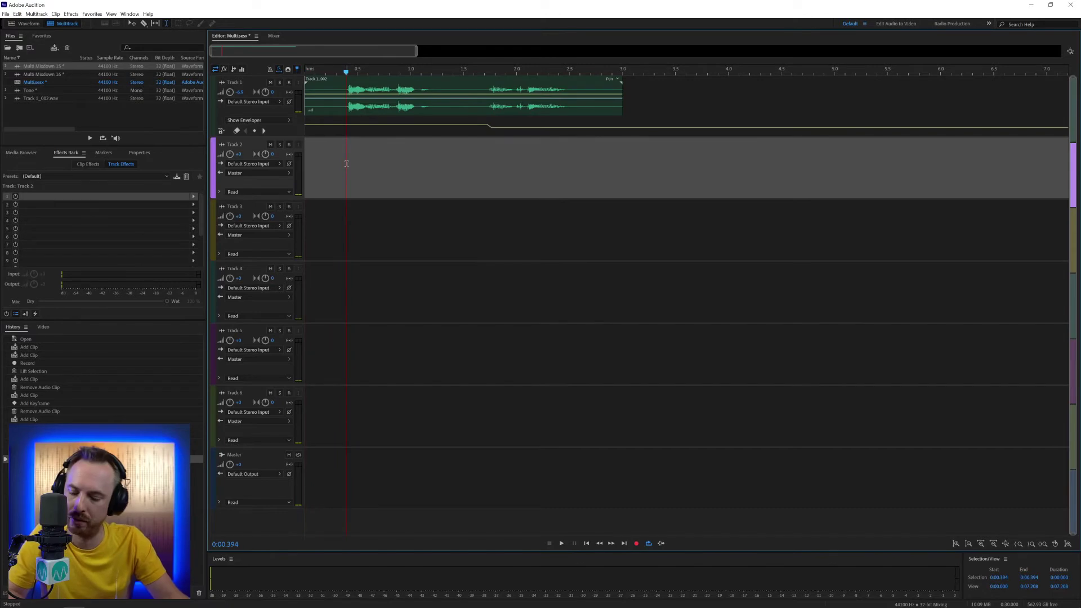
{"action": "key", "text": "alt+a"}
{"action": "key", "text": "alt+a"}
{"action": "key", "text": "alt+a"}
{"action": "key", "text": "alt+a"}
{"action": "key", "text": "alt+a"}
{"action": "key", "text": "alt+a"}
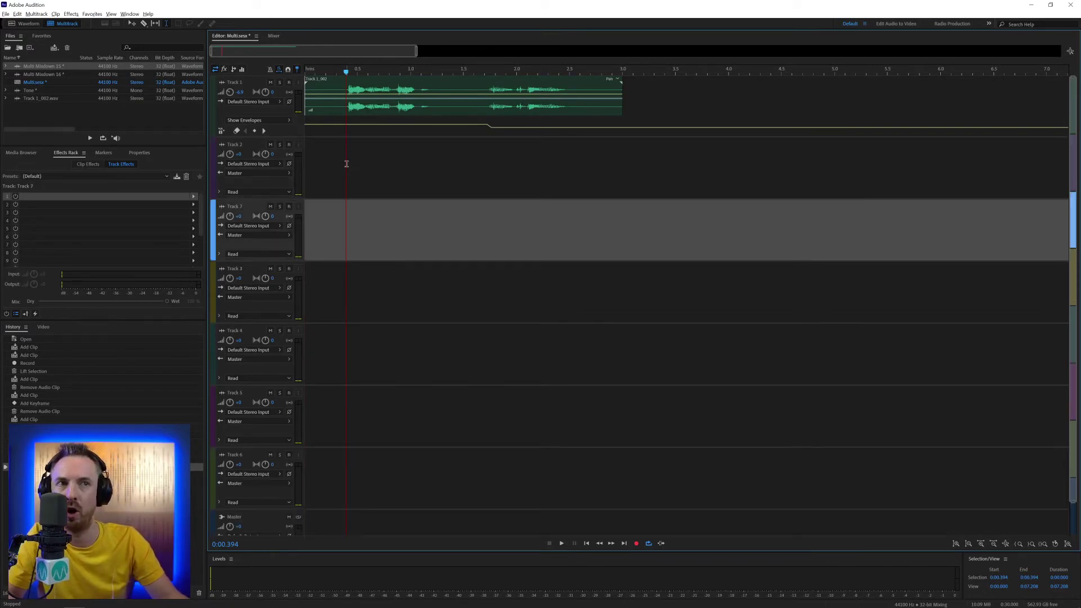
{"action": "key", "text": "alt+a"}
{"action": "key", "text": "alt+a"}
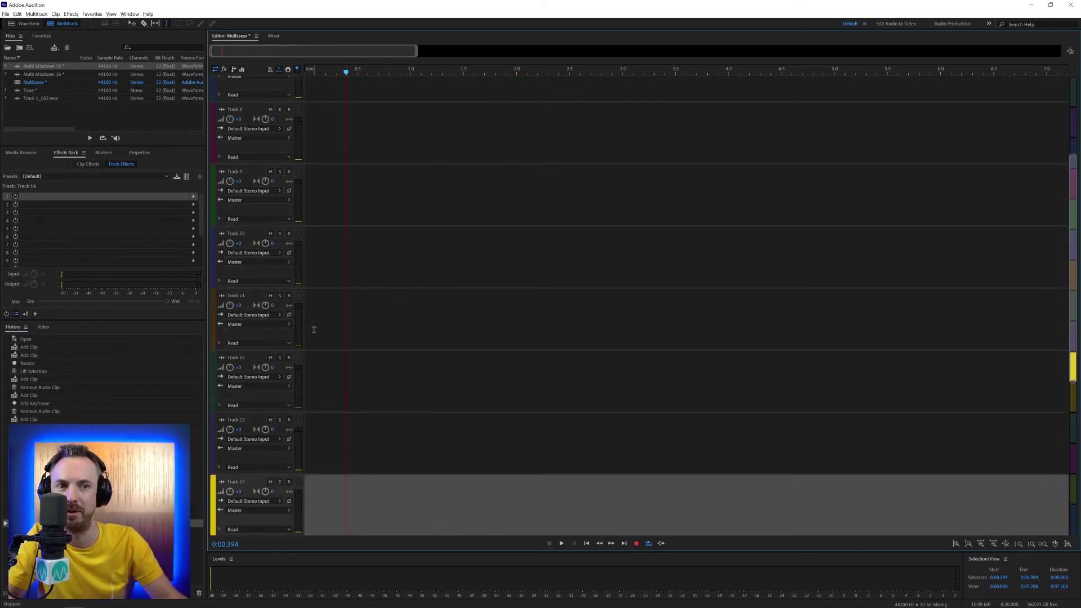
Select Track 2 and disable "Randomize Track Color" in the Multitrack preferences.
{"action": "left_click", "coordinate": [385, 190]}
{"action": "key", "text": "ctrl+k"}
{"action": "left_click", "coordinate": [388, 299]}
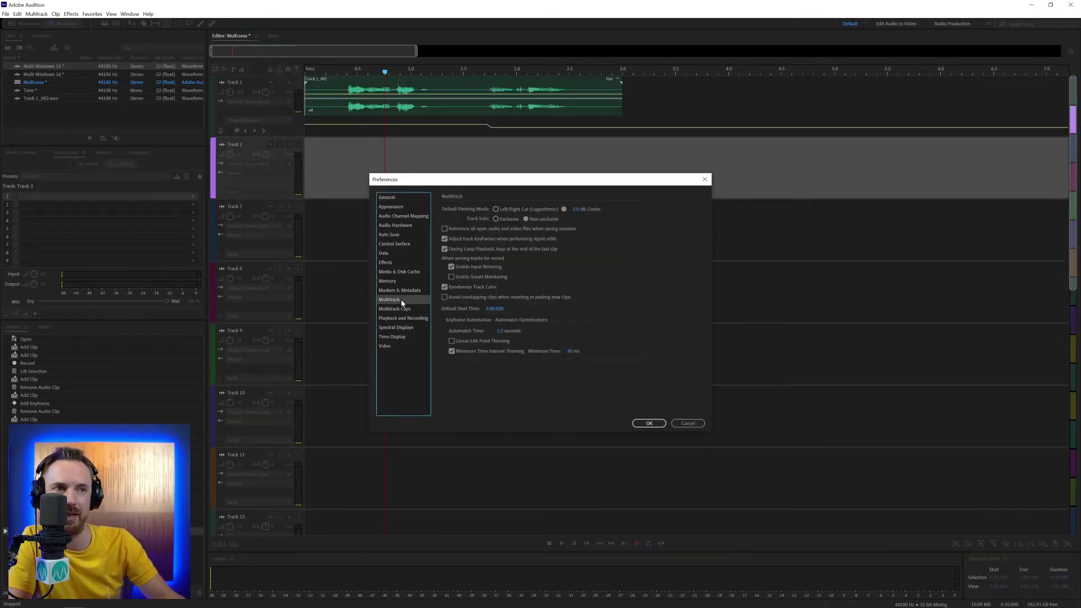
{"action": "left_click", "coordinate": [647, 423]}
Add another batch of audio tracks below Track 2 and select several of them to compare their track colors.
{"action": "key", "text": "Down"}
{"action": "key", "text": "Down"}
{"action": "key", "text": "Down"}
{"action": "key", "text": "Down"}
{"action": "key", "text": "Down"}
{"action": "key", "text": "Down"}
{"action": "key", "text": "Down"}
{"action": "key", "text": "Down"}
{"action": "key", "text": "Down"}
{"action": "key", "text": "Down"}
{"action": "key", "text": "Down"}
{"action": "key", "text": "Down"}
{"action": "key", "text": "Down"}
{"action": "key", "text": "Down"}
{"action": "key", "text": "Down"}
{"action": "key", "text": "Down"}
{"action": "key", "text": "Down"}
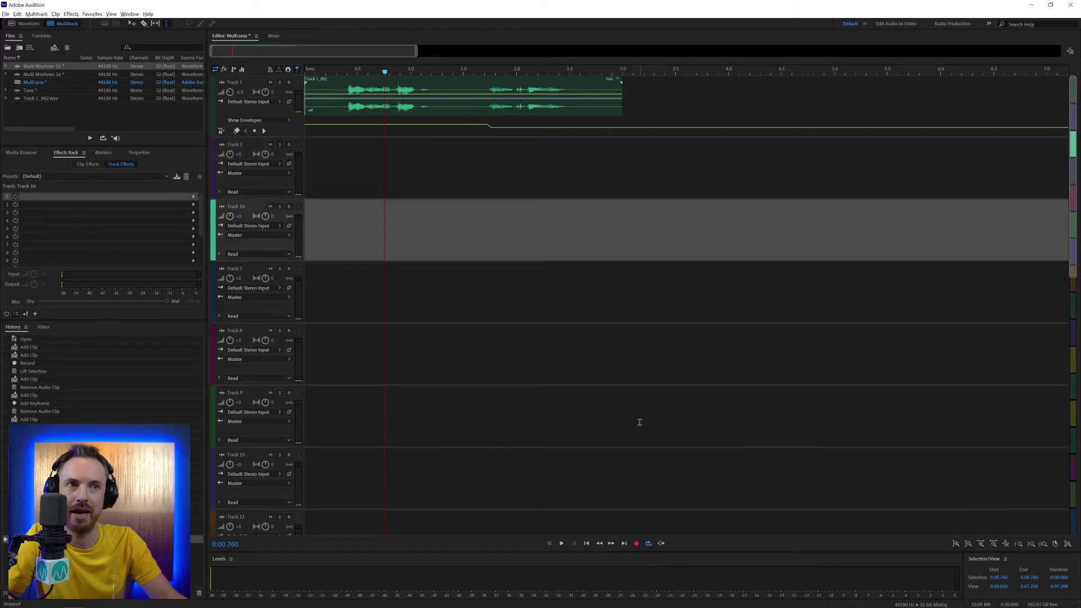
{"action": "left_click", "coordinate": [309, 264]}
{"action": "left_click", "coordinate": [325, 321]}
{"action": "left_click", "coordinate": [338, 388]}
{"action": "left_click", "coordinate": [349, 444]}
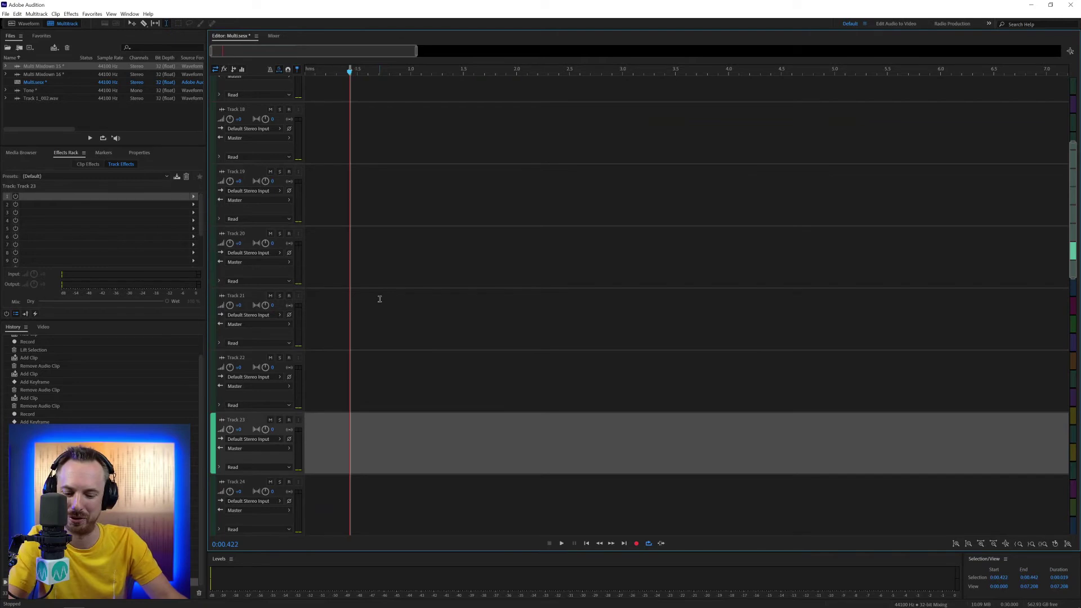
Enable "Randomize Track Color" in the Multitrack preferences.
{"action": "key", "text": "ctrl+k"}
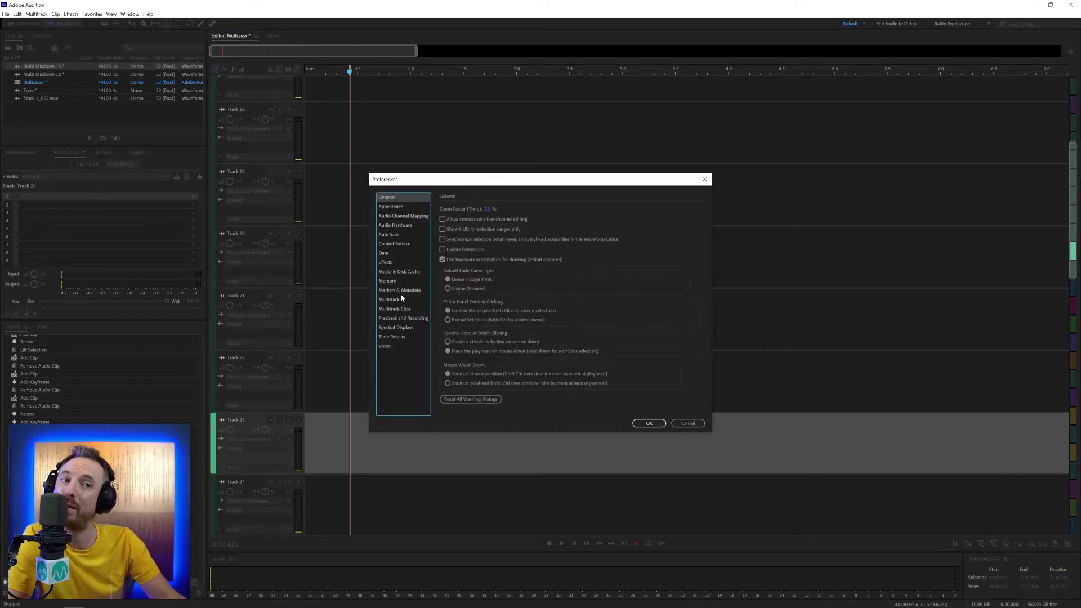
{"action": "left_click", "coordinate": [399, 299]}
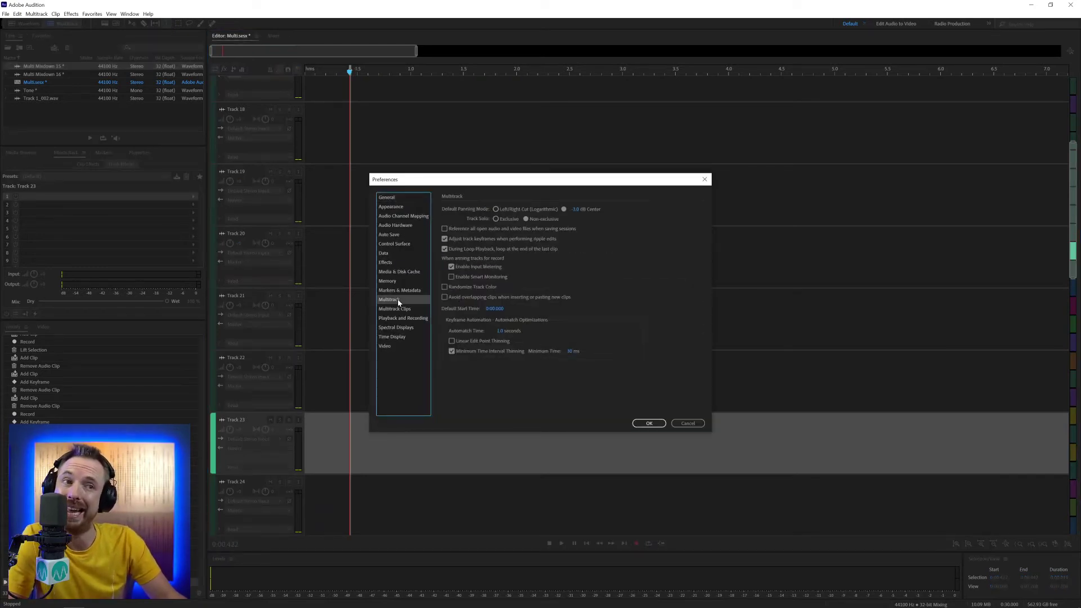
{"action": "left_click", "coordinate": [472, 287]}
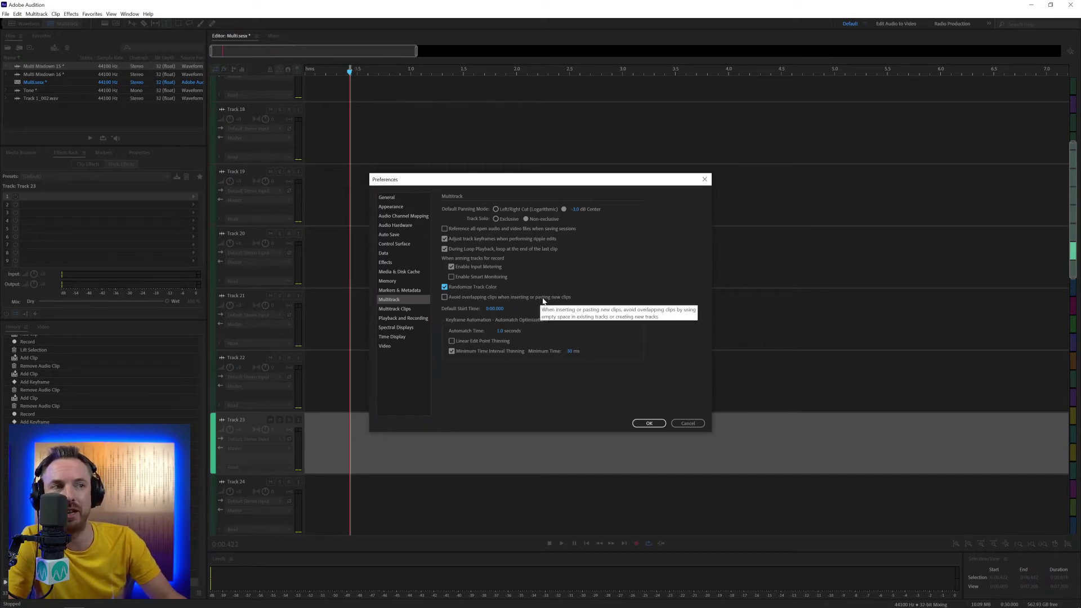
{"action": "left_click", "coordinate": [649, 424]}
Copy the portion of the Track 1 clip from about 1.55 s and paste three overlapping copies along Track 1.
{"action": "scroll", "coordinate": [560, 319], "scroll_direction": "up", "scroll_amount": 5}
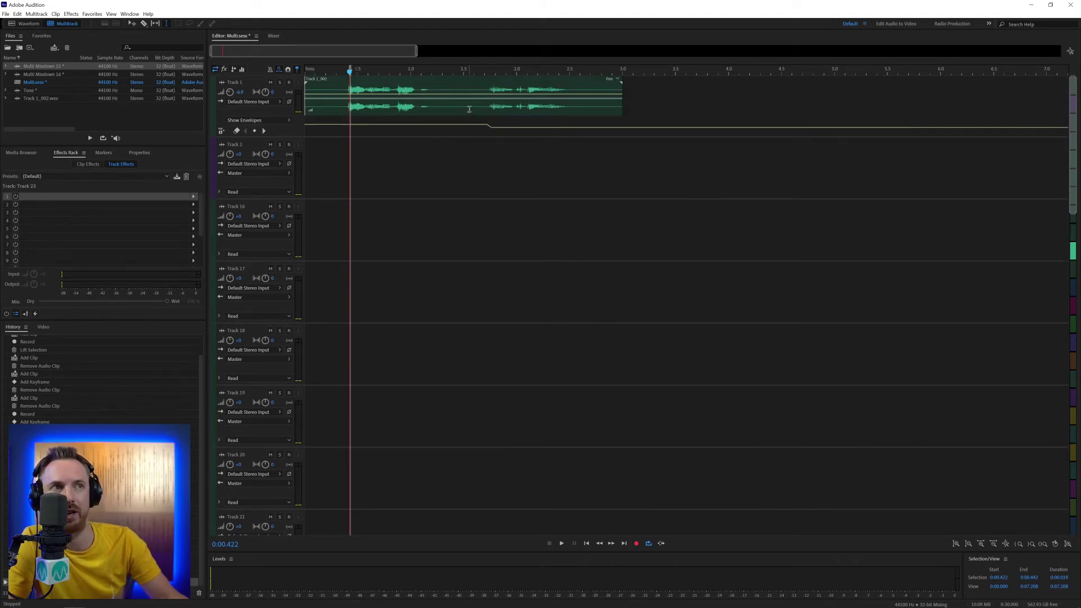
{"action": "left_click_drag", "start_coordinate": [469, 109], "coordinate": [689, 103]}
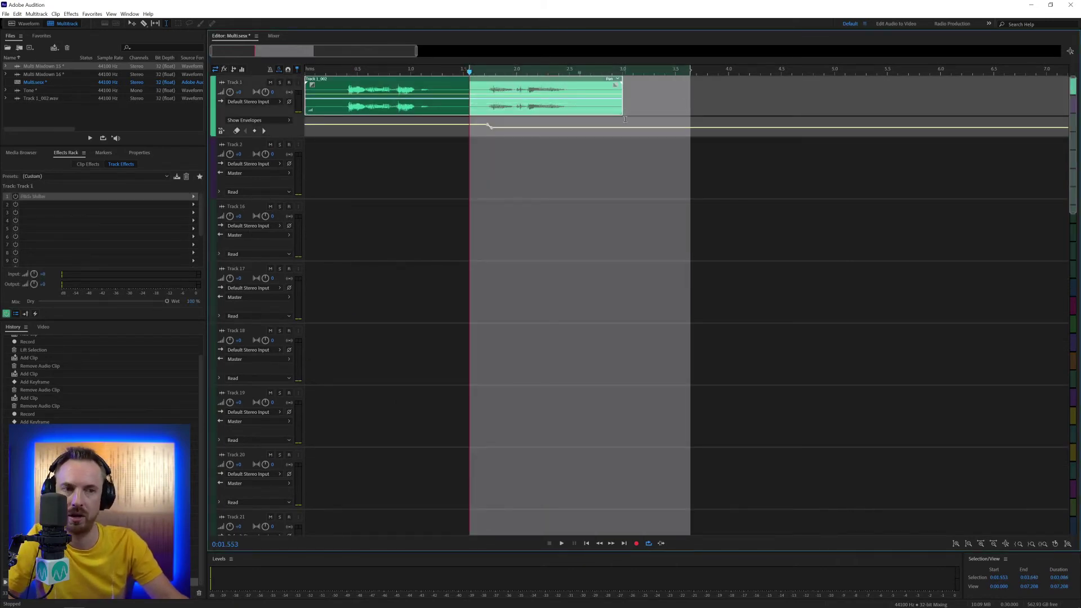
{"action": "left_click", "coordinate": [540, 108]}
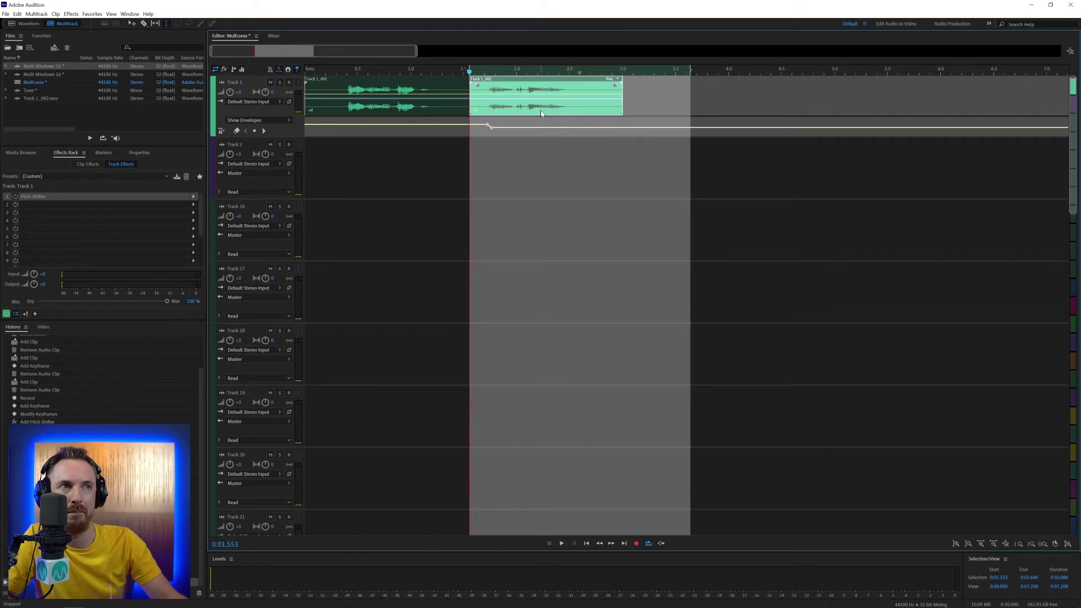
{"action": "key", "text": "ctrl+v"}
{"action": "left_click", "coordinate": [599, 107]}
{"action": "key", "text": "ctrl+v"}
{"action": "left_click", "coordinate": [645, 107]}
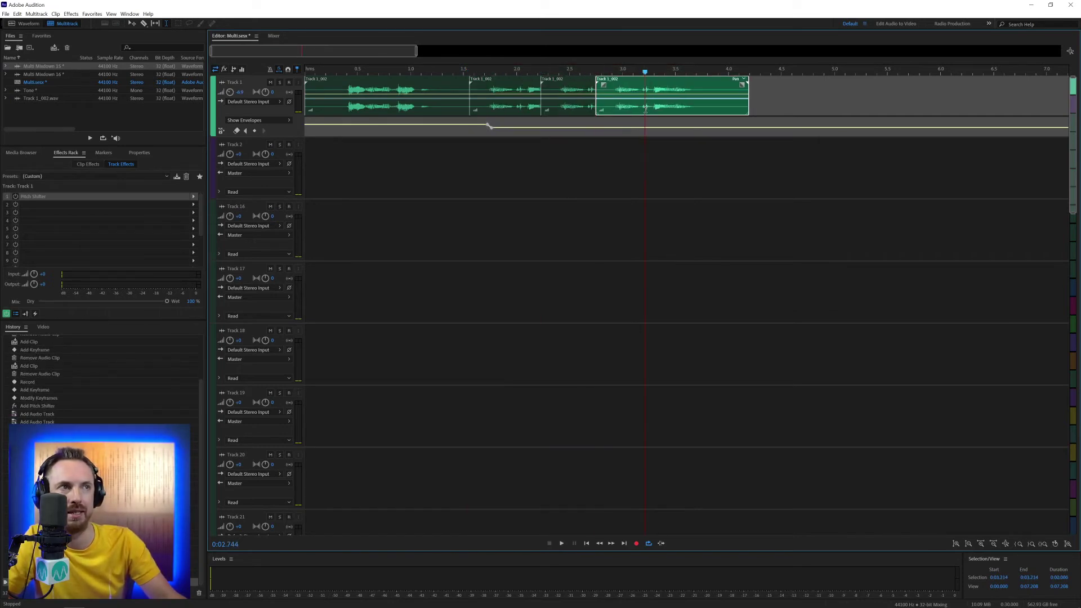
{"action": "key", "text": "ctrl+v"}
Enable "Avoid overlapping clips when inserting or pasting new clips" in the Multitrack preferences.
{"action": "key", "text": "ctrl+k"}
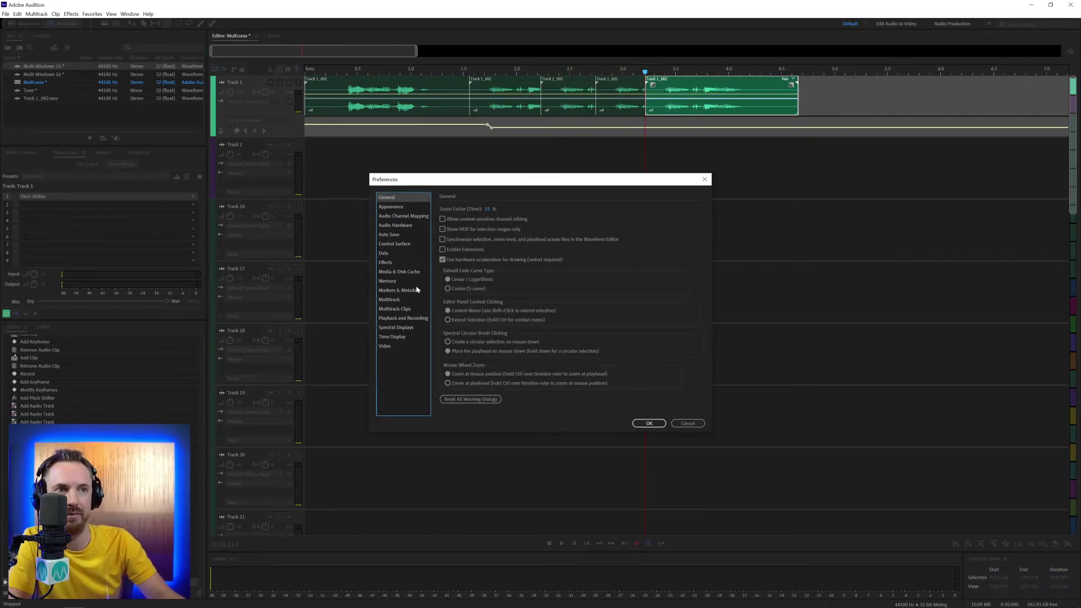
{"action": "left_click", "coordinate": [390, 299]}
{"action": "left_click", "coordinate": [444, 296]}
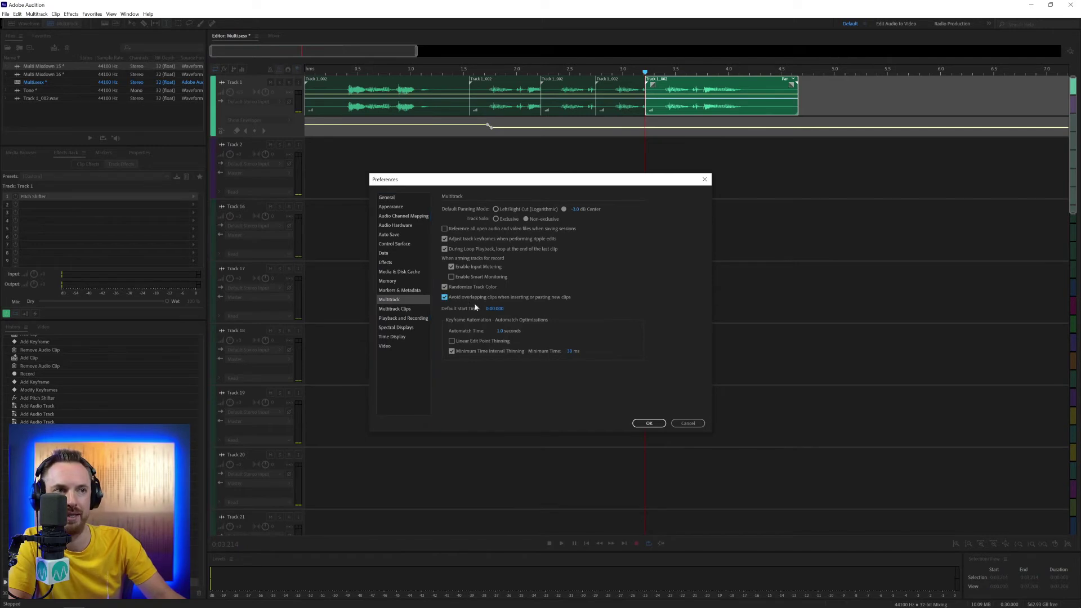
{"action": "left_click", "coordinate": [648, 422]}
Paste the copied clip five times at occupied spots on Tracks 1, 16 and 17, placing copies on Tracks 2, 16, 17, 18 and 19.
{"action": "left_click", "coordinate": [662, 109]}
{"action": "key", "text": "ctrl+v"}
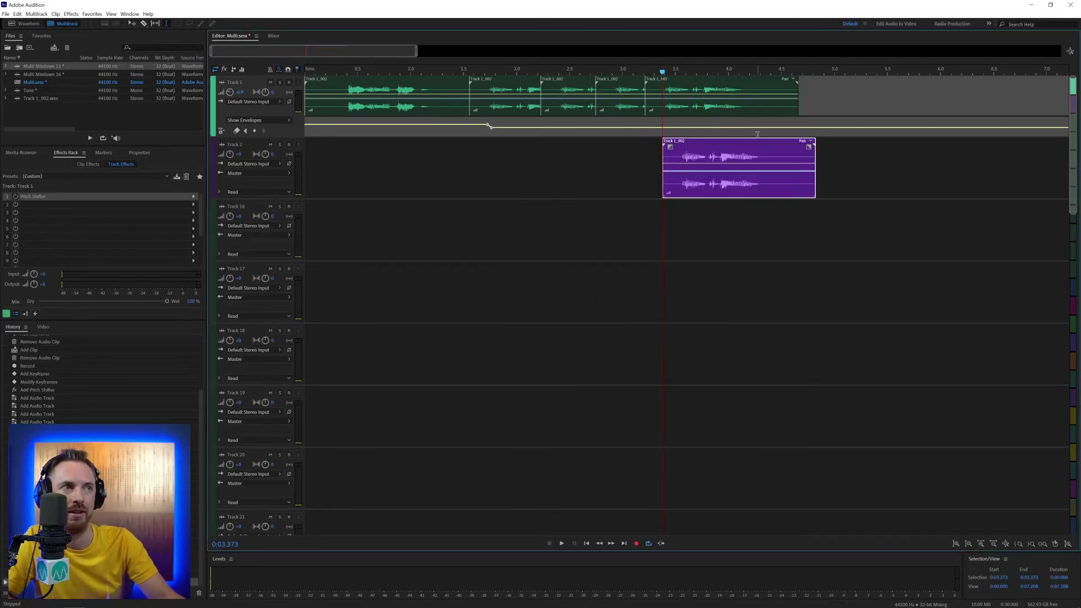
{"action": "key", "text": "ctrl+v"}
{"action": "key", "text": "ctrl+v"}
{"action": "left_click", "coordinate": [798, 256]}
{"action": "key", "text": "ctrl+v"}
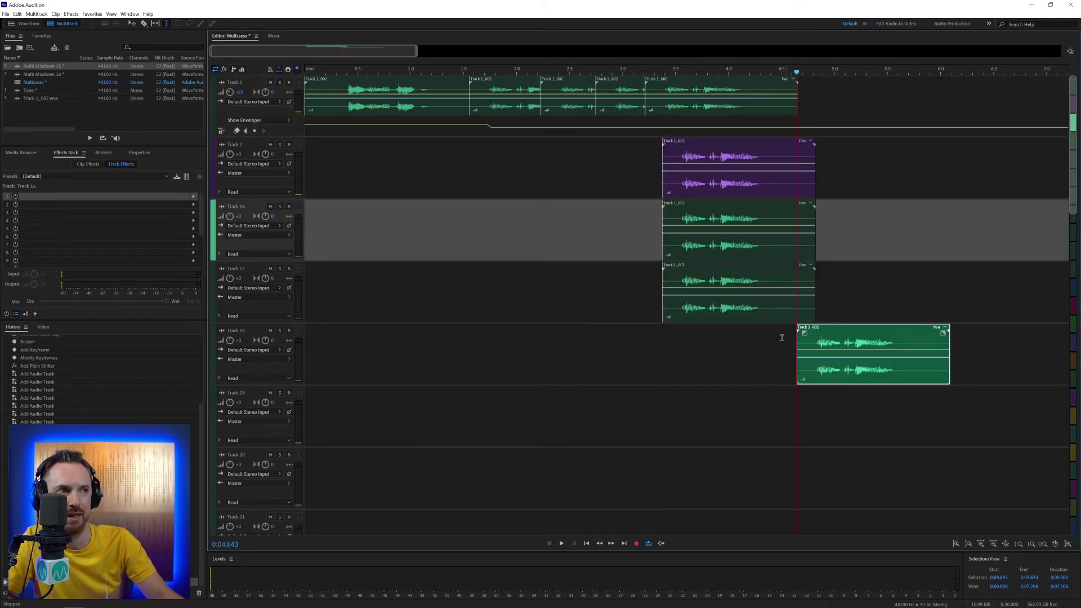
{"action": "left_click", "coordinate": [726, 313]}
{"action": "key", "text": "ctrl+v"}
Disable "Avoid overlapping clips when inserting or pasting new clips" in the Multitrack preferences.
{"action": "key", "text": "ctrl+k"}
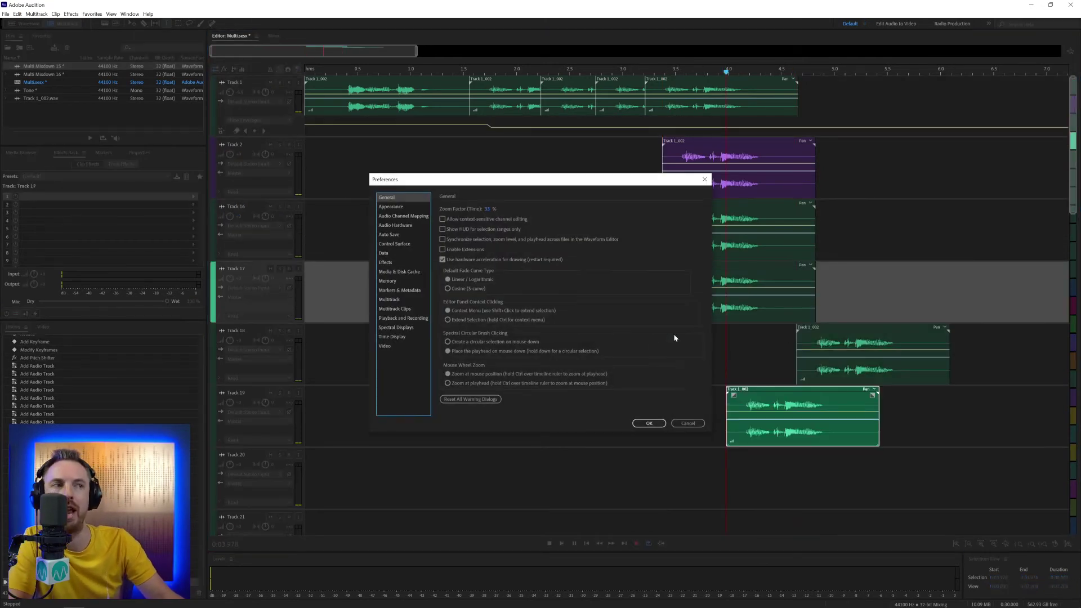
{"action": "left_click", "coordinate": [394, 300]}
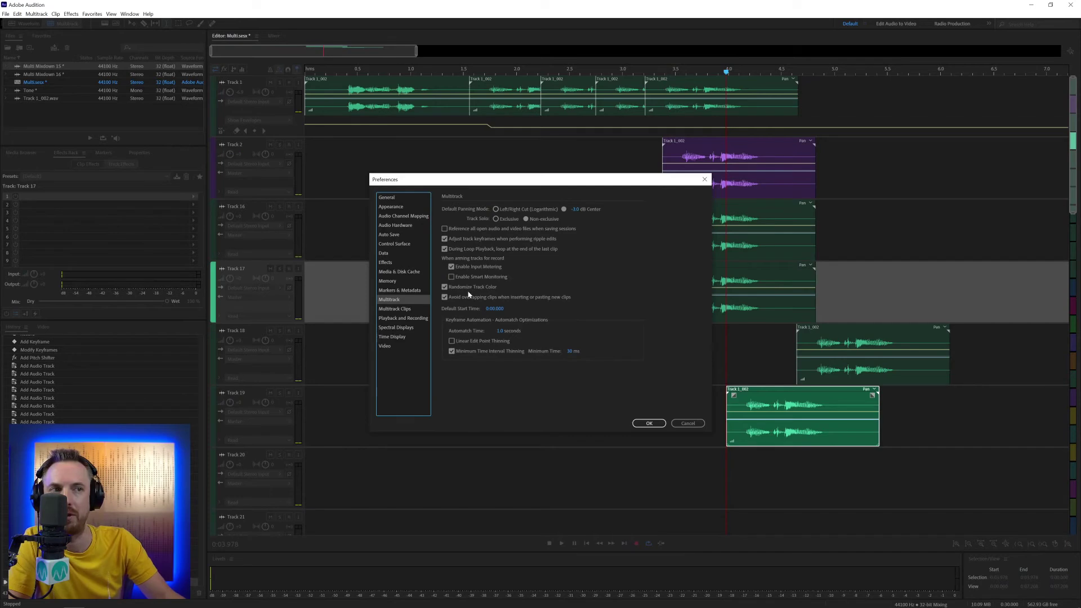
{"action": "left_click", "coordinate": [444, 297]}
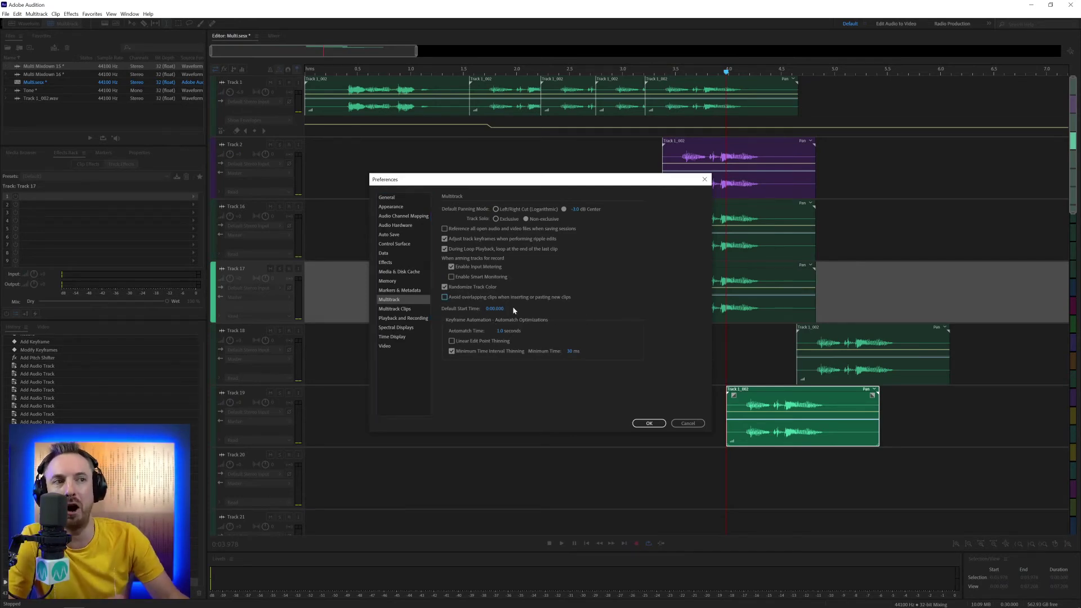
Set the Default Start Time to 0:30.000 and create a new multitrack session with the default settings.
{"action": "left_click", "coordinate": [500, 308]}
{"action": "left_click", "coordinate": [496, 308]}
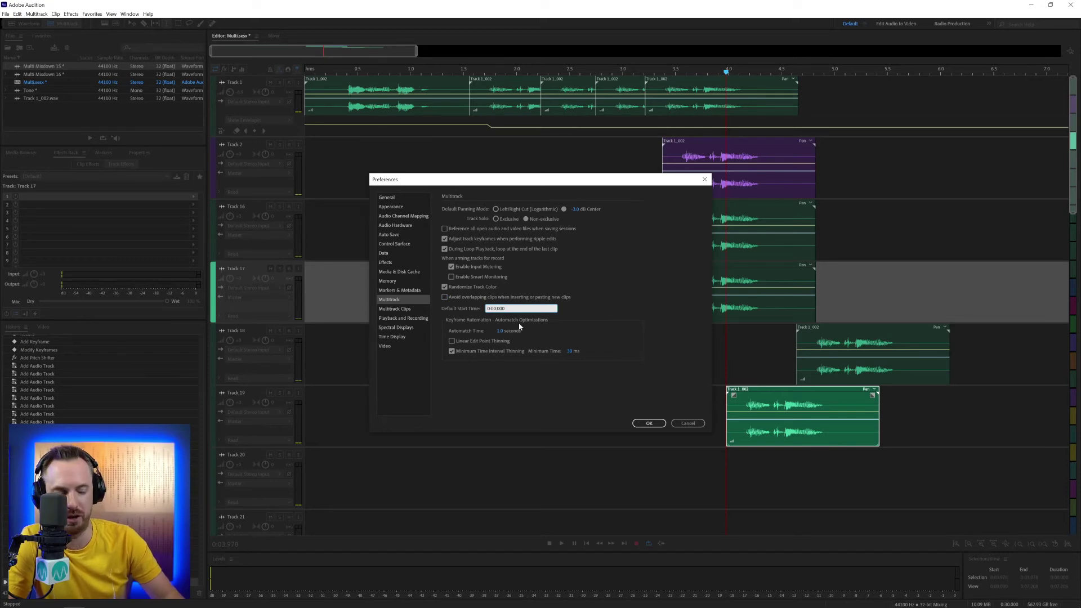
{"action": "left_click", "coordinate": [649, 423]}
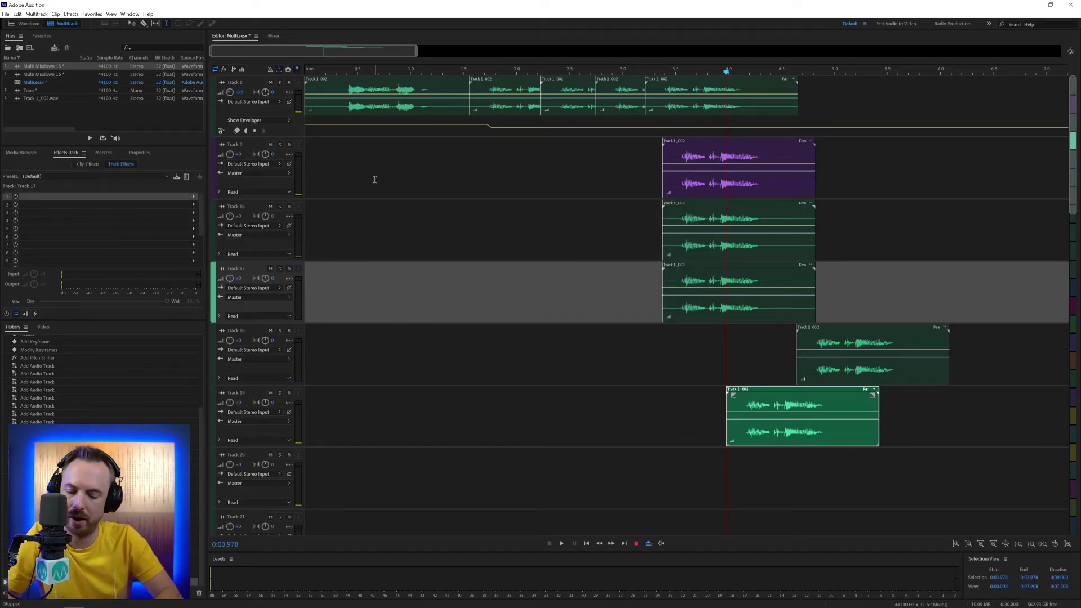
{"action": "key", "text": "ctrl+n"}
{"action": "key", "text": "Return"}
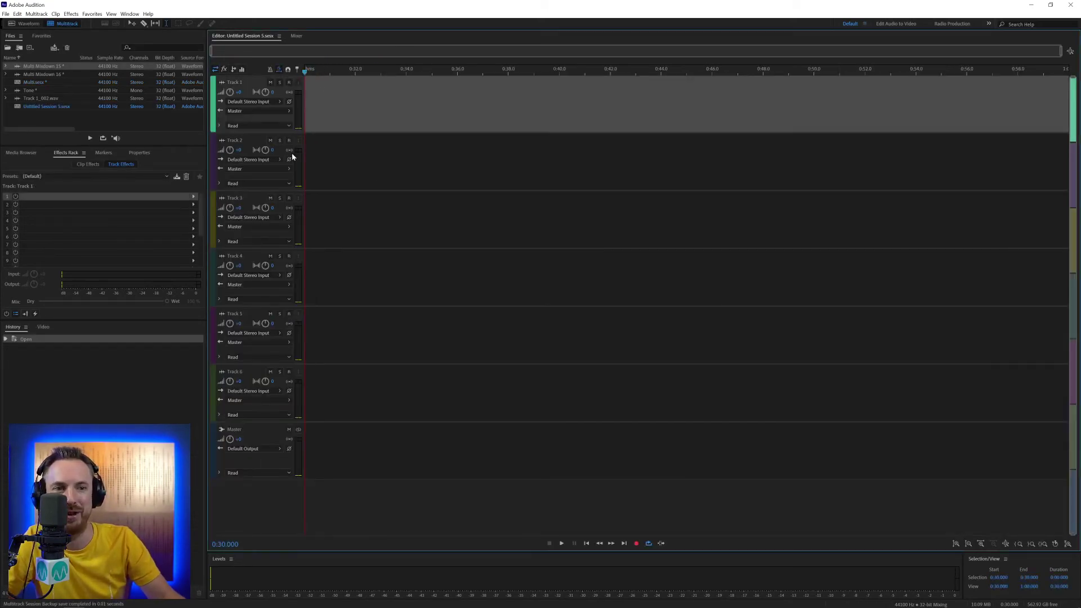
Reset the Default Start Time to 0 in the Multitrack preferences.
{"action": "key", "text": "ctrl+k"}
{"action": "left_click", "coordinate": [390, 299]}
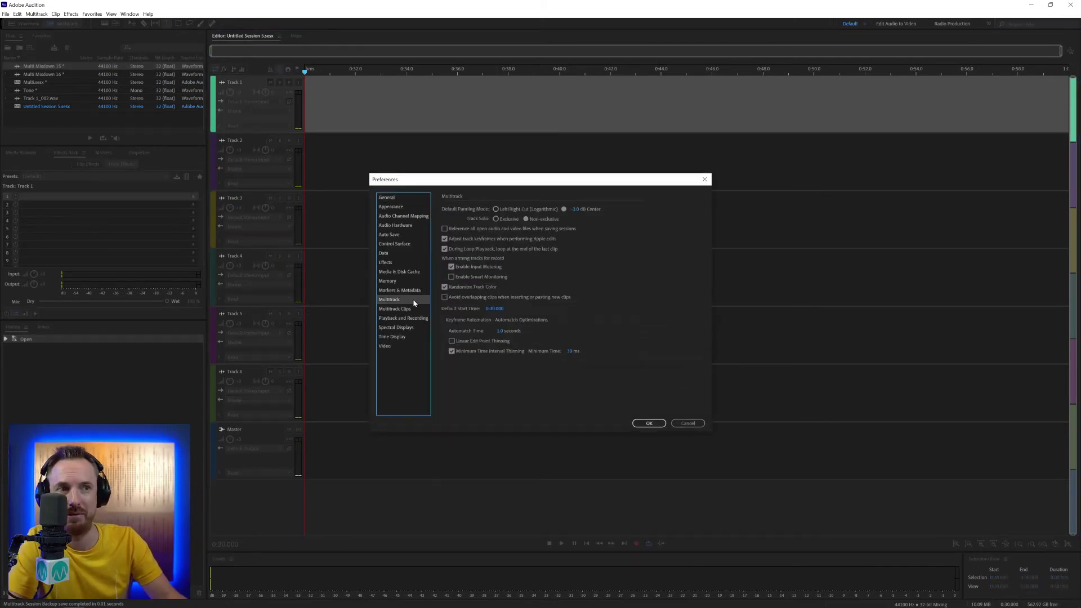
{"action": "left_click", "coordinate": [494, 309]}
{"action": "type", "text": "0"}
{"action": "key", "text": "Return"}
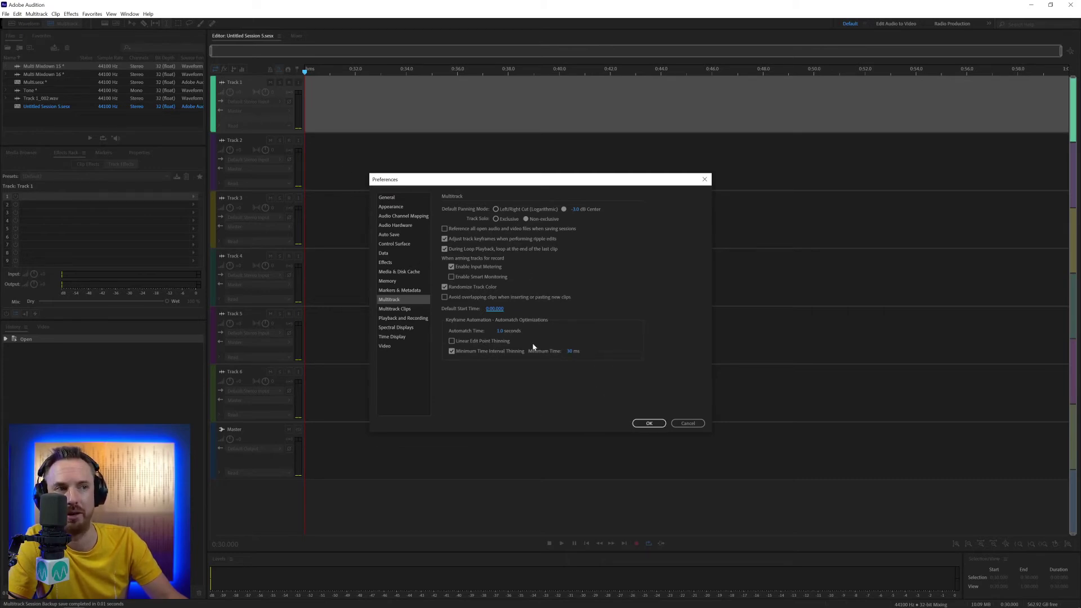
{"action": "left_click", "coordinate": [651, 428]}
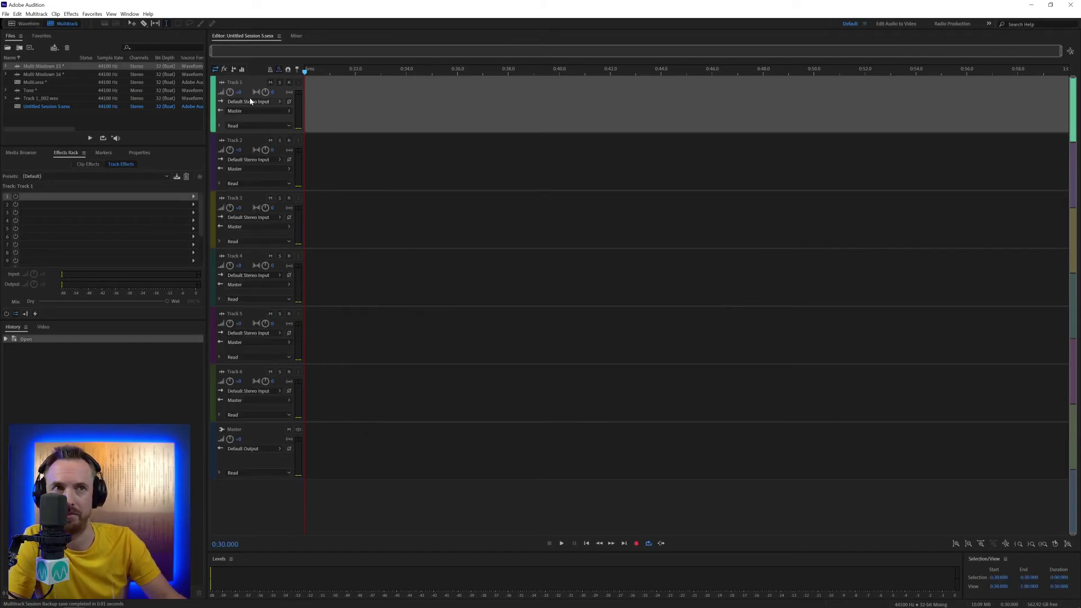
Arm Track 1 for recording, set its automation mode to Touch, and show its volume automation lane.
{"action": "left_click", "coordinate": [289, 82]}
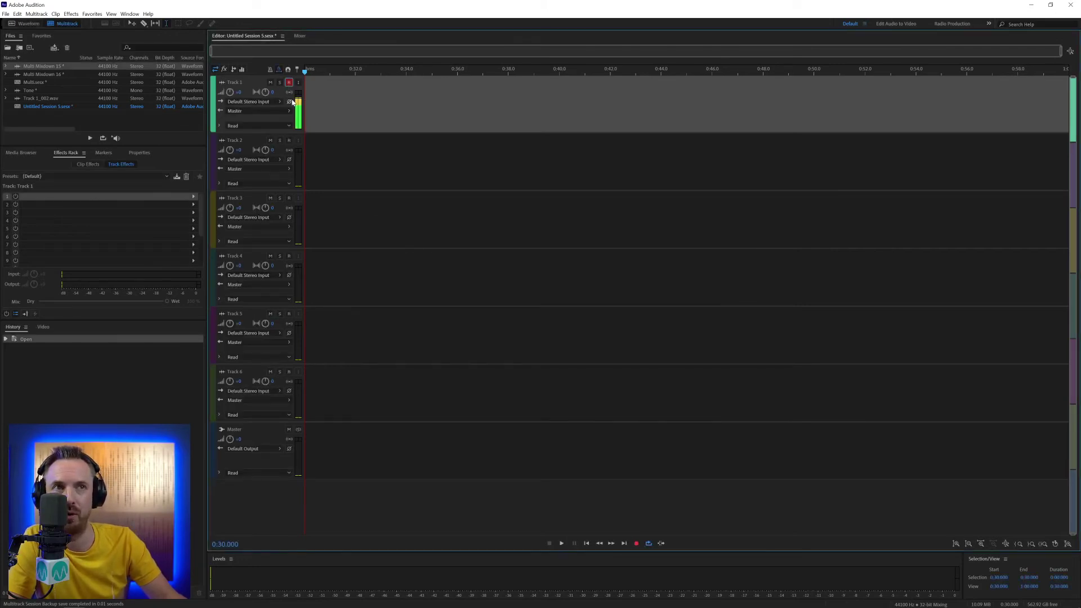
{"action": "left_click", "coordinate": [245, 125]}
{"action": "left_click", "coordinate": [243, 169]}
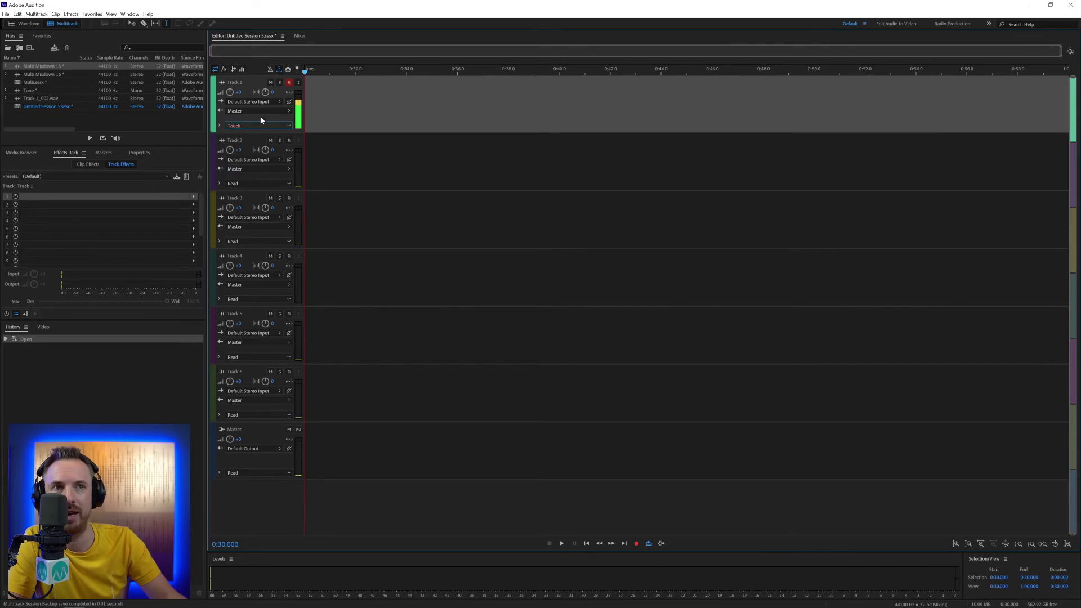
{"action": "left_click", "coordinate": [222, 127]}
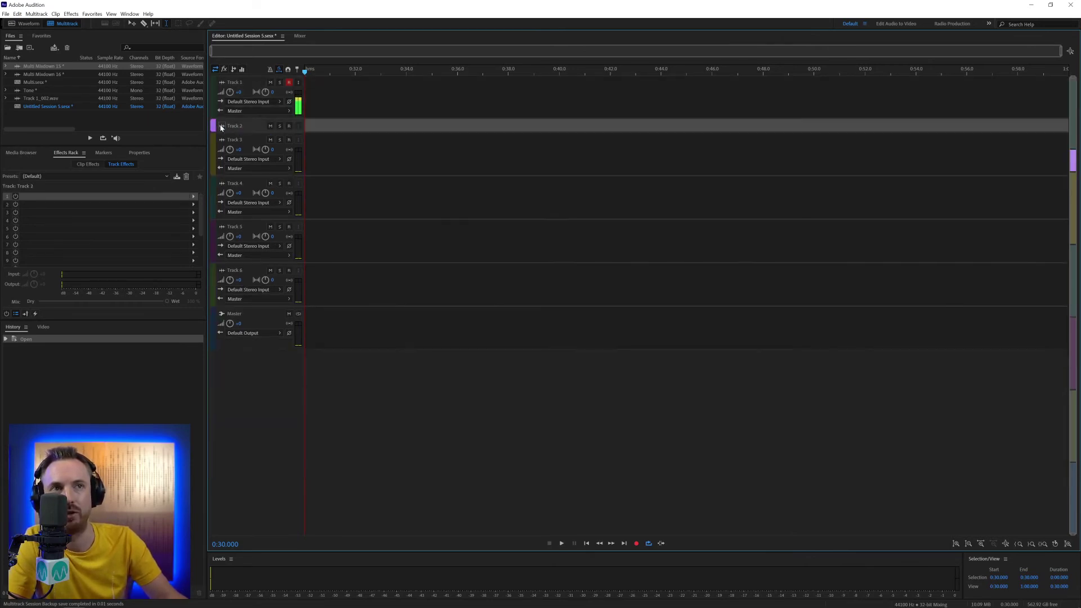
{"action": "scroll", "coordinate": [242, 96], "scroll_direction": "up", "scroll_amount": 3}
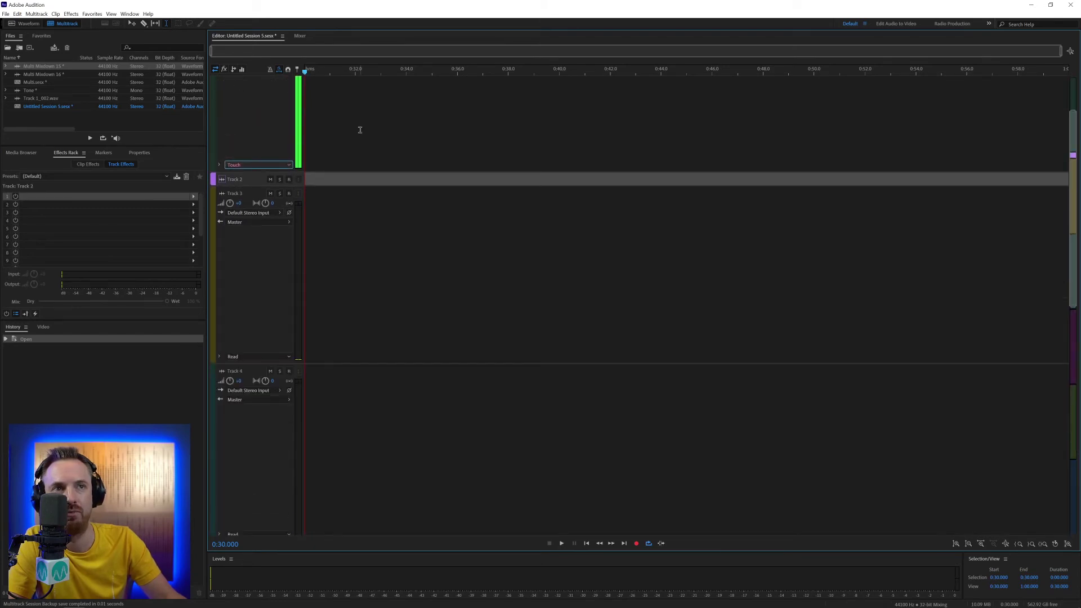
{"action": "left_click", "coordinate": [219, 246]}
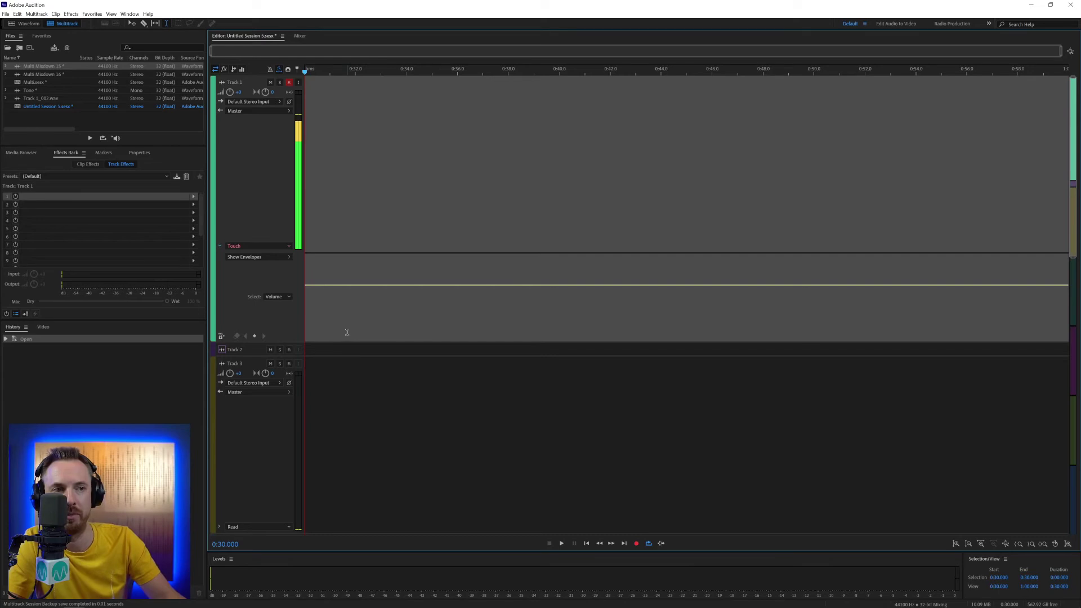
Record about 9 seconds of audio with volume changes on Track 1, and disarm the track.
{"action": "left_click", "coordinate": [635, 544]}
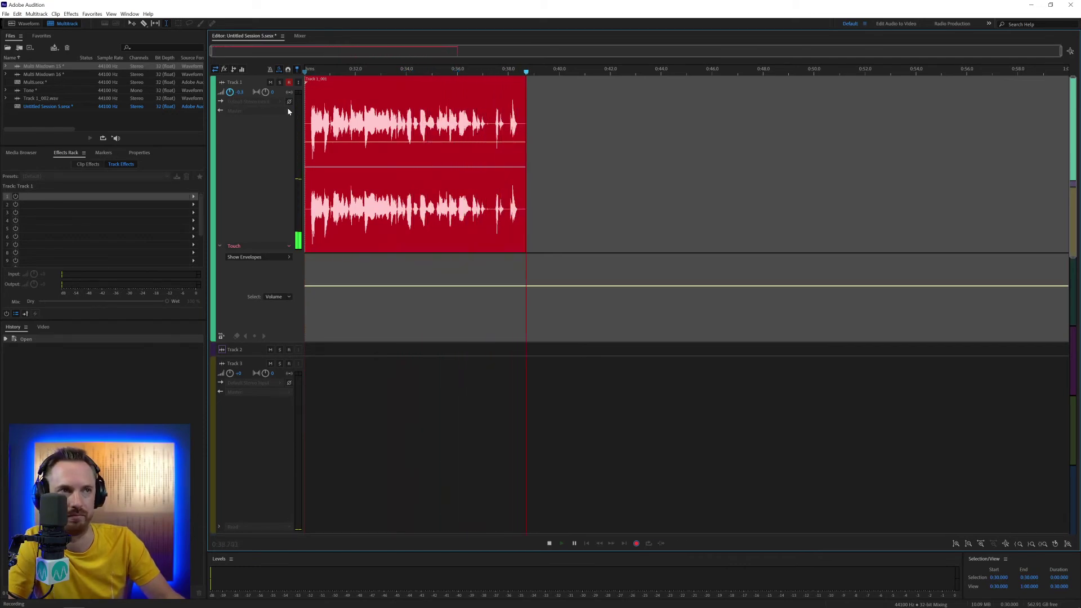
{"action": "key", "text": "space"}
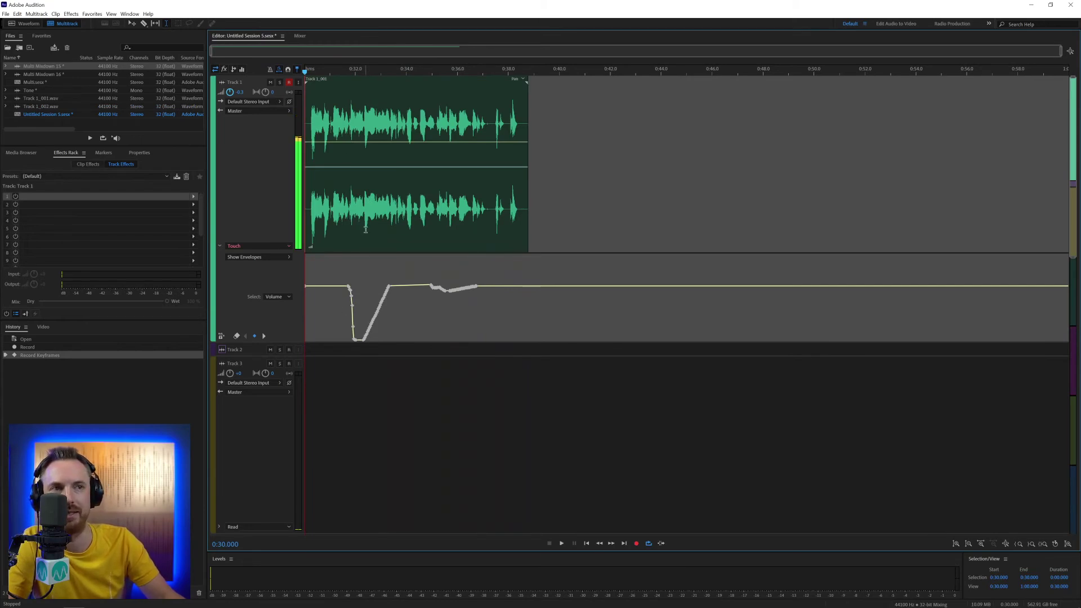
{"action": "left_click", "coordinate": [286, 82]}
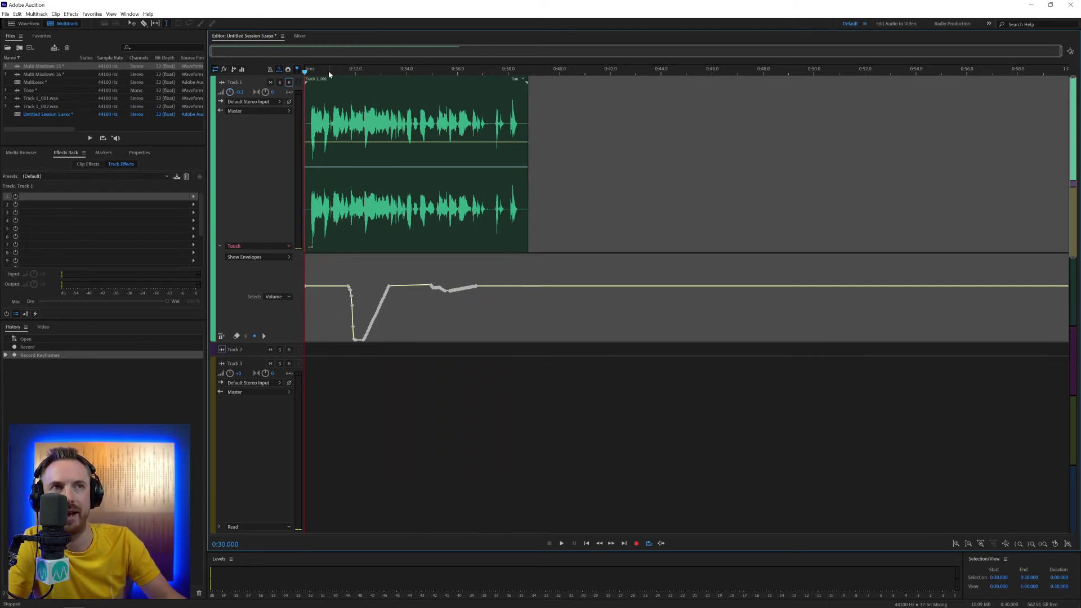
Select the interval between two neighbouring volume keyframes near 0:32.75 on Track 1 to check their spacing.
{"action": "scroll", "coordinate": [330, 74], "scroll_direction": "up", "scroll_amount": 3}
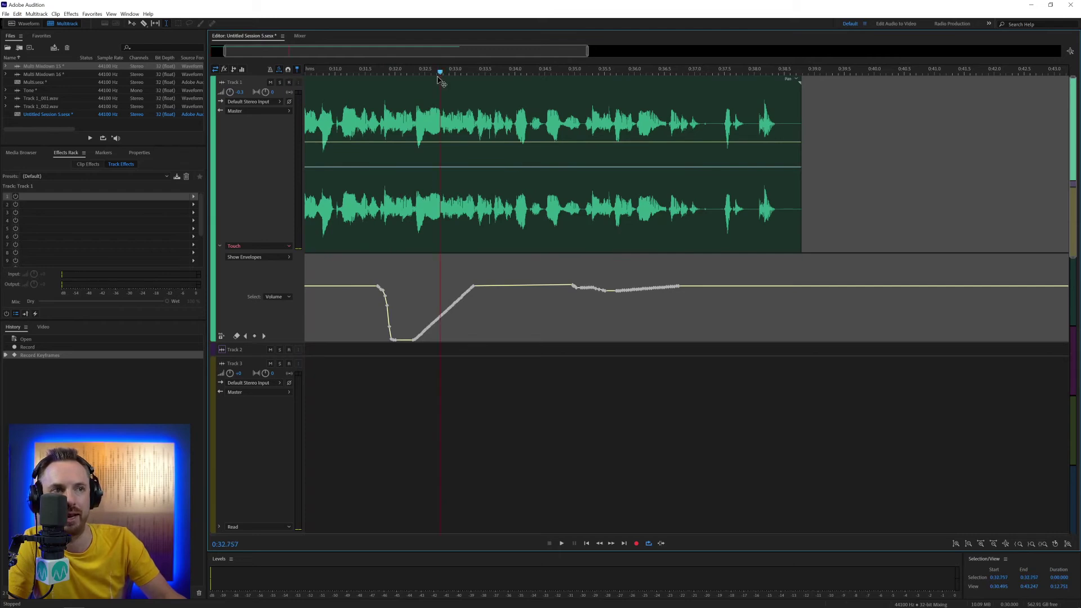
{"action": "scroll", "coordinate": [439, 80], "scroll_direction": "up", "scroll_amount": 10}
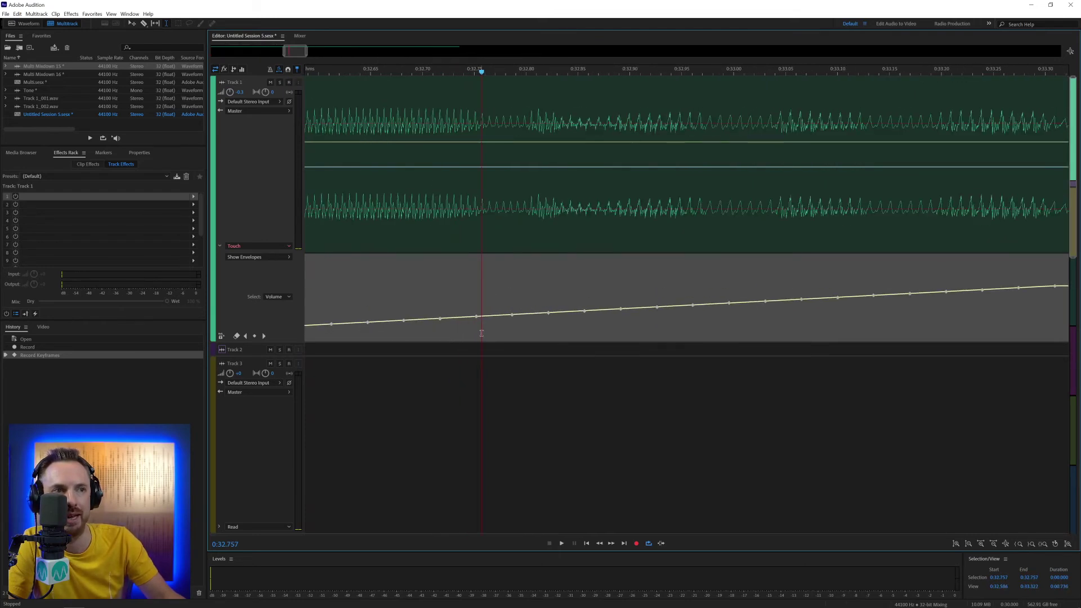
{"action": "left_click_drag", "start_coordinate": [477, 299], "coordinate": [511, 298]}
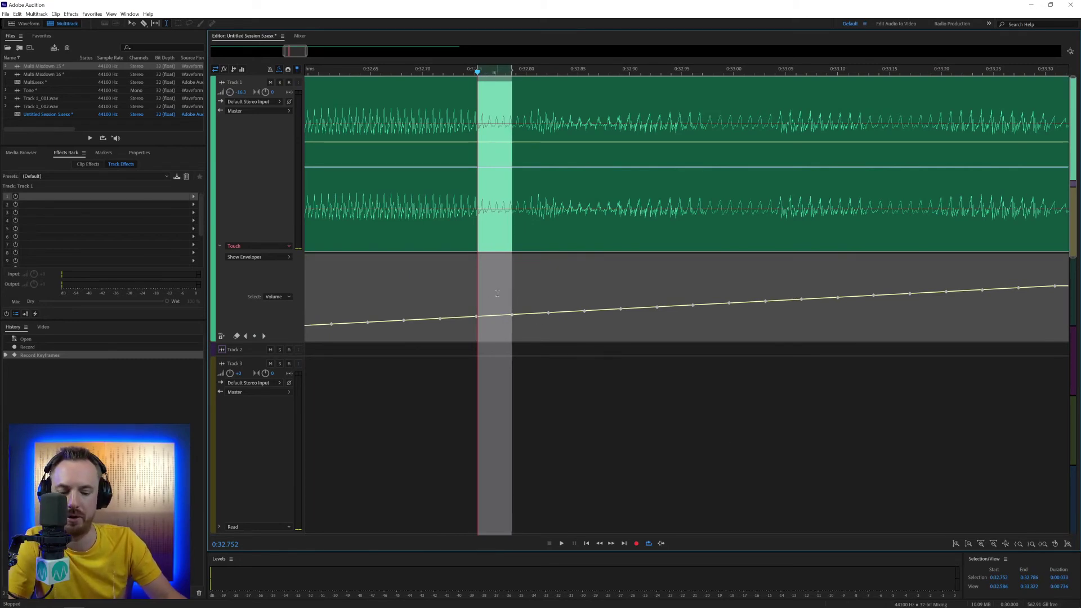
Set the Minimum Time for "Minimum Time Interval Thinning" to 500 ms in the Multitrack preferences.
{"action": "key", "text": "ctrl+k"}
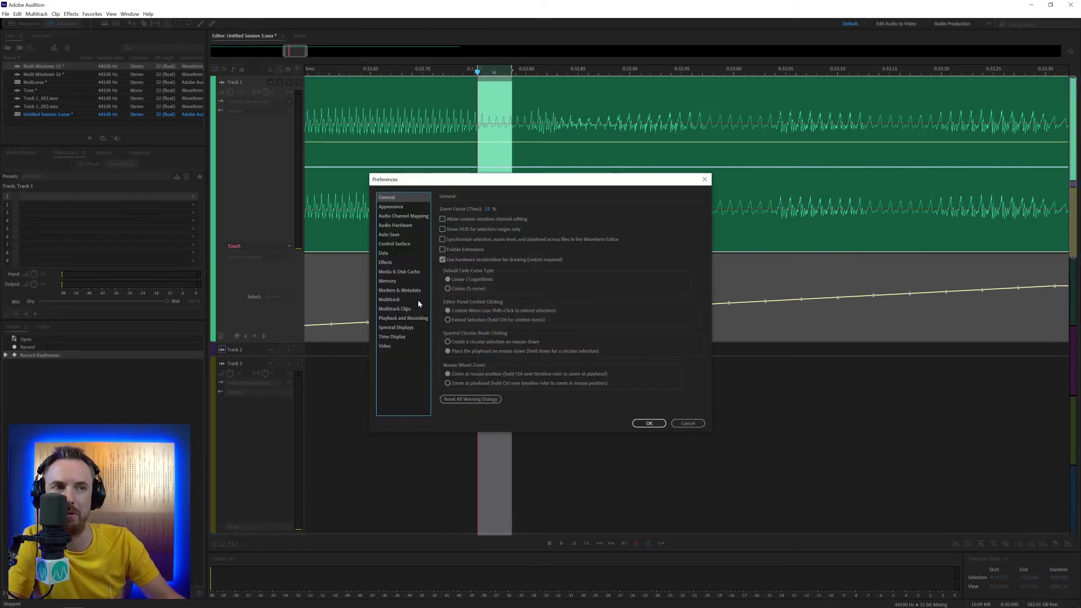
{"action": "left_click", "coordinate": [390, 299]}
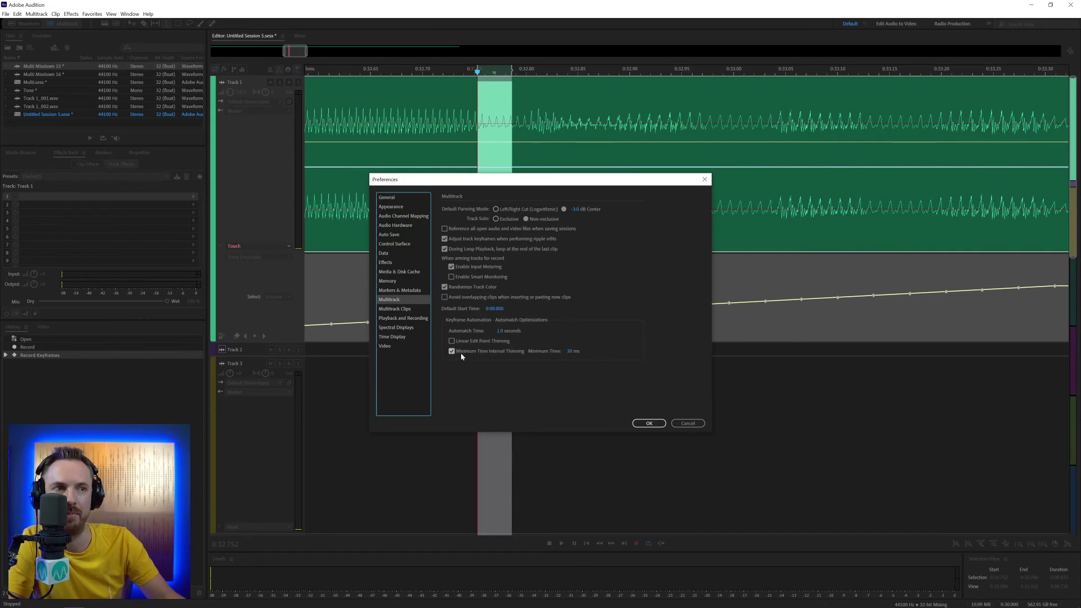
{"action": "left_click", "coordinate": [570, 351]}
{"action": "type", "text": "500"}
{"action": "key", "text": "Return"}
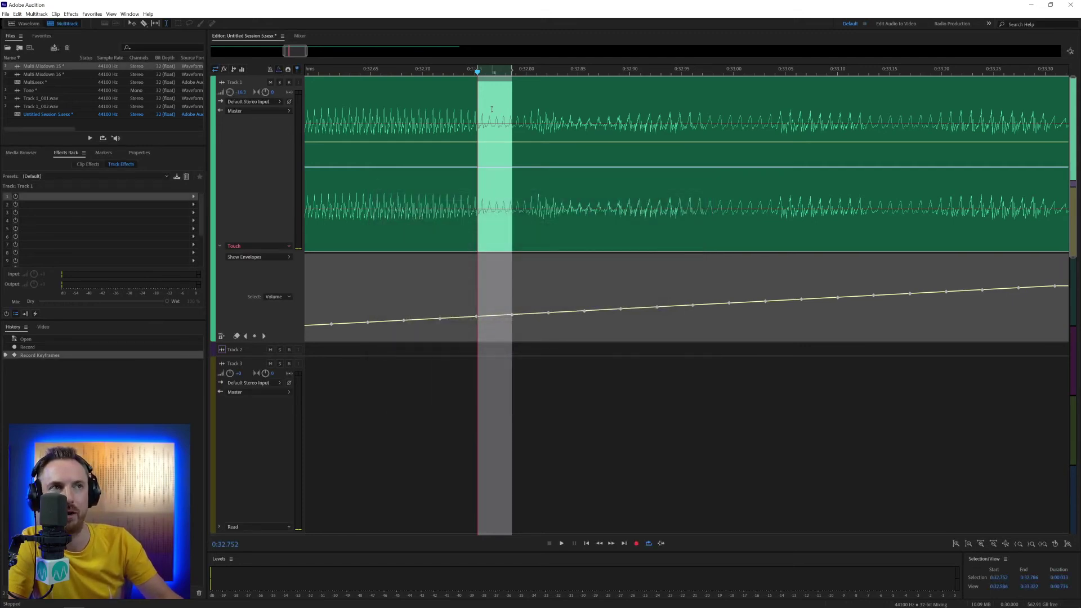
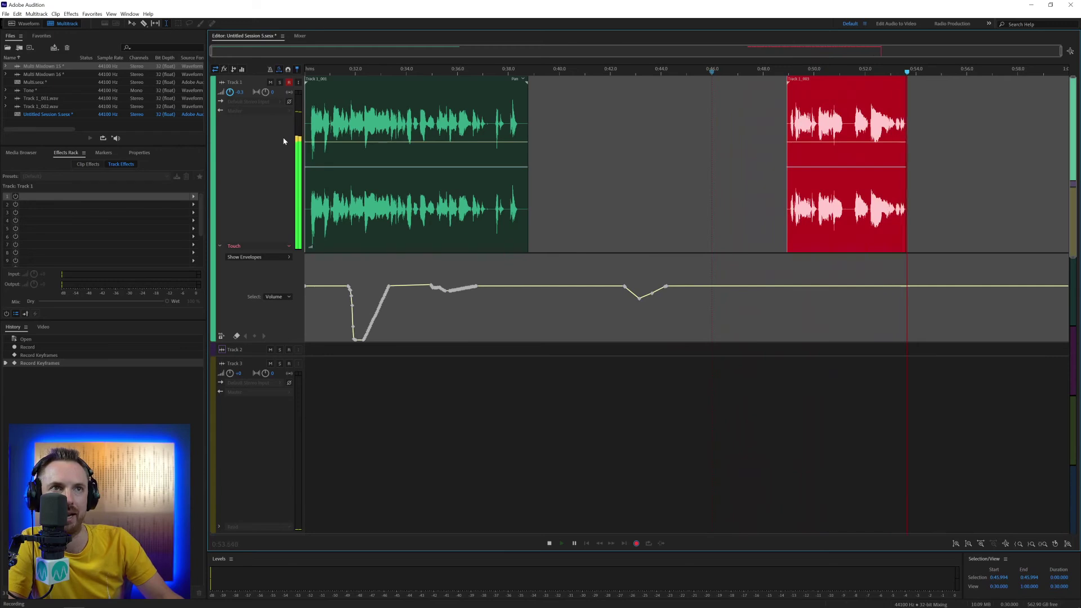
Stop the current recording on Track 1 and set the Automatch Time to 5 seconds in the Multitrack preferences.
{"action": "key", "text": "space"}
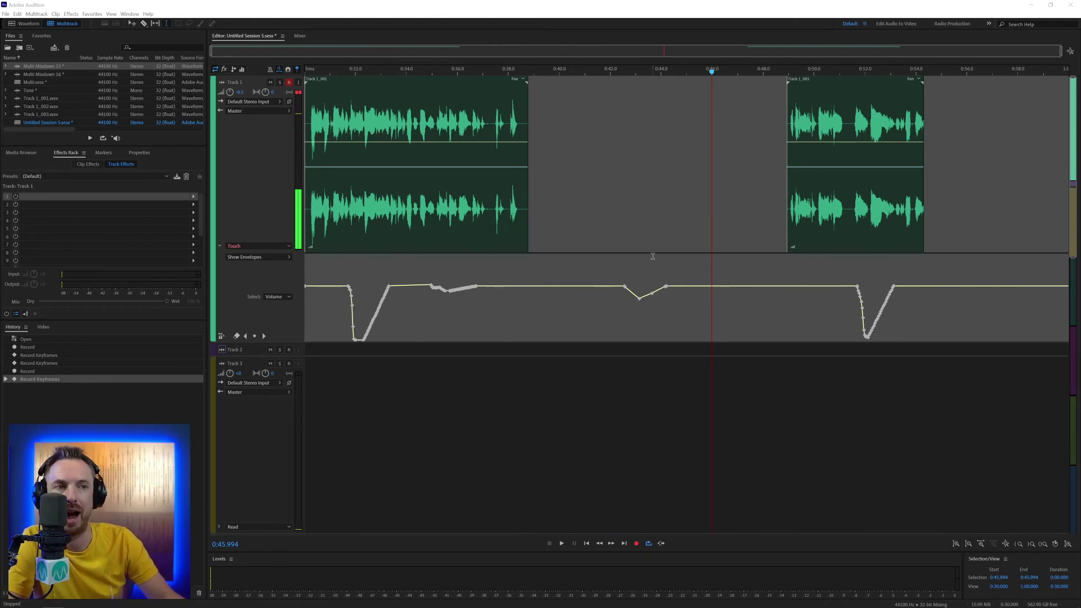
{"action": "left_click", "coordinate": [598, 229]}
{"action": "key", "text": "ctrl+k"}
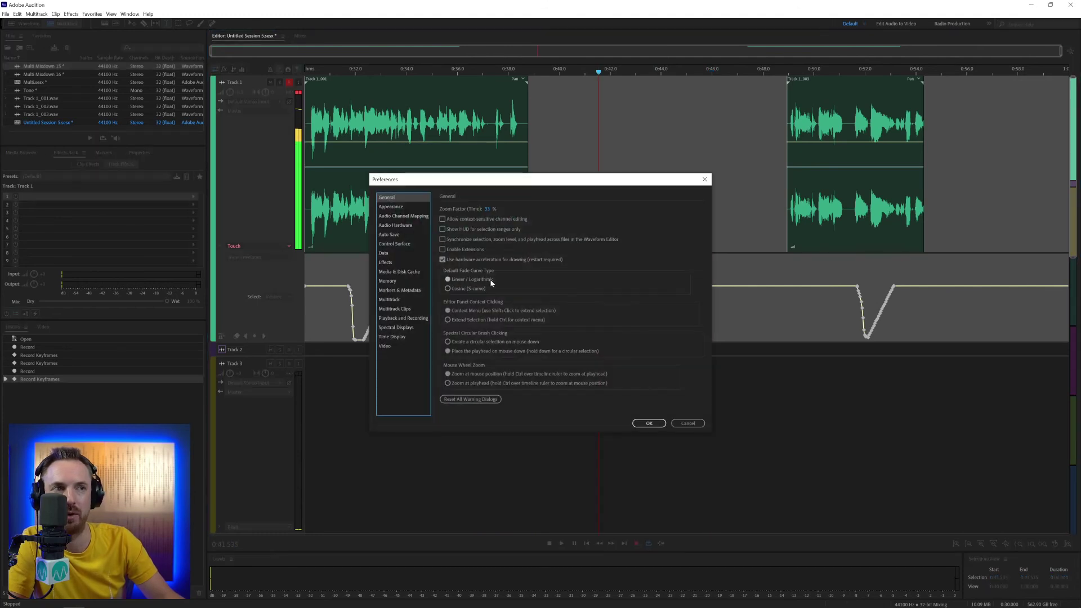
{"action": "left_click", "coordinate": [392, 301]}
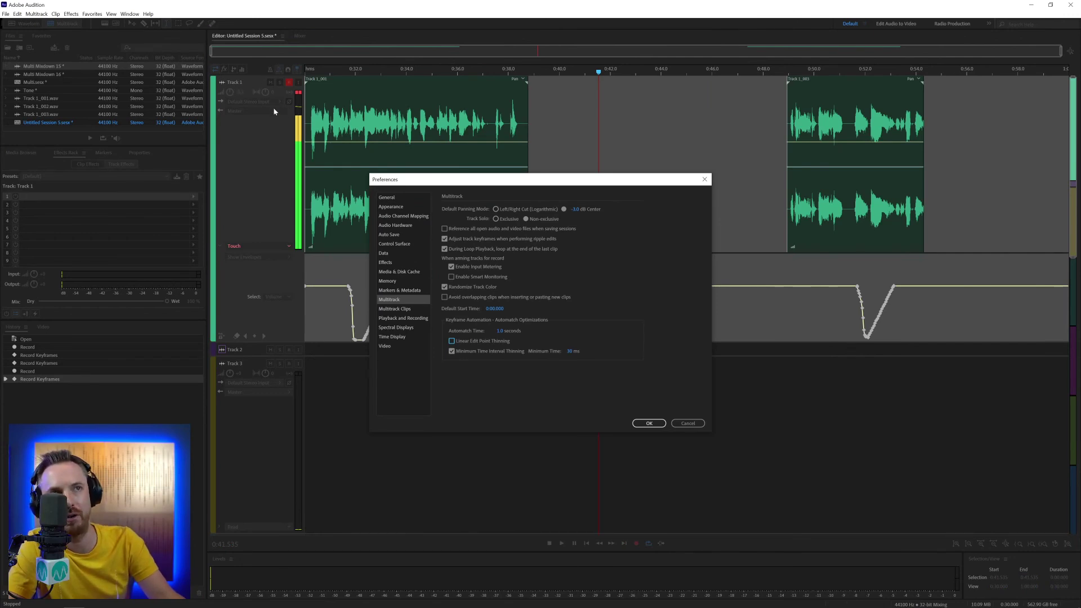
{"action": "left_click", "coordinate": [498, 331]}
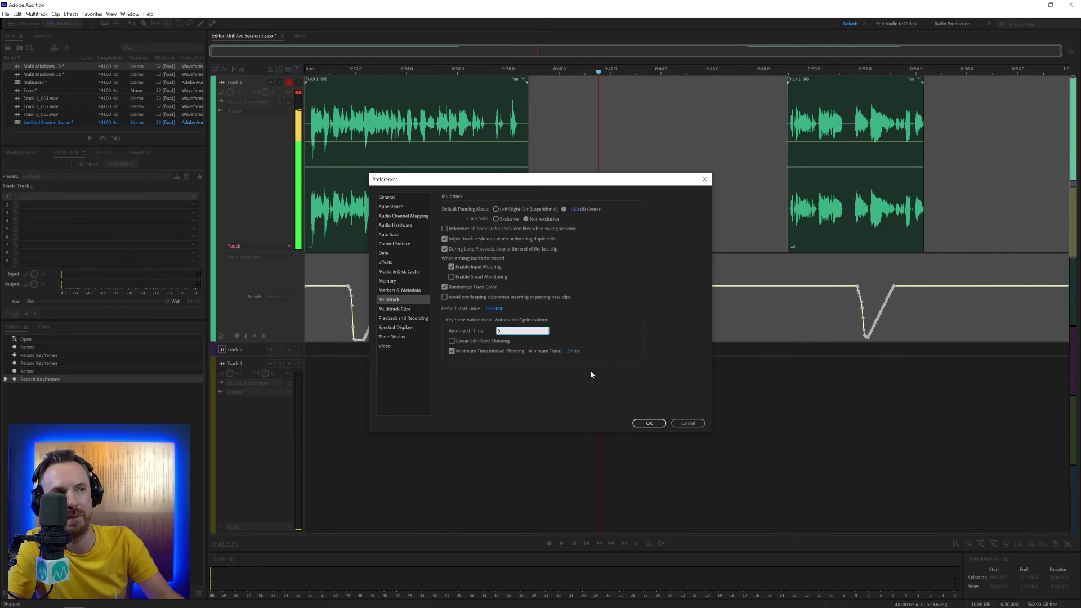
{"action": "type", "text": "5"}
{"action": "left_click", "coordinate": [639, 423]}
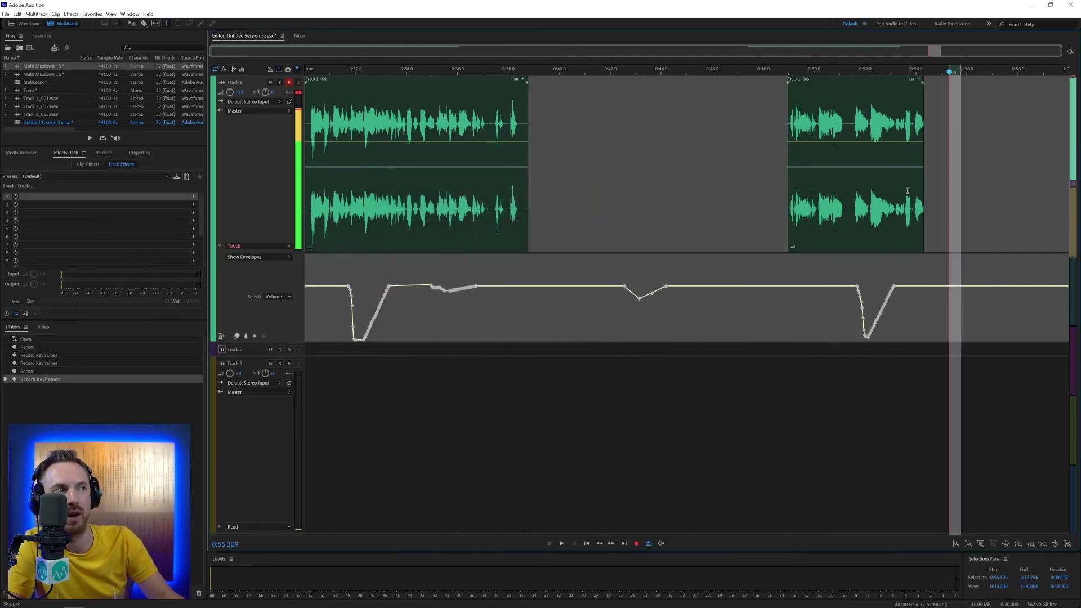
Record about 9 seconds with a volume dip on Track 1 from 0:55.193, and select the volume ramp's return to check its duration.
{"action": "left_click", "coordinate": [946, 162]}
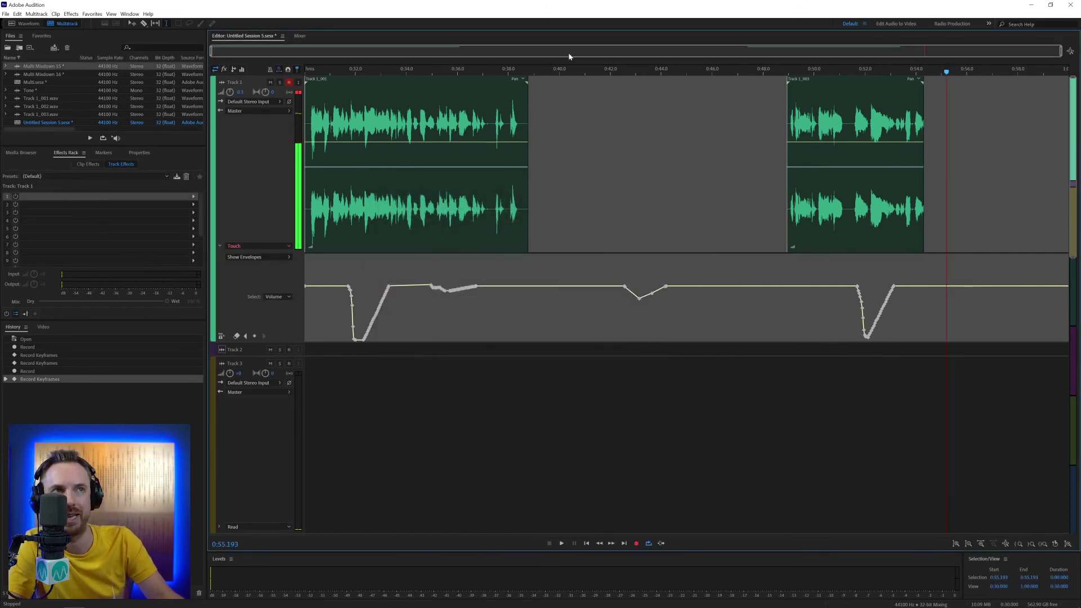
{"action": "left_click", "coordinate": [636, 543]}
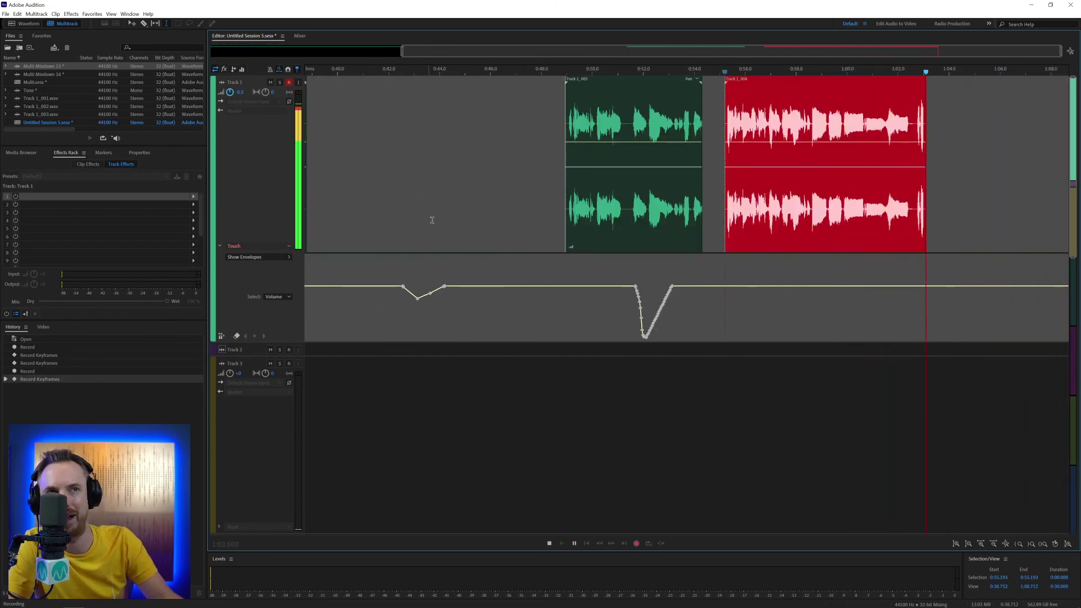
{"action": "key", "text": "space"}
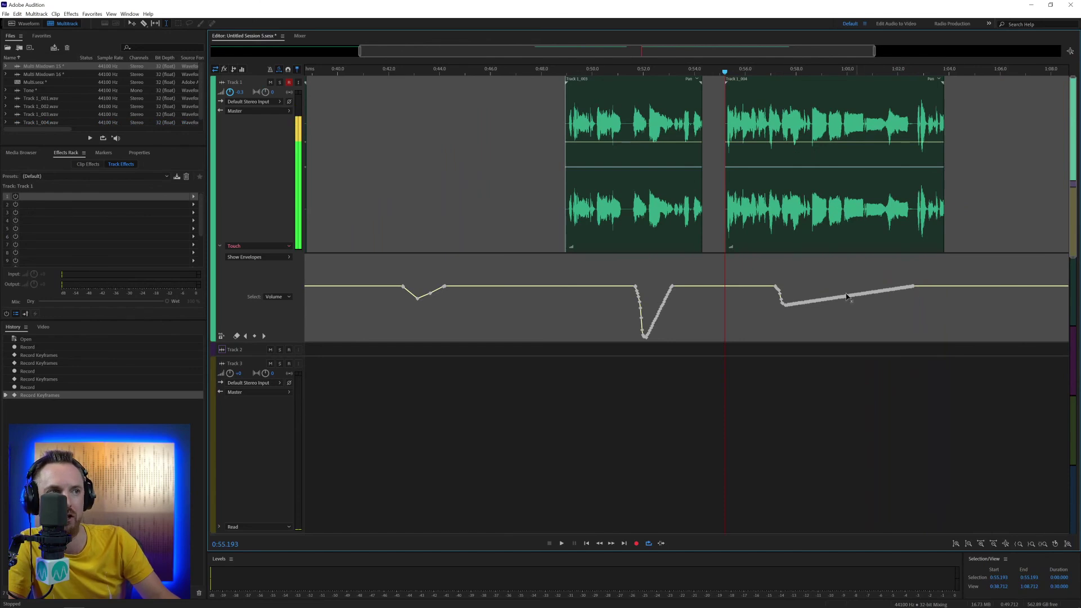
{"action": "left_click_drag", "start_coordinate": [645, 300], "coordinate": [672, 301]}
{"action": "left_click_drag", "start_coordinate": [781, 333], "coordinate": [908, 333]}
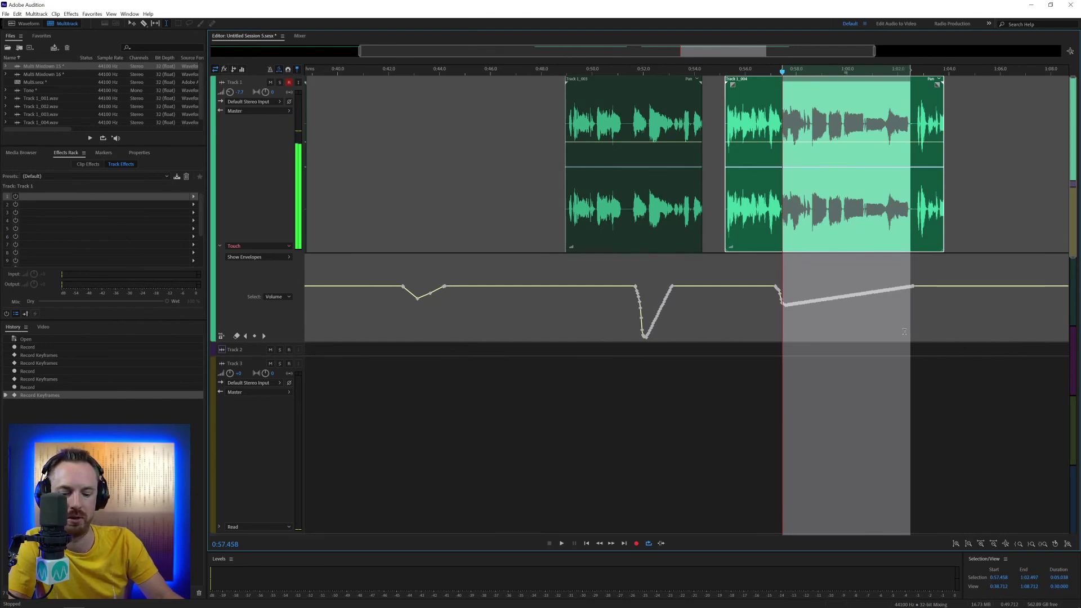
Set the keyframe automation Automatch Time to 1 second in the Multitrack preferences.
{"action": "key", "text": "ctrl+k"}
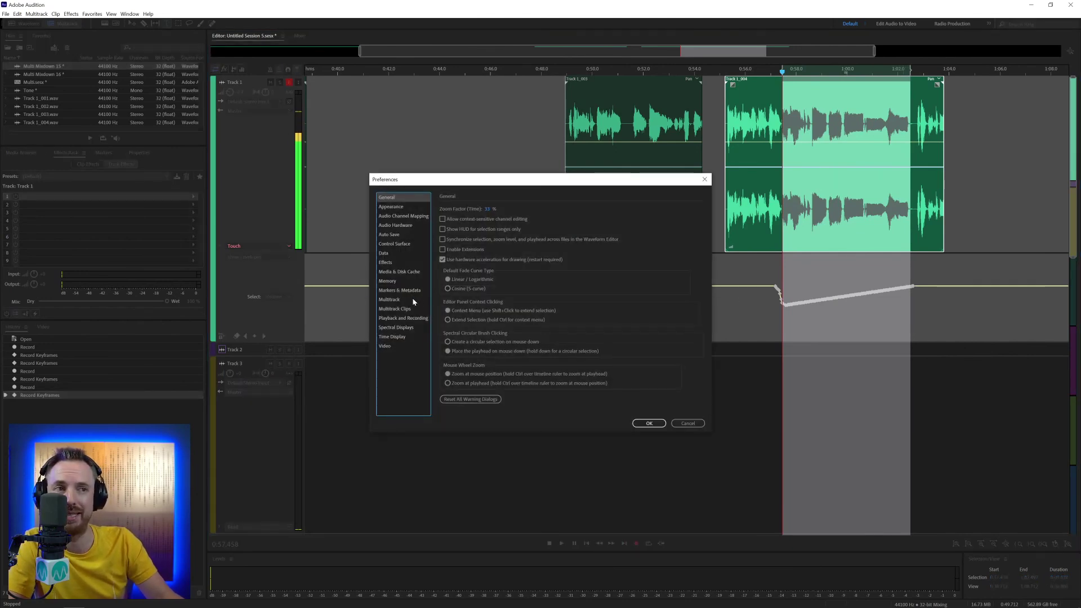
{"action": "left_click", "coordinate": [389, 299]}
{"action": "left_click", "coordinate": [502, 332]}
{"action": "type", "text": "1"}
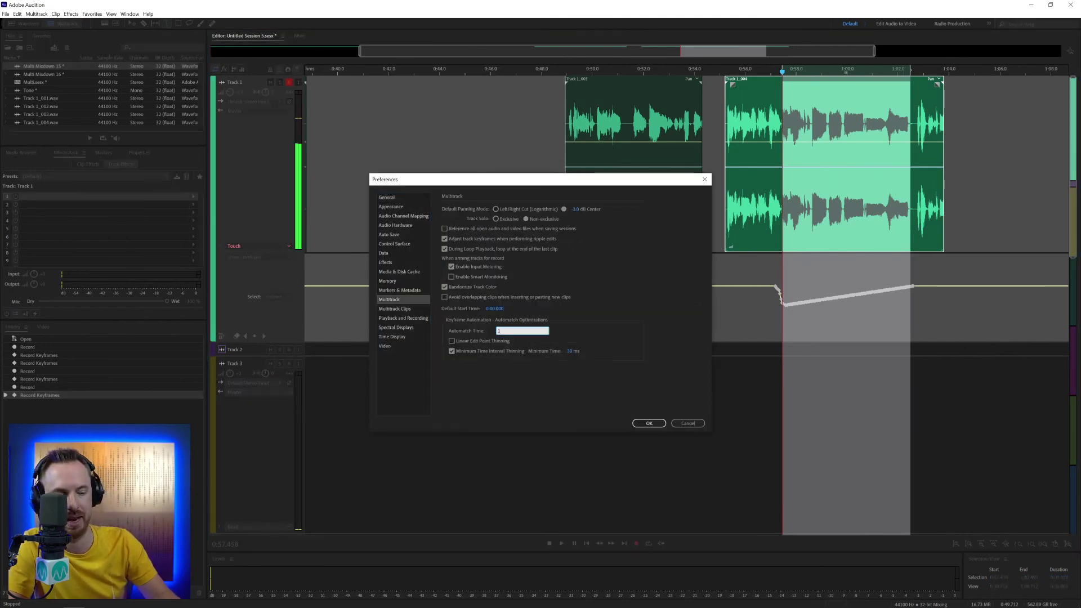
{"action": "key", "text": "Return"}
{"action": "left_click", "coordinate": [649, 423]}
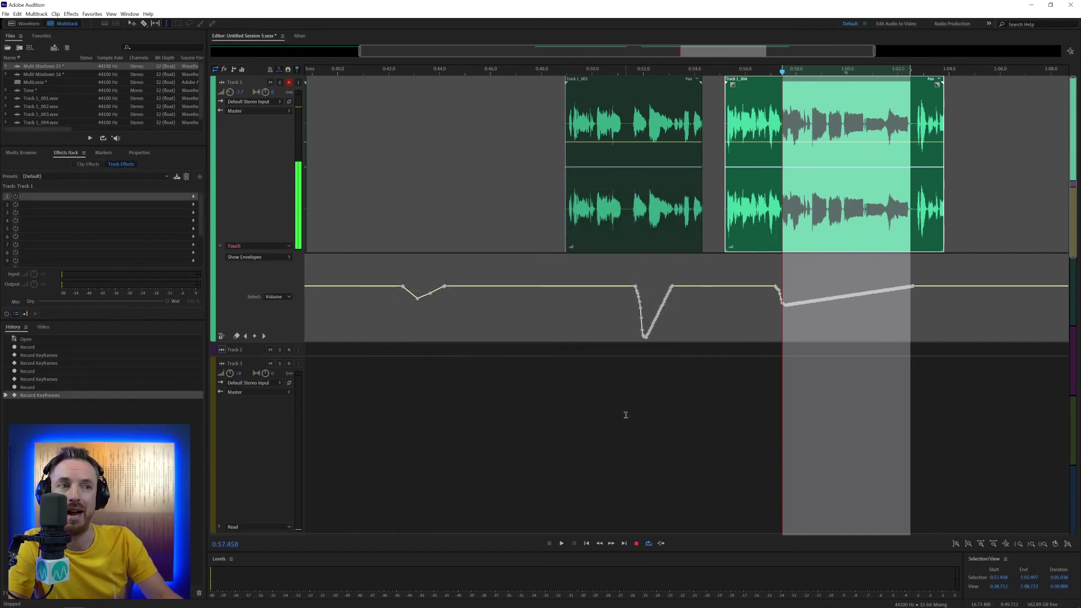